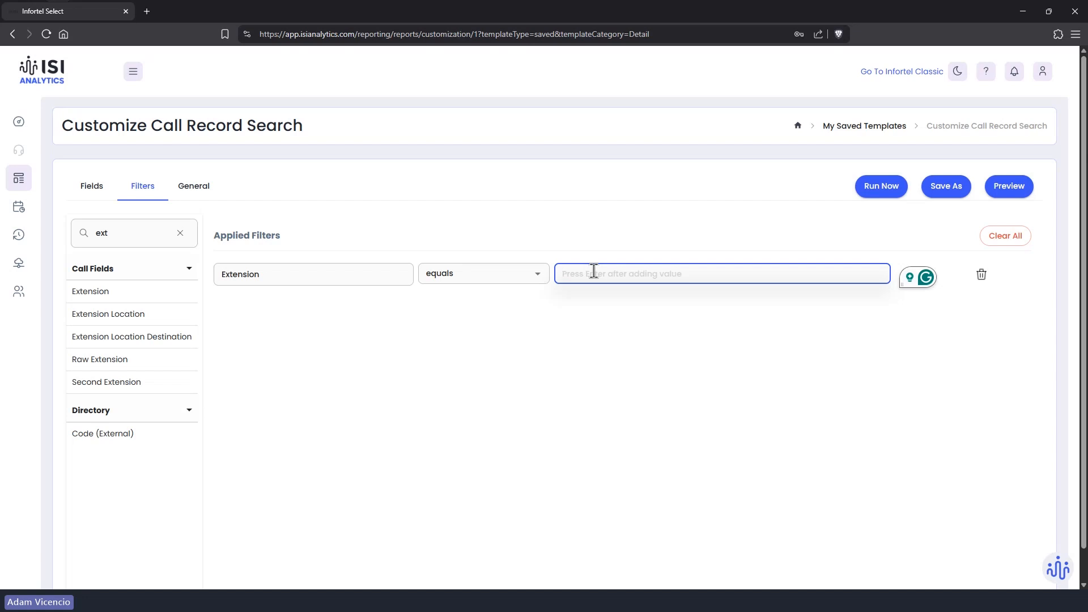
# Step: Set the extension filter value to 4953 and run the Call Record Search for the last day
pyautogui.write('4953')
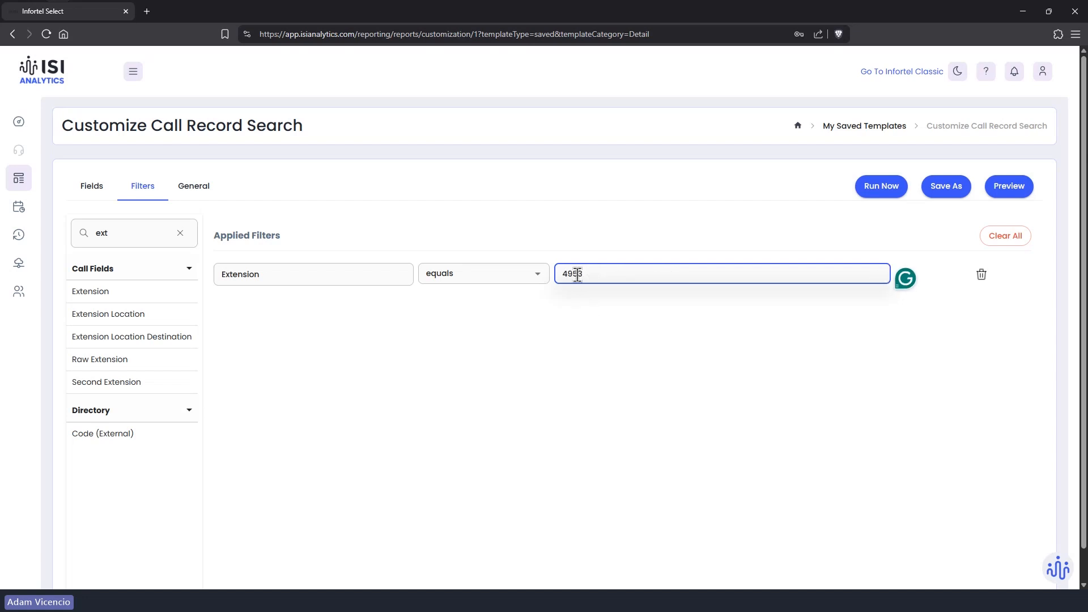
pyautogui.press('Return')
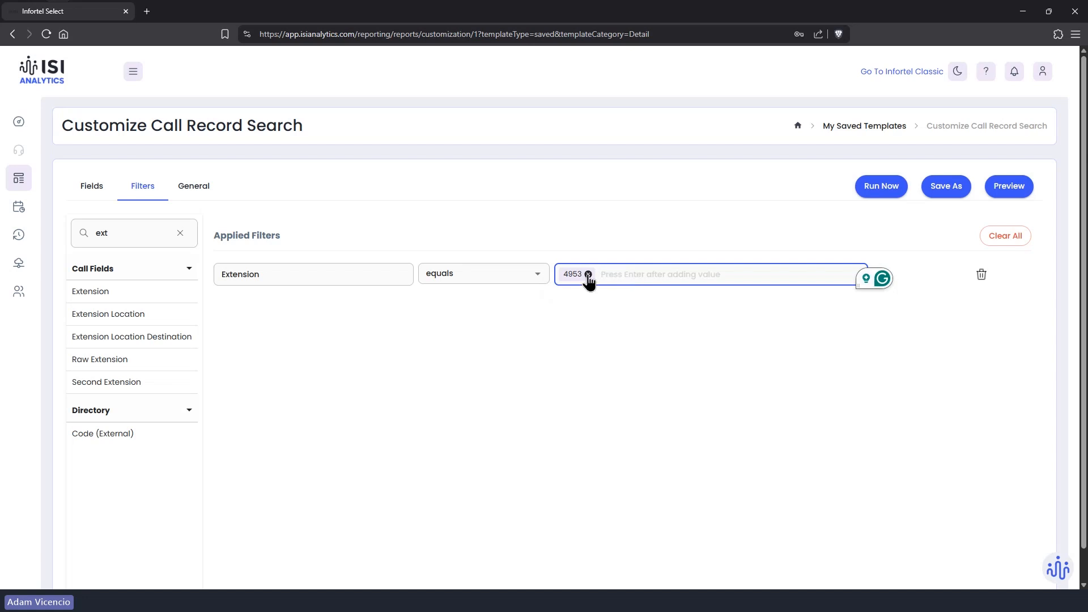
pyautogui.click(894, 193)
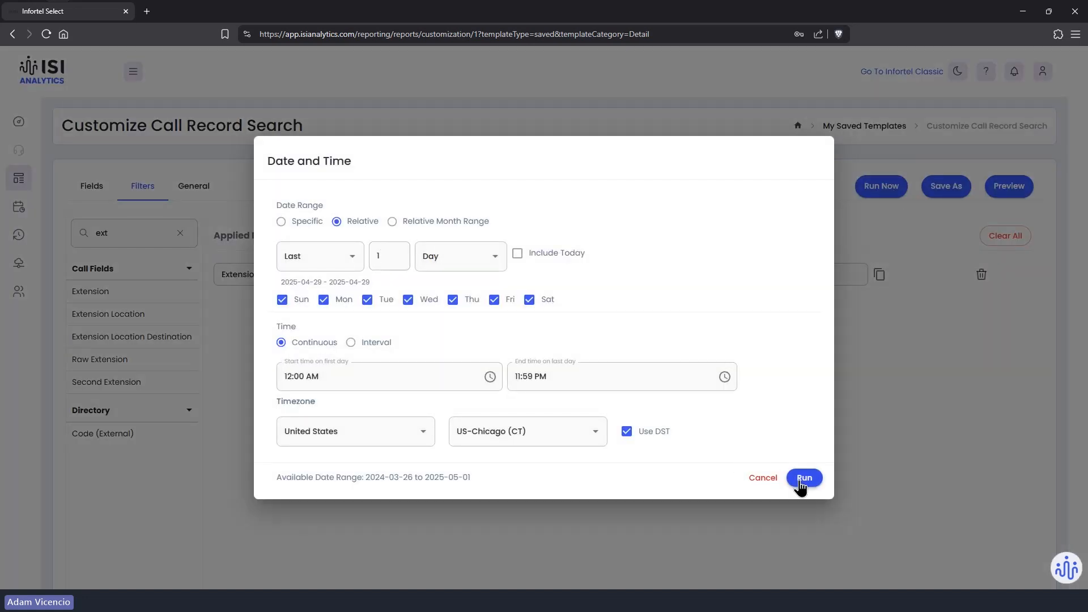
pyautogui.click(801, 479)
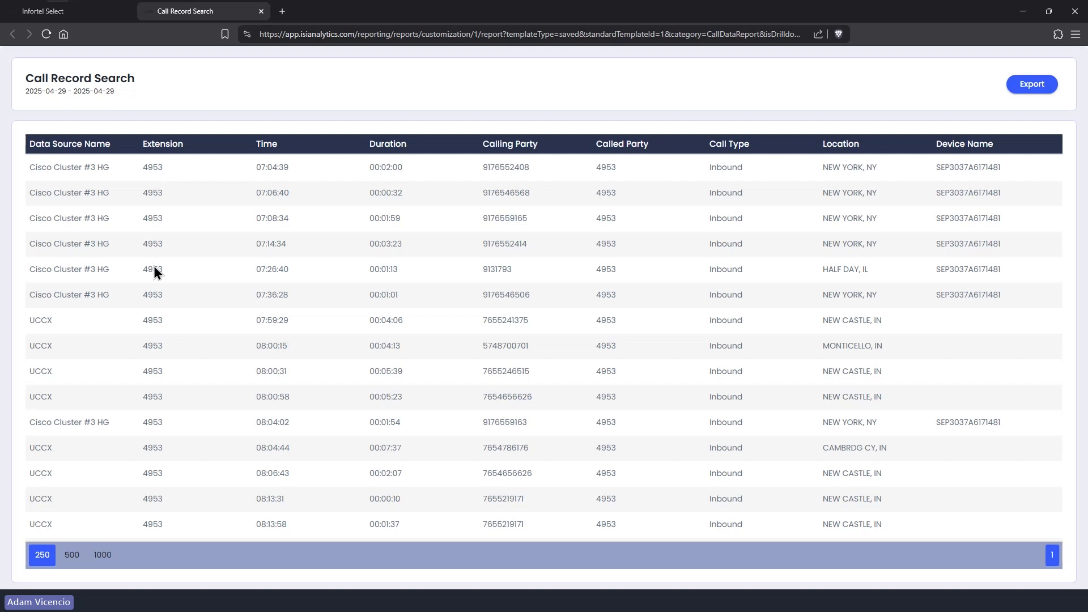
# Step: Scroll through the 2025-04-29 results for extension 4953
pyautogui.scroll(-10, 156, 273)
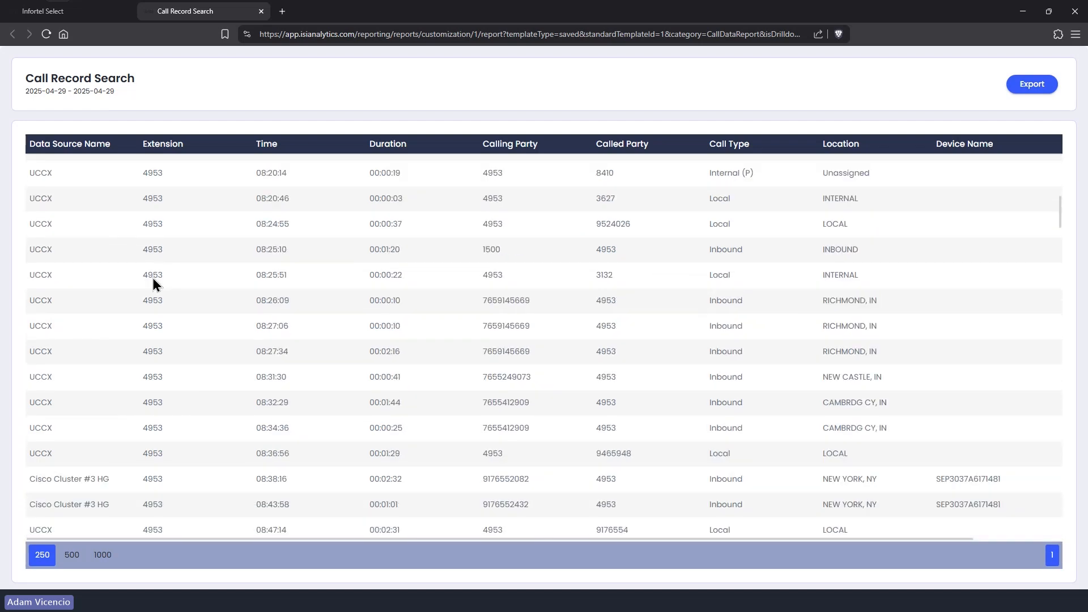
pyautogui.scroll(-10, 155, 284)
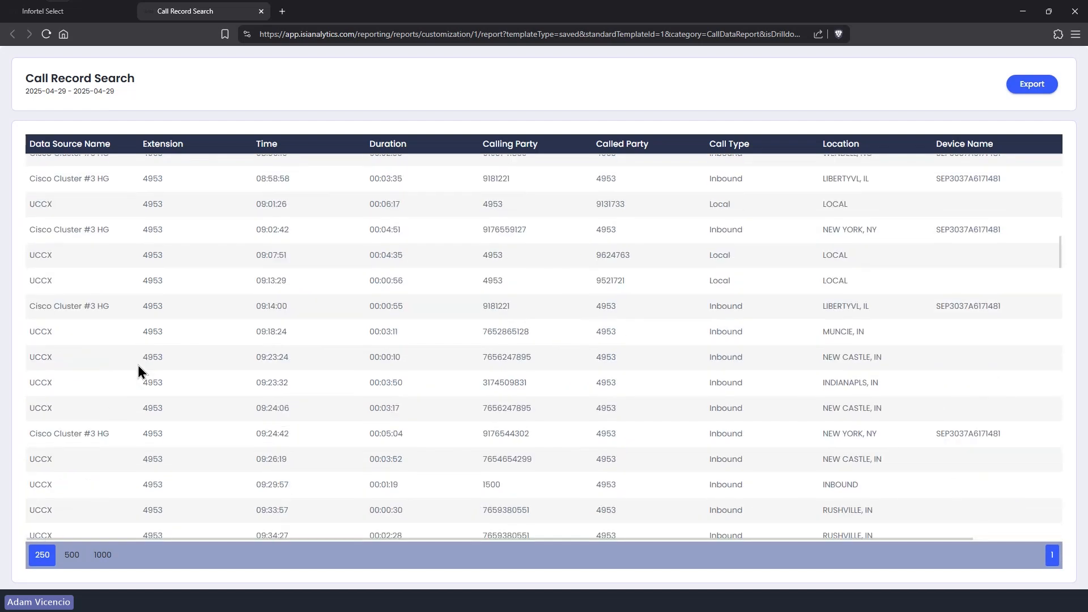
# Step: Replace the 4953 extension filter with 'starts with 49' and rerun the report for the last day
pyautogui.click(261, 11)
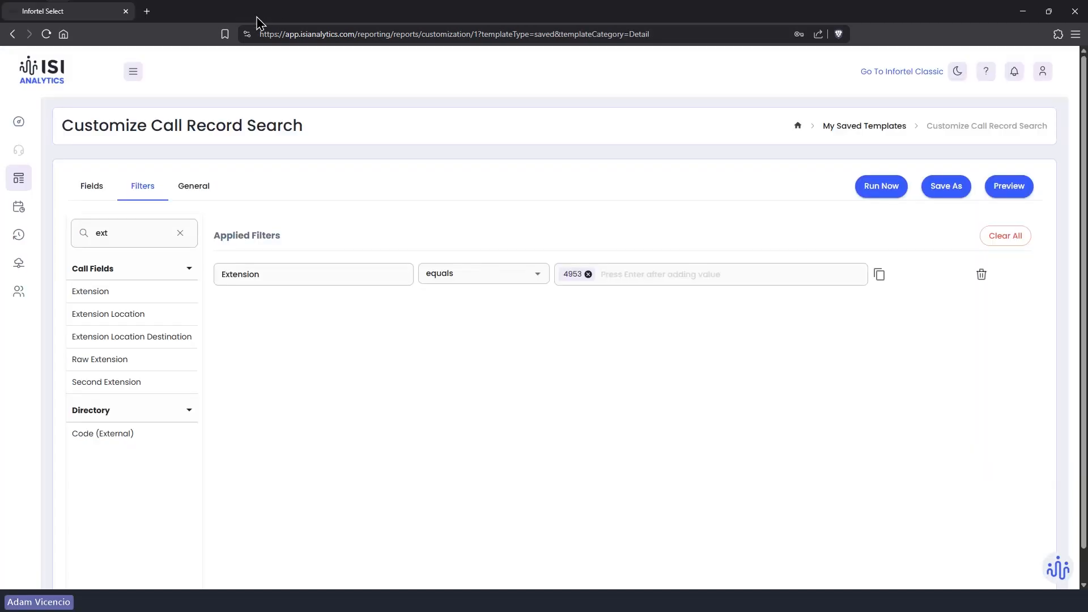
pyautogui.click(462, 276)
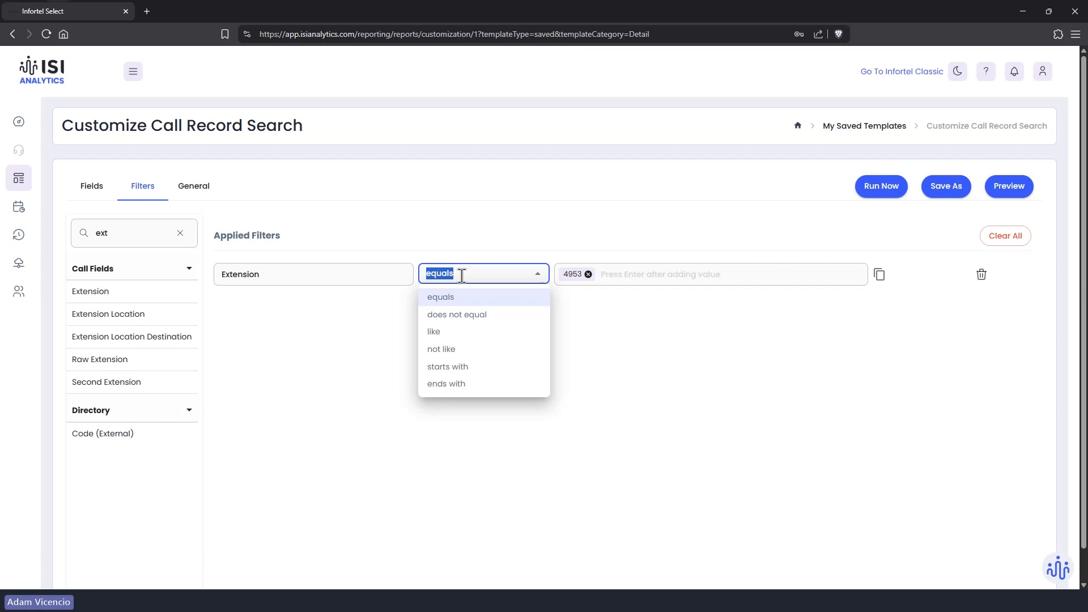
pyautogui.click(469, 369)
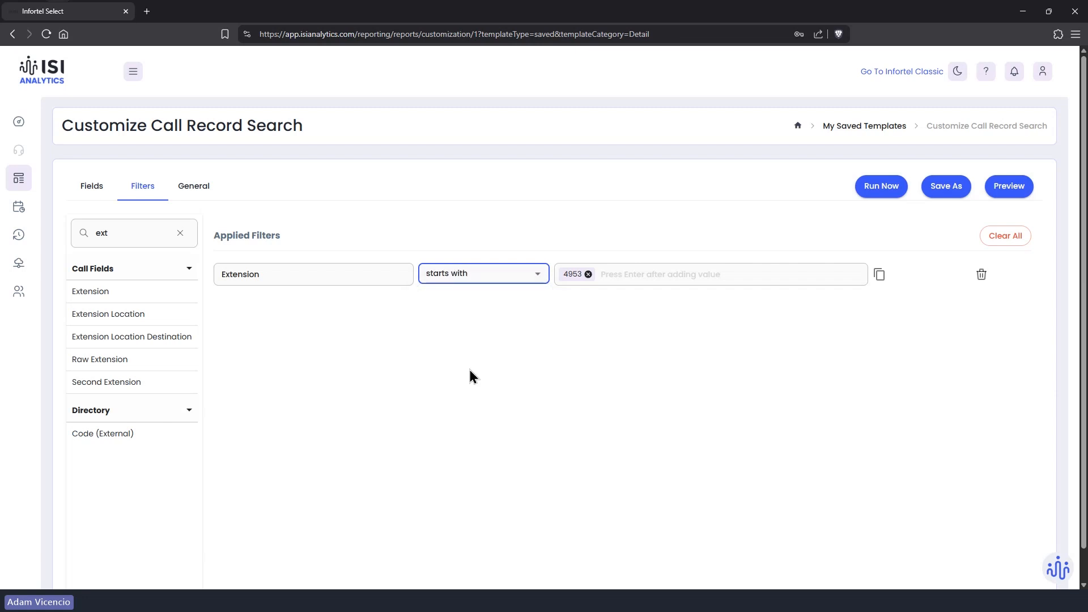
pyautogui.click(588, 274)
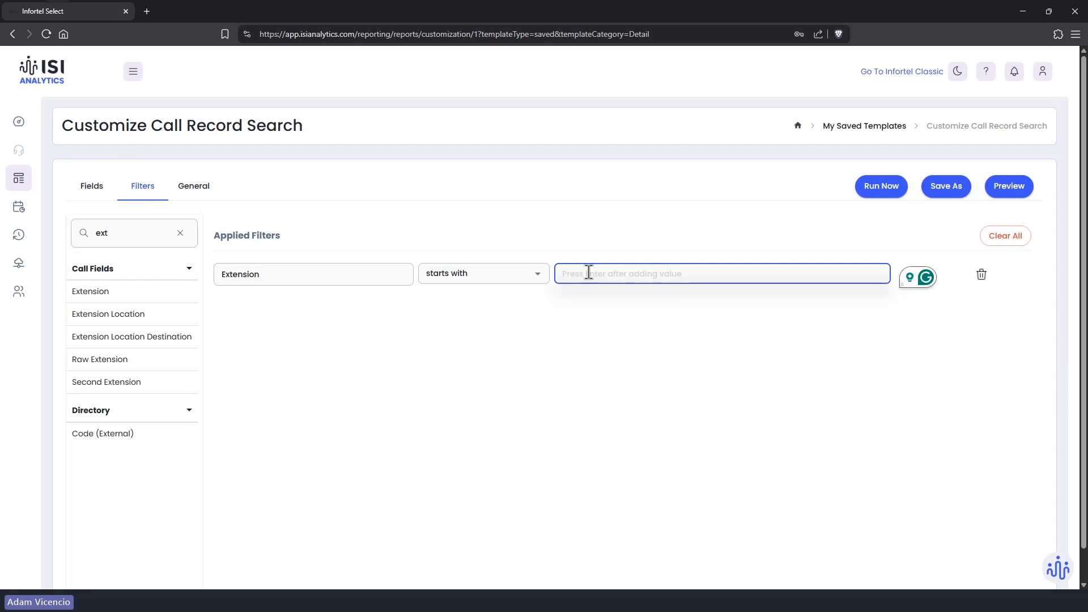
pyautogui.write('49')
pyautogui.press('Return')
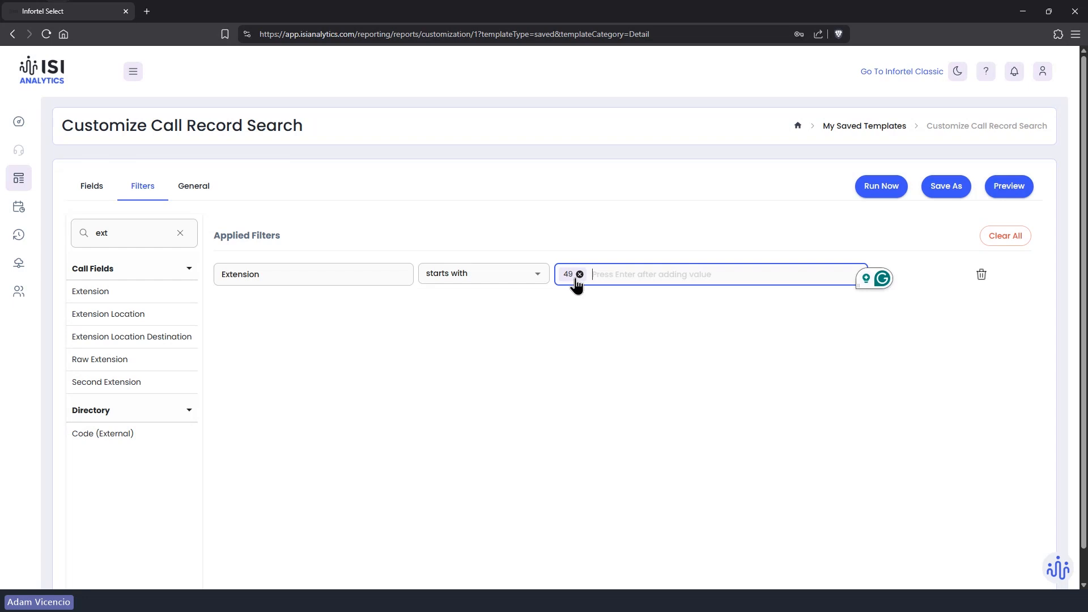
pyautogui.click(875, 191)
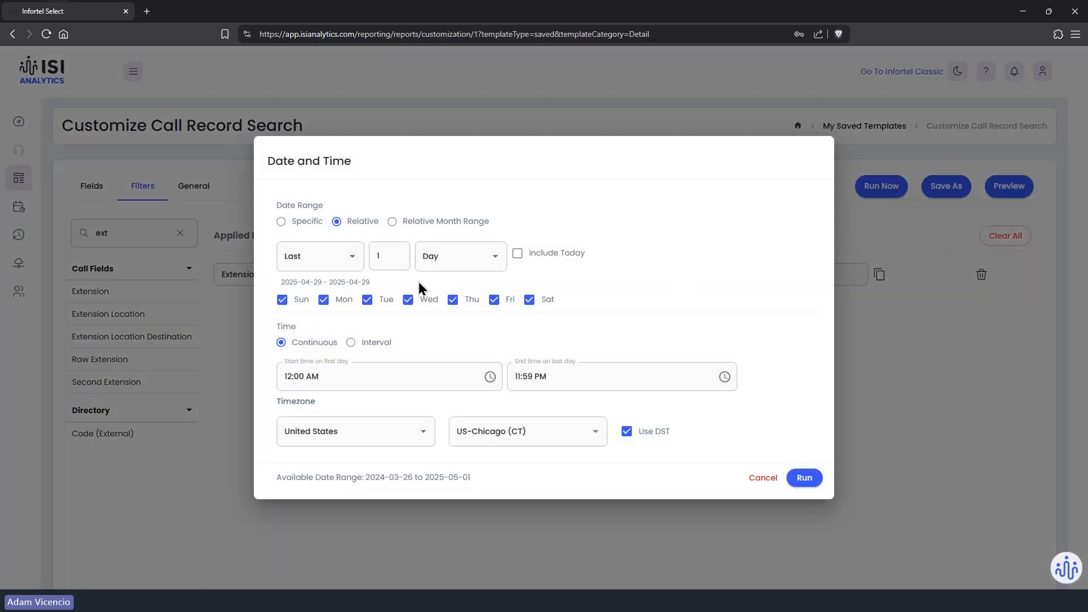
pyautogui.click(806, 480)
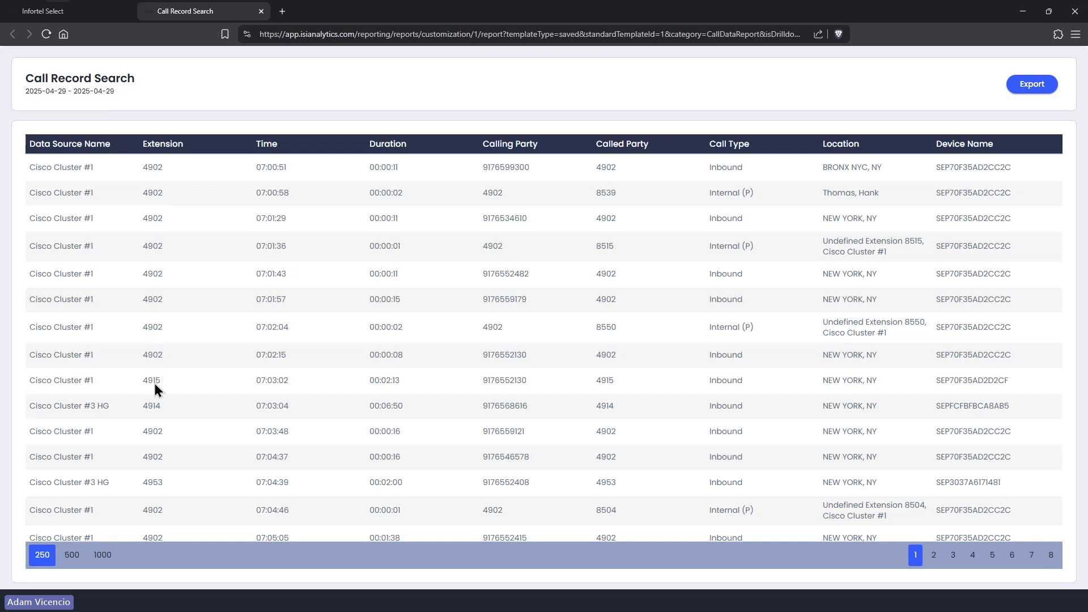
# Step: Scroll through the 'starts with 49' results covering extensions 4902, 4909, 4914, 4916 and 4953
pyautogui.scroll(-1, 157, 390)
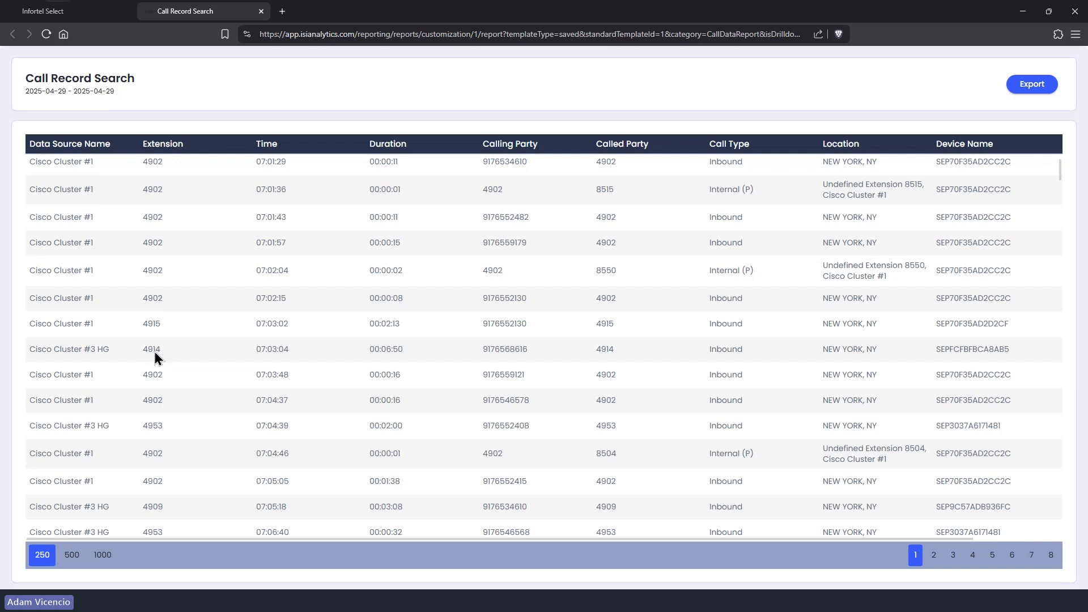
pyautogui.scroll(-10, 157, 357)
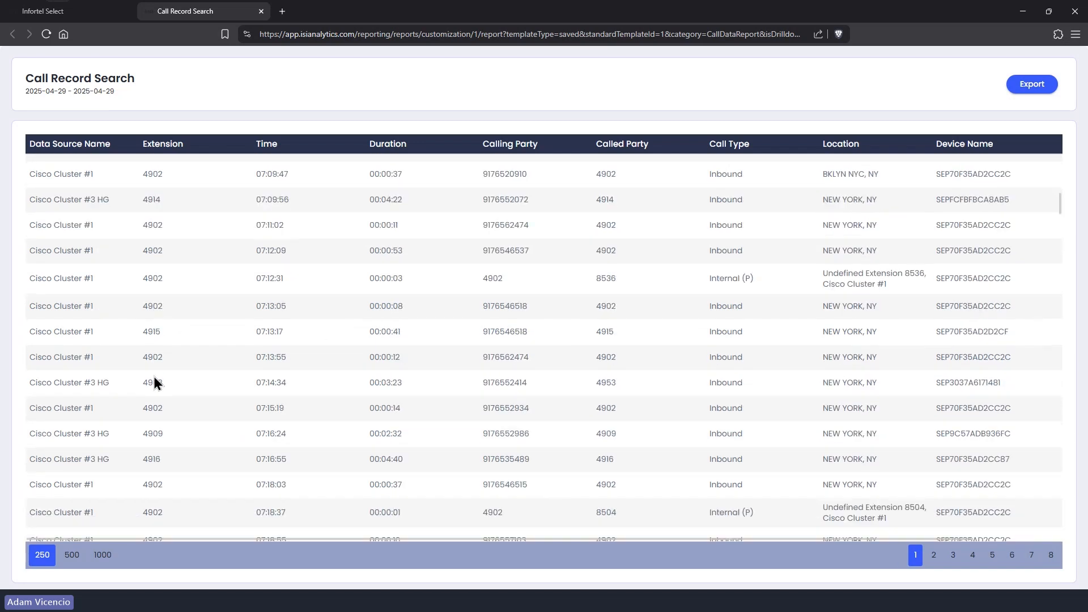
pyautogui.scroll(-10, 156, 383)
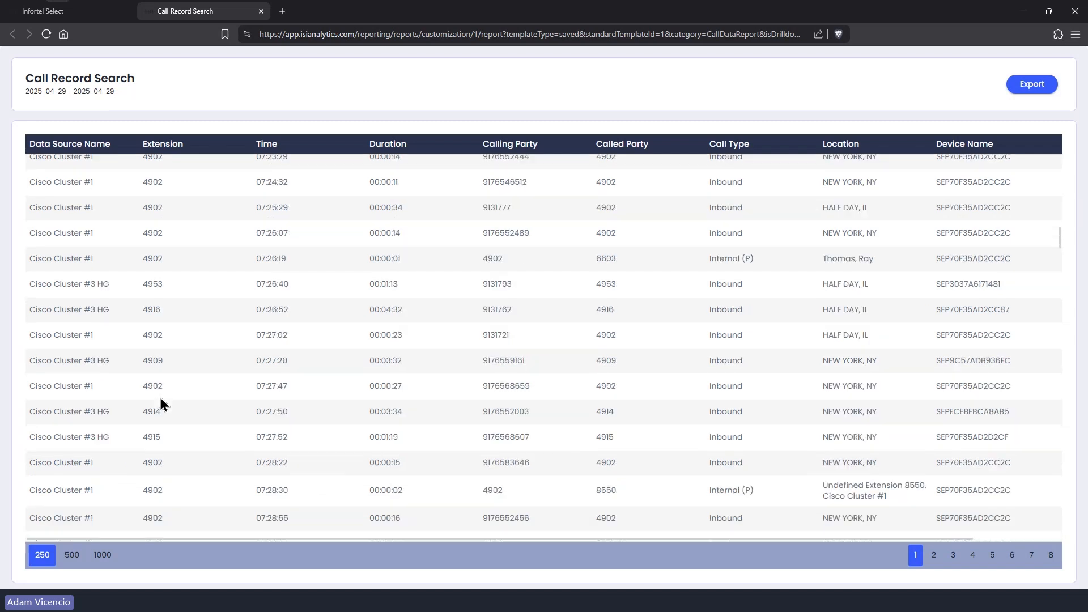
pyautogui.scroll(-2, 160, 403)
pyautogui.scroll(-10, 162, 407)
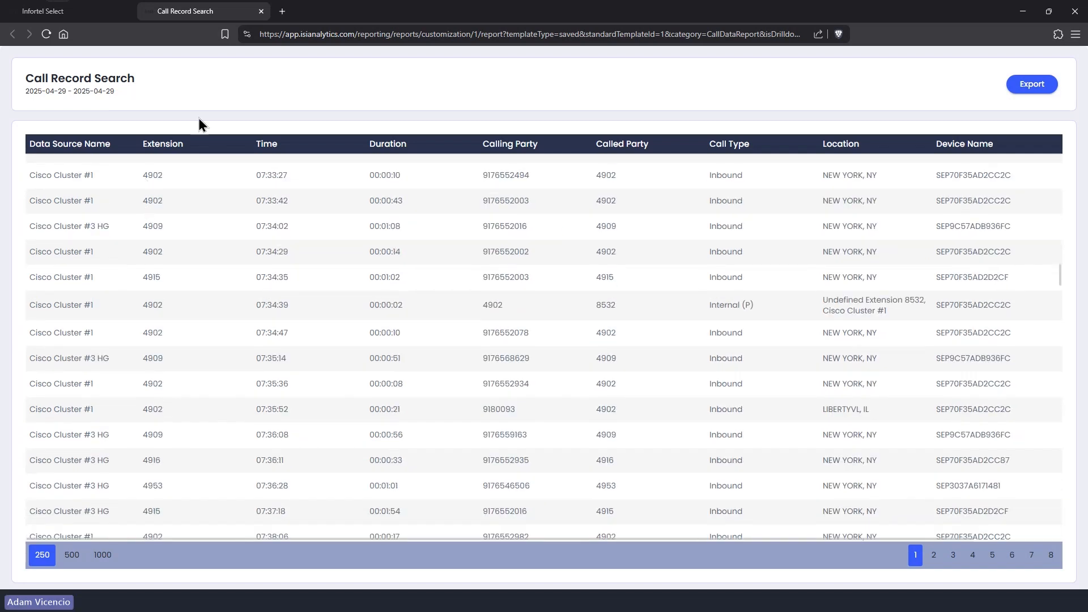
# Step: Switch the Extension operator to 'ends with' 49 and rerun the report for the last day
pyautogui.click(261, 11)
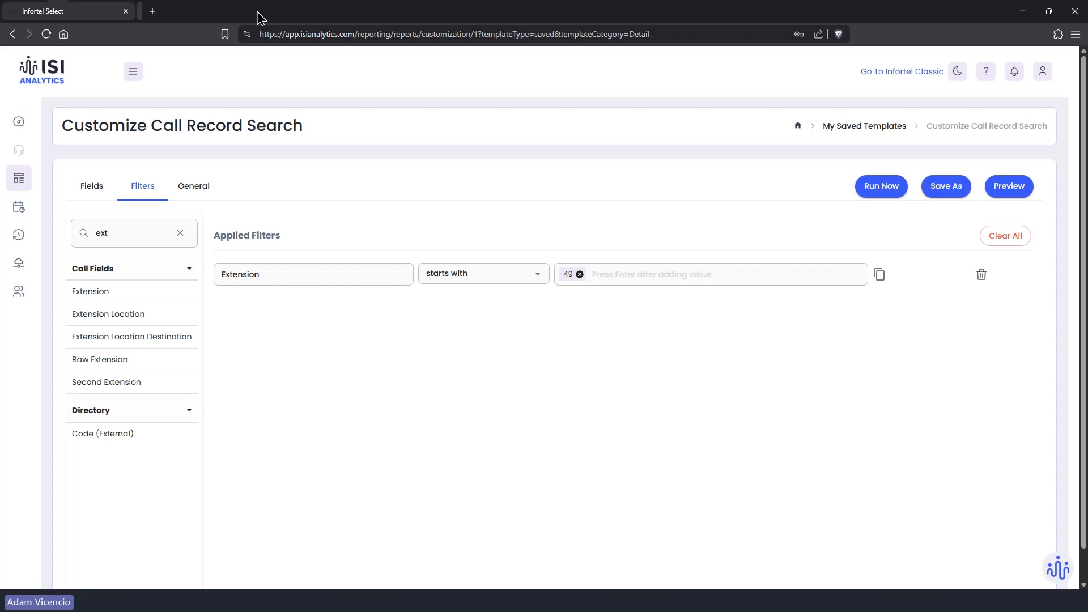
pyautogui.click(447, 281)
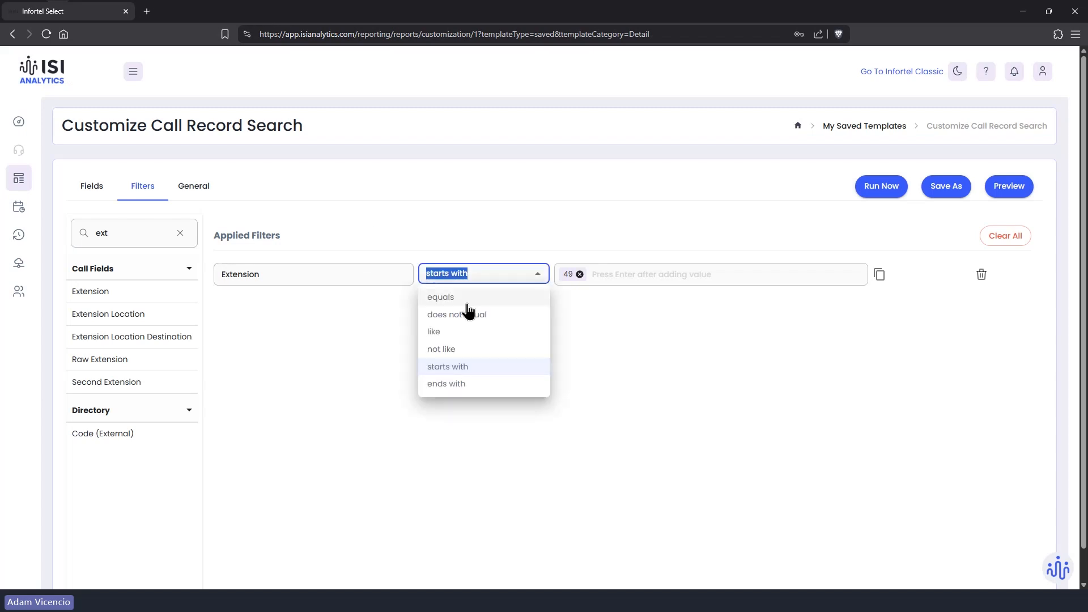
pyautogui.click(462, 385)
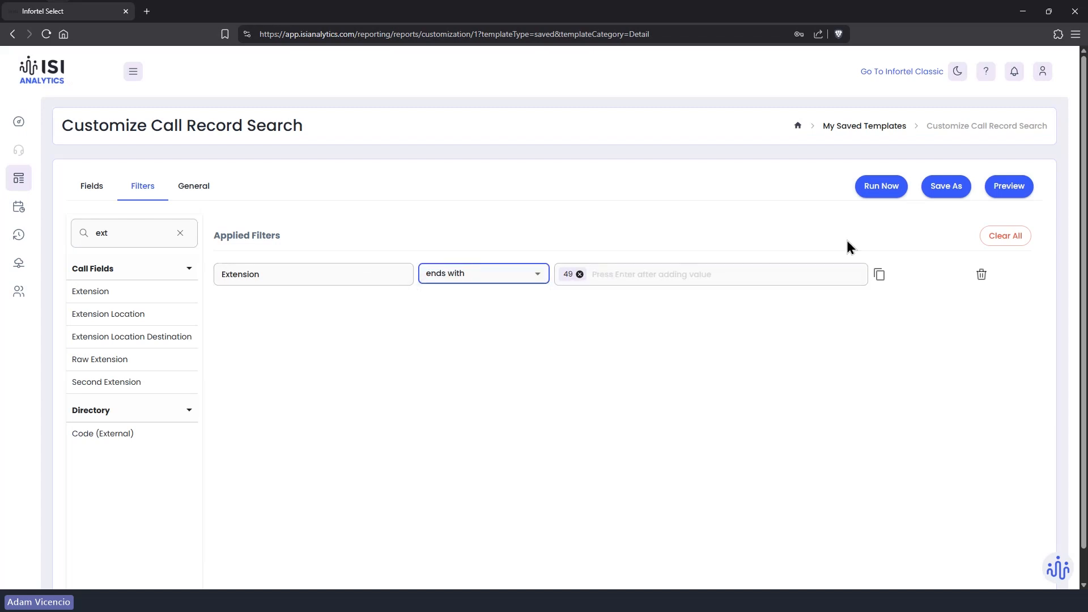
pyautogui.click(878, 190)
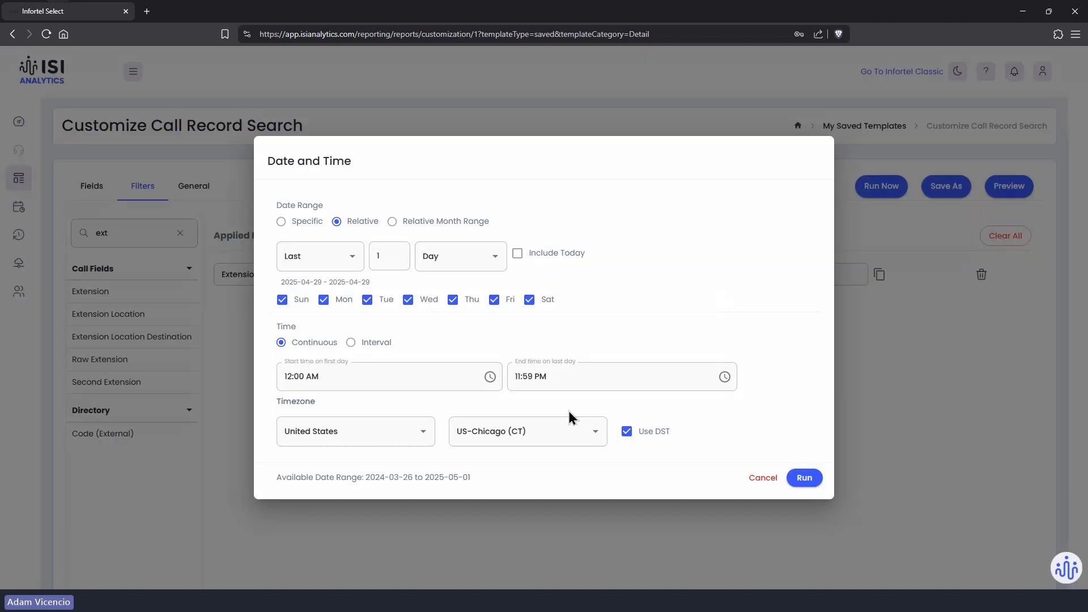
pyautogui.click(810, 477)
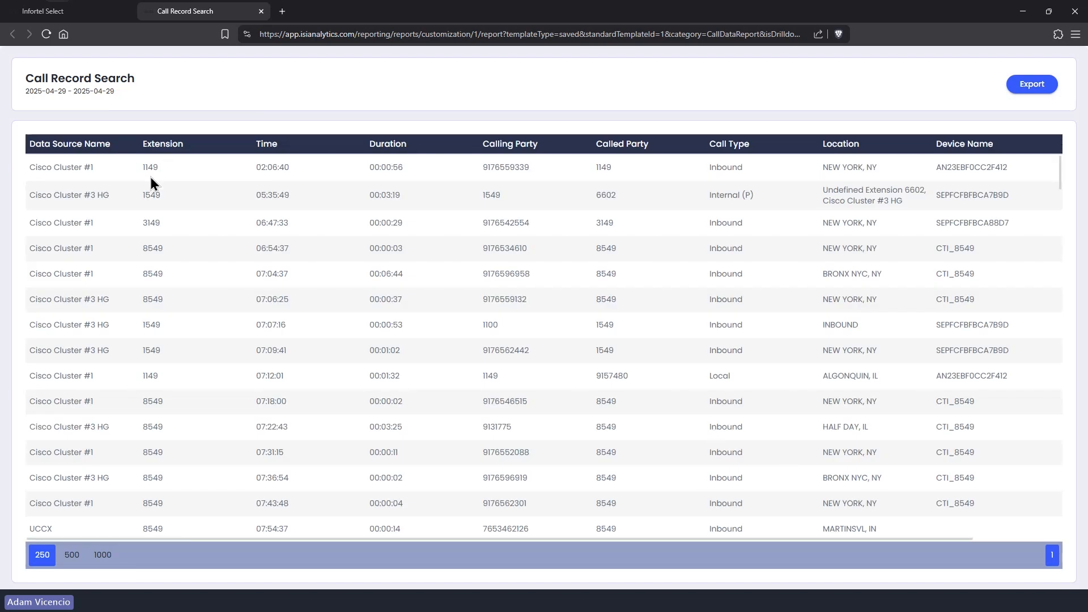
# Step: Scroll through the 'ends with 49' results, including extensions 1149, 1449, 2049, 3549 and 8549
pyautogui.scroll(-4, 148, 230)
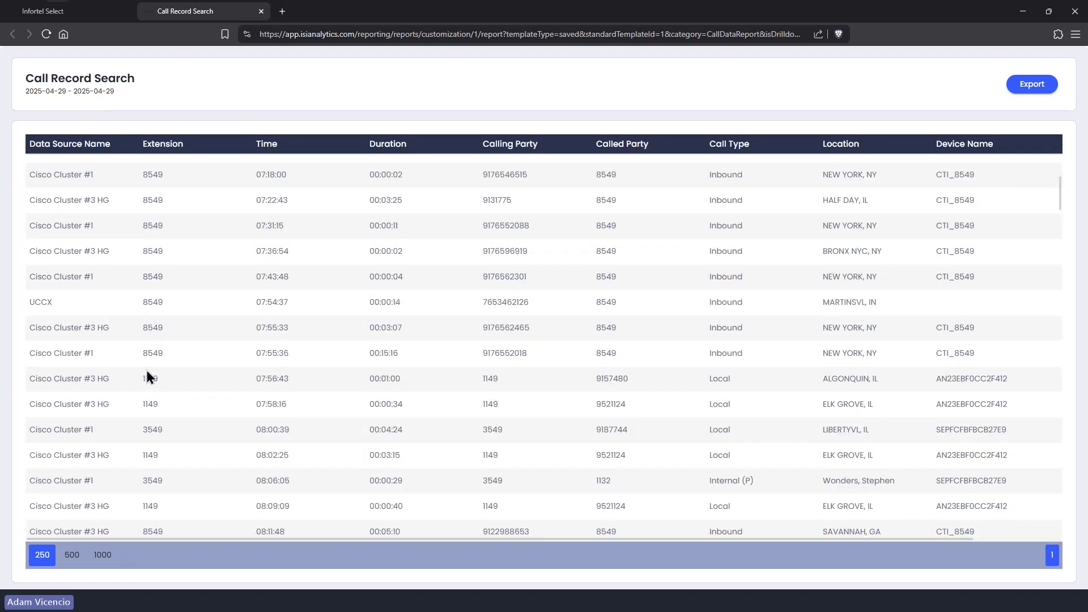
pyautogui.scroll(-5, 150, 369)
pyautogui.scroll(-12, 151, 374)
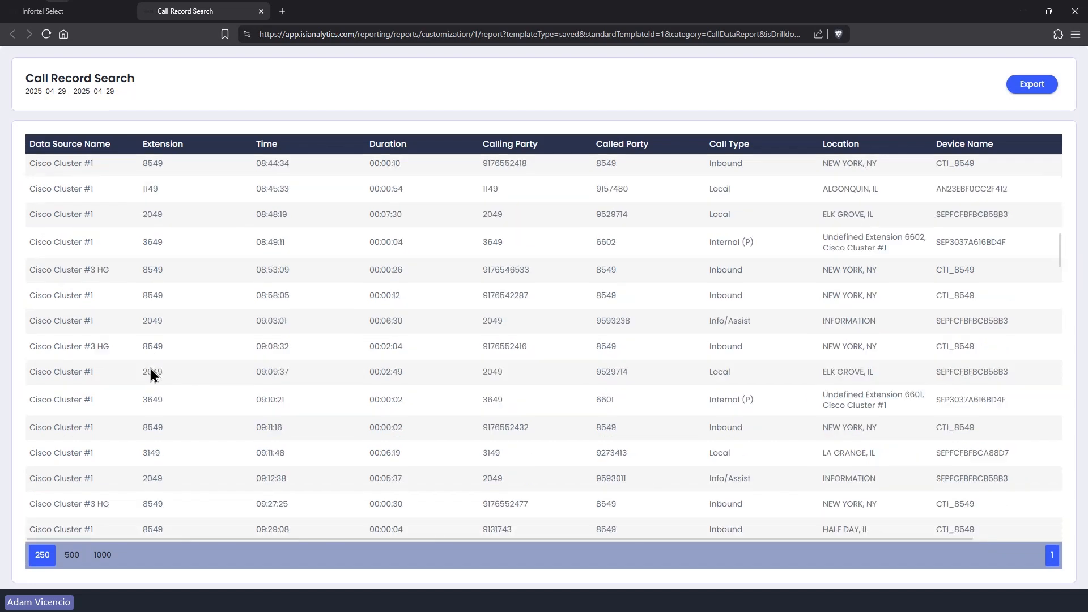
pyautogui.scroll(-8, 151, 371)
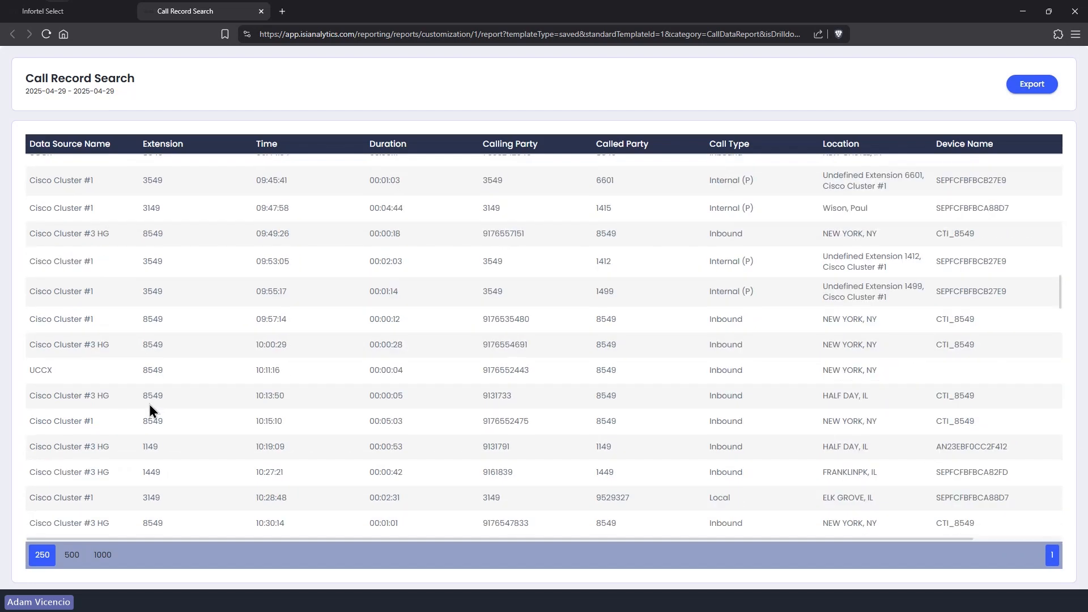
pyautogui.scroll(-4, 149, 404)
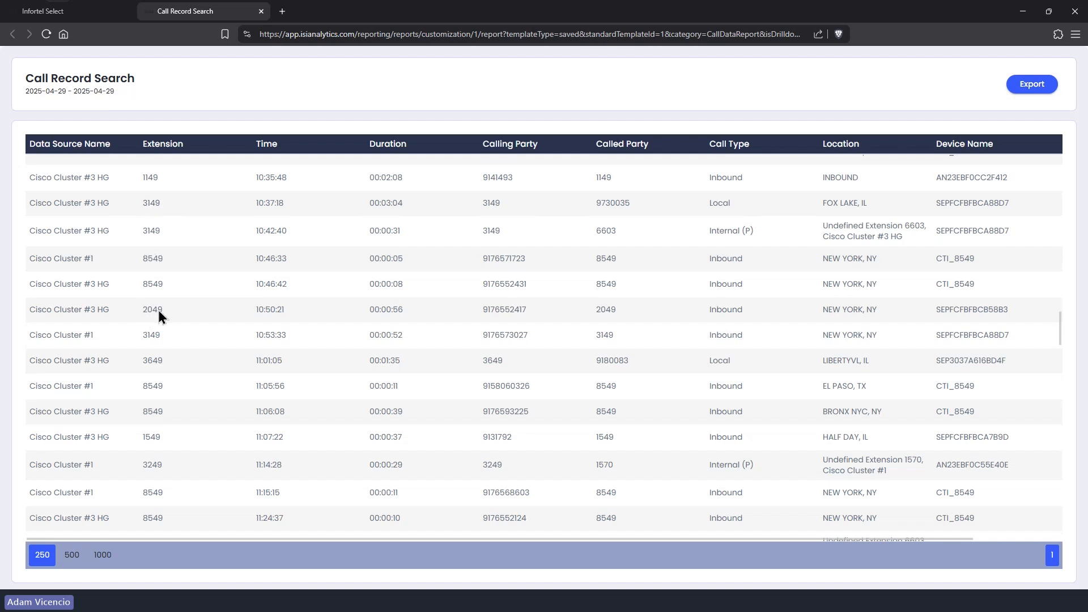
# Step: Remove the 49 value and set the Extension filter to equals 4953
pyautogui.click(262, 11)
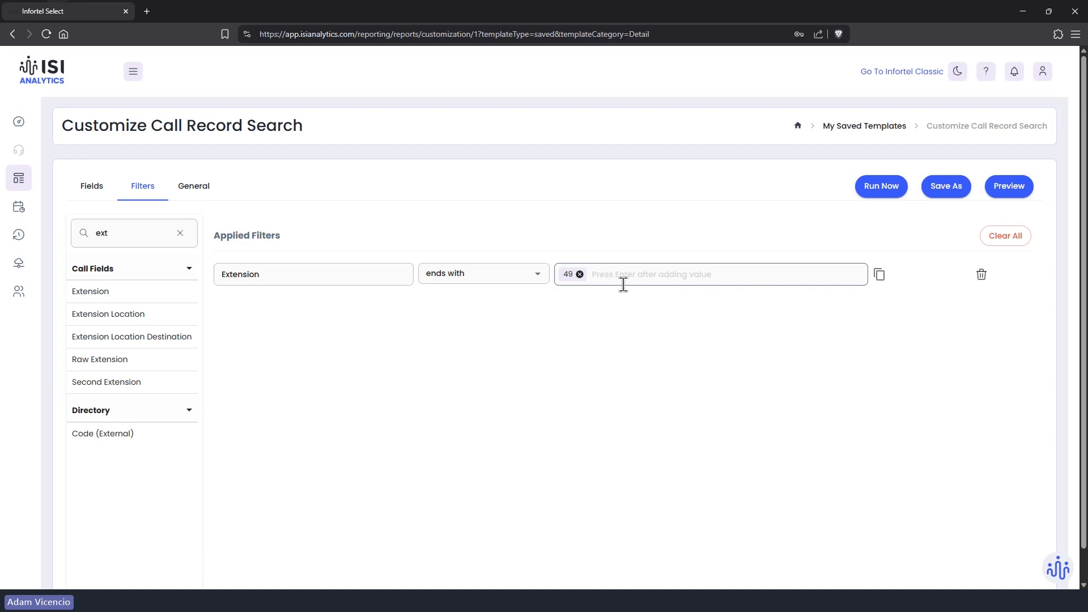
pyautogui.click(520, 282)
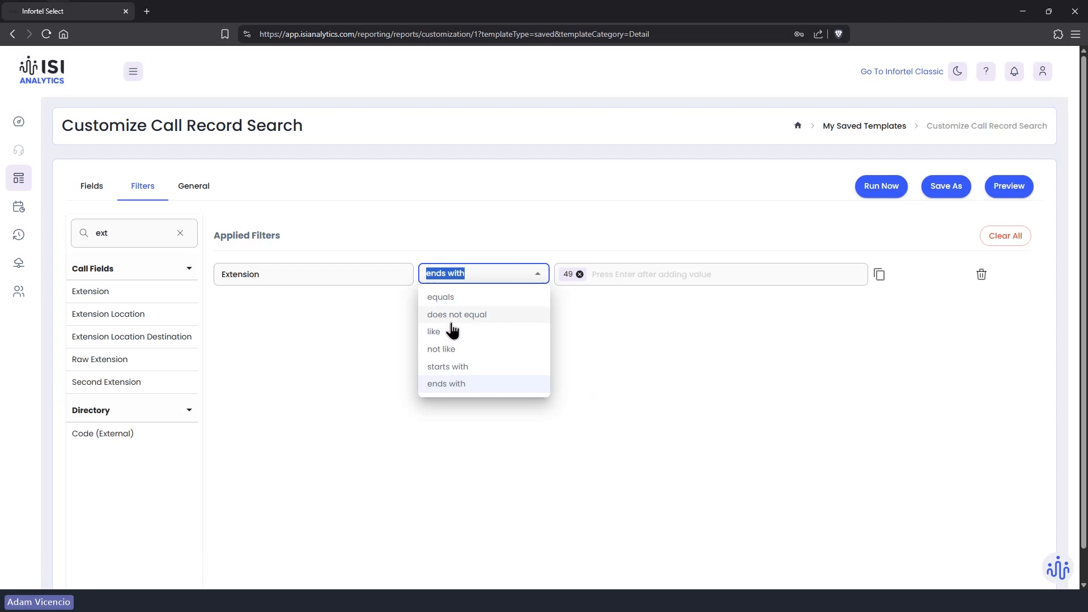
pyautogui.click(580, 274)
pyautogui.click(535, 275)
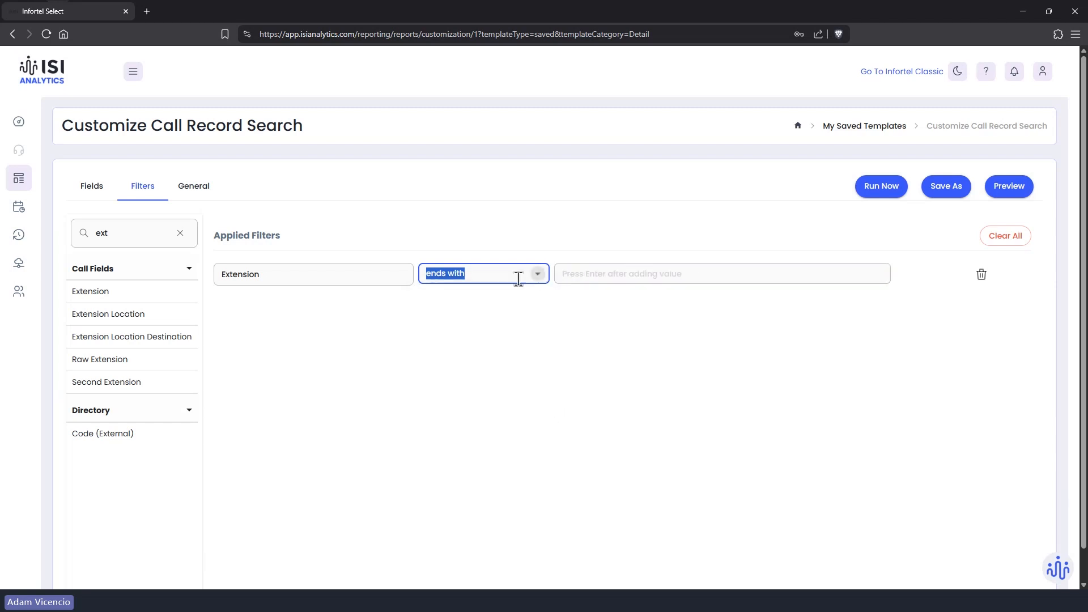
pyautogui.click(542, 280)
pyautogui.click(491, 297)
pyautogui.click(591, 276)
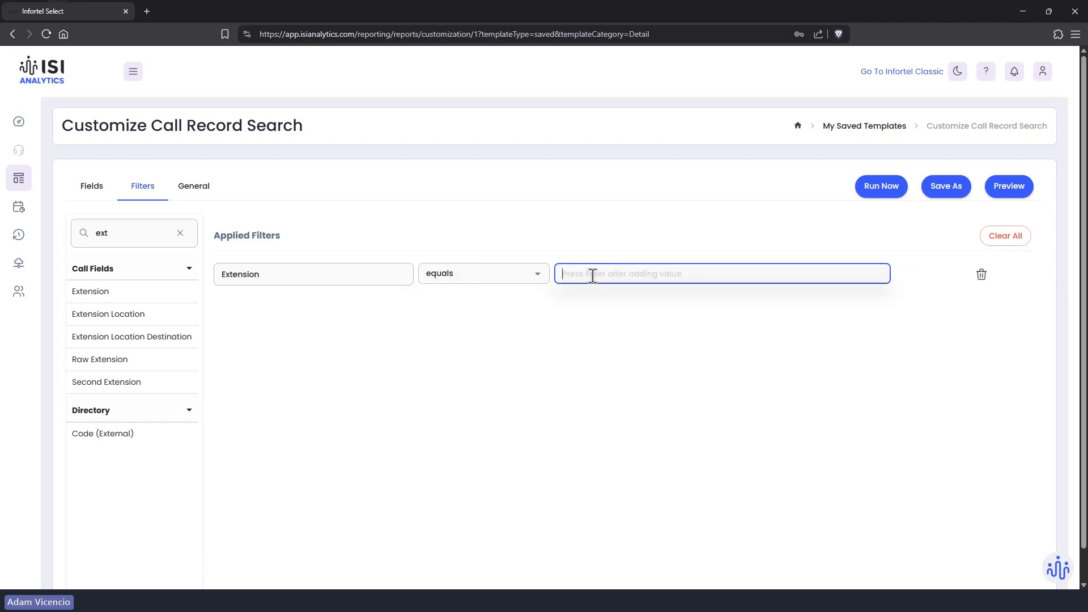
pyautogui.write('4953')
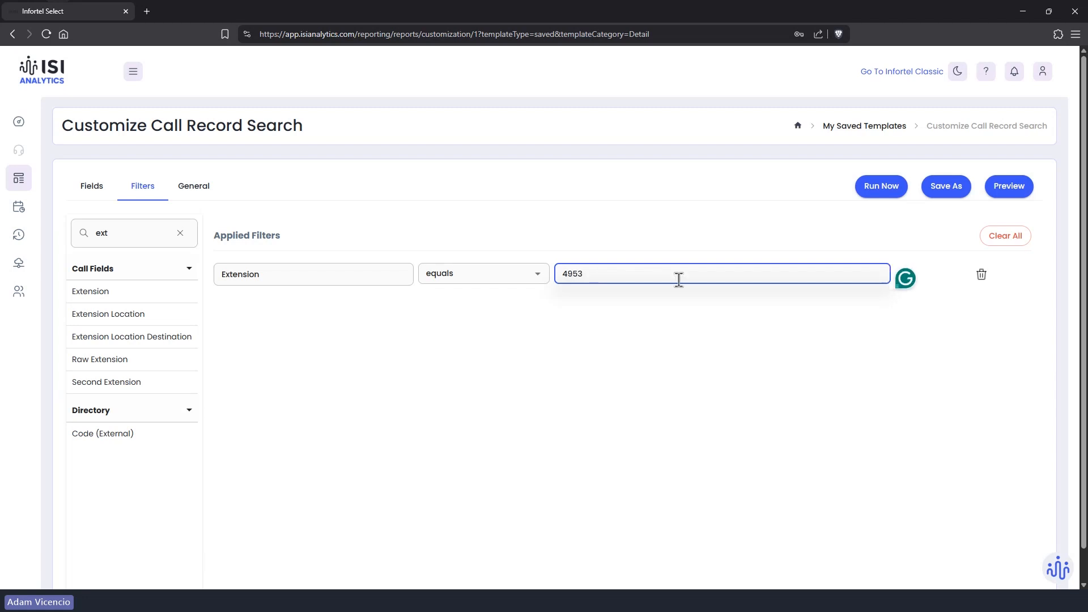
pyautogui.click(448, 319)
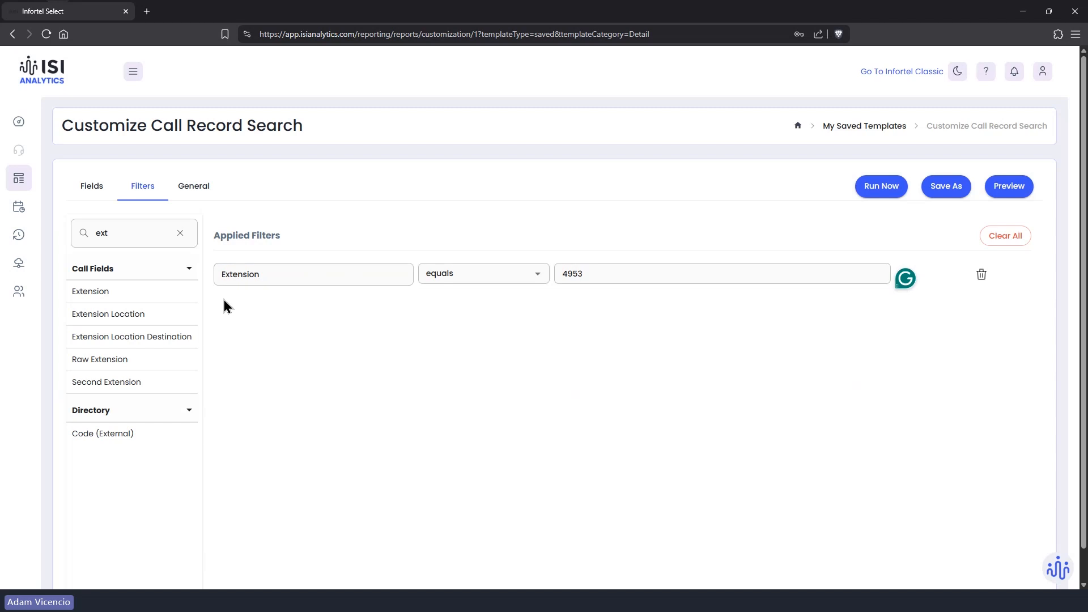
# Step: Add a temporary Extension Location filter row, then delete it, keeping Extension equals 4953
pyautogui.click(135, 320)
pyautogui.click(442, 305)
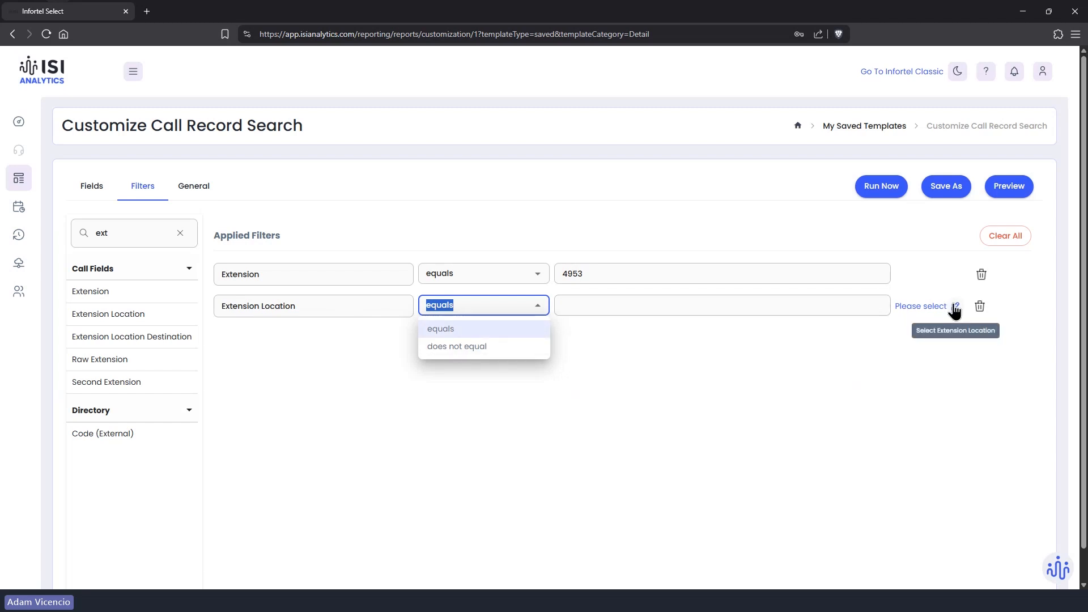
pyautogui.click(306, 344)
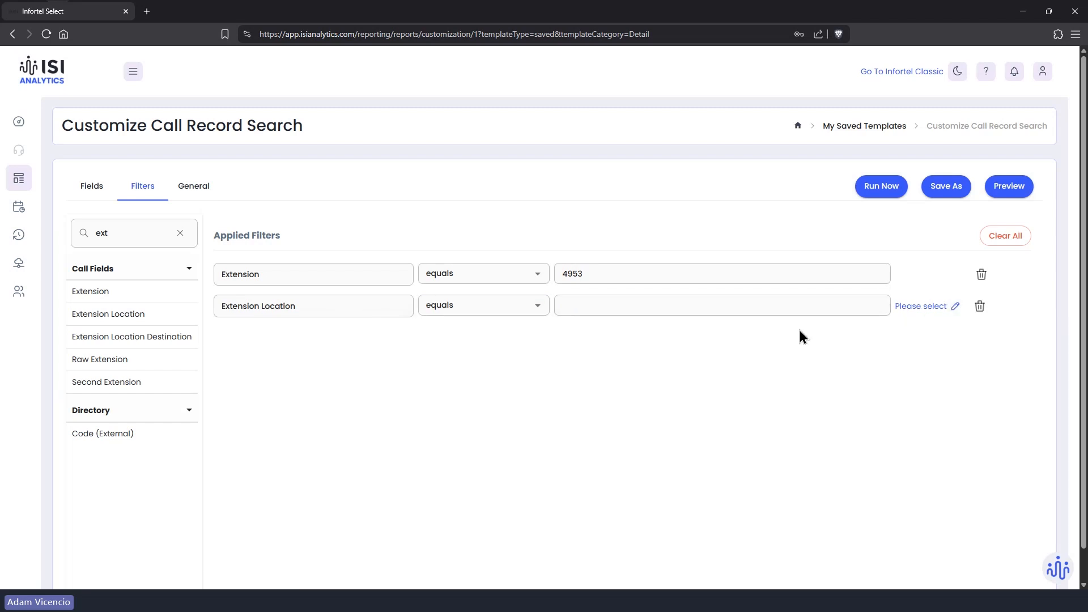
pyautogui.click(981, 307)
pyautogui.click(537, 278)
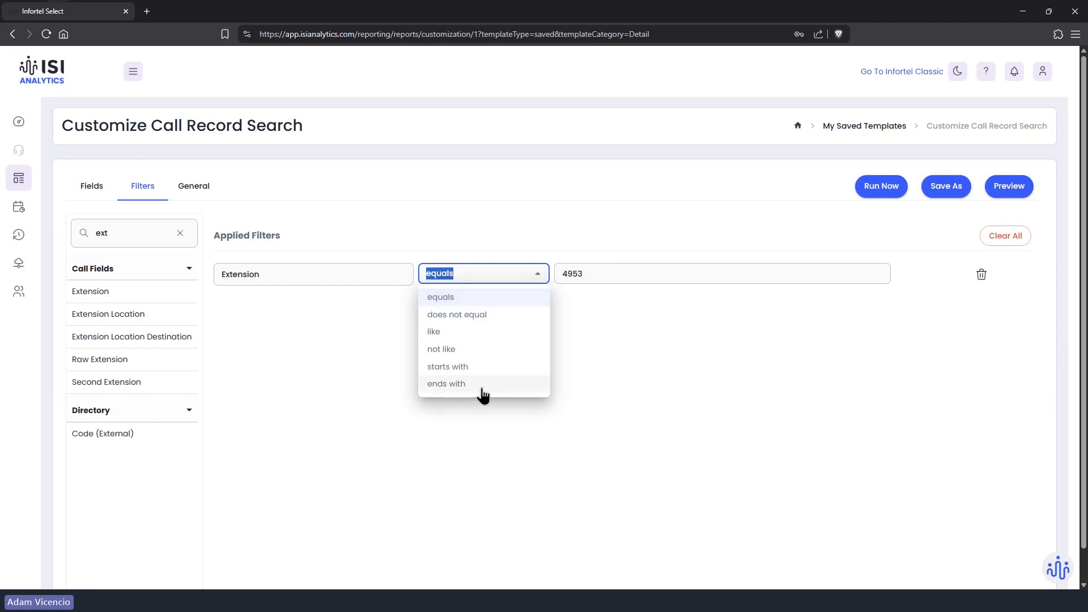
pyautogui.click(365, 334)
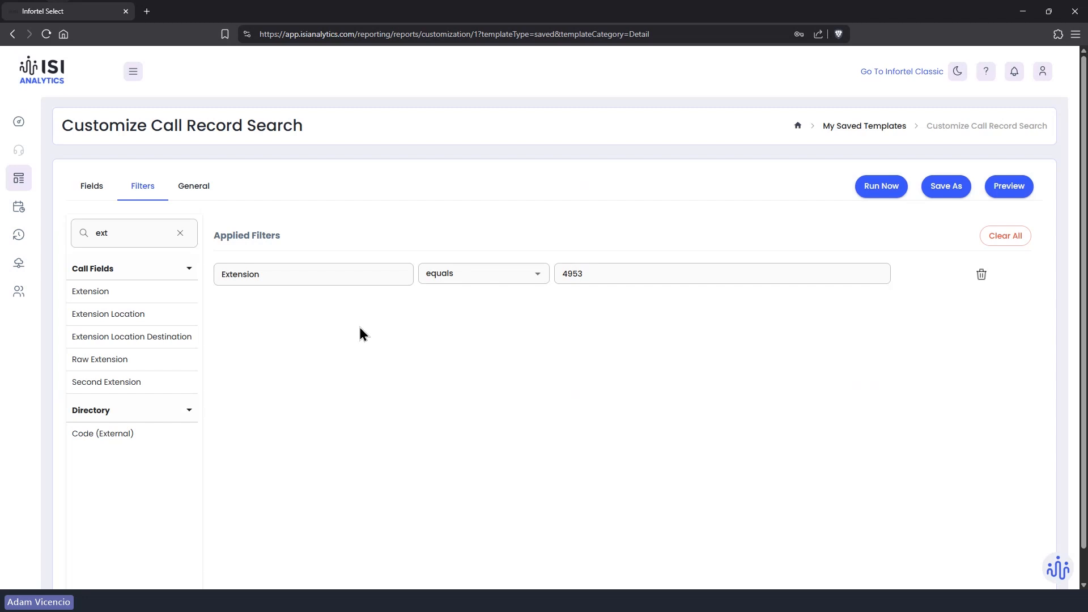
# Step: Search fields for 'dur' and add a Duration filter equal to 00:00:00, leaving its operator unchanged
pyautogui.click(180, 233)
pyautogui.click(166, 233)
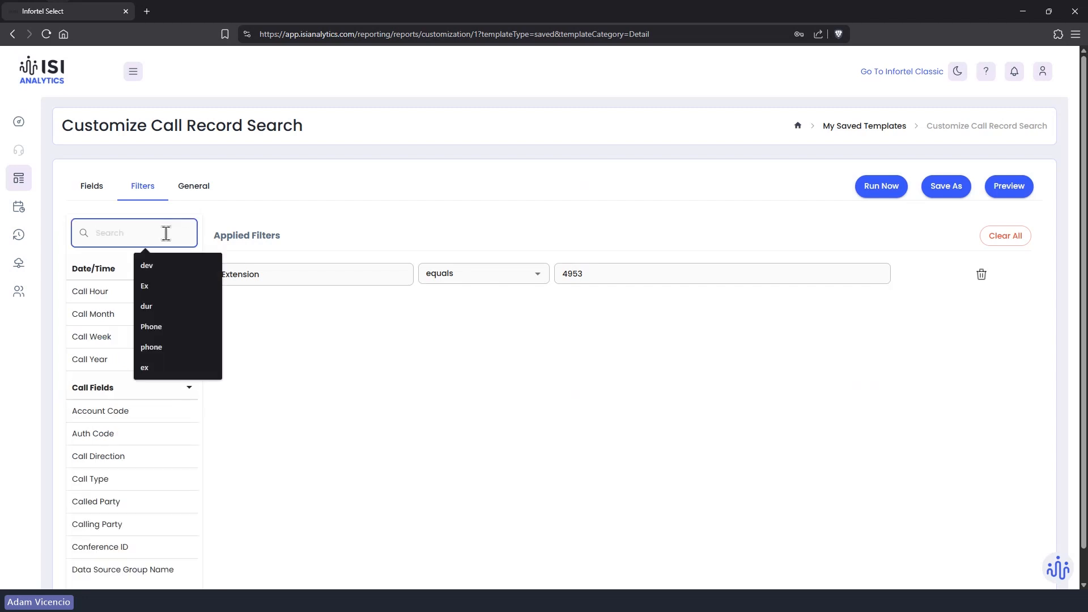
pyautogui.write('dur')
pyautogui.click(100, 294)
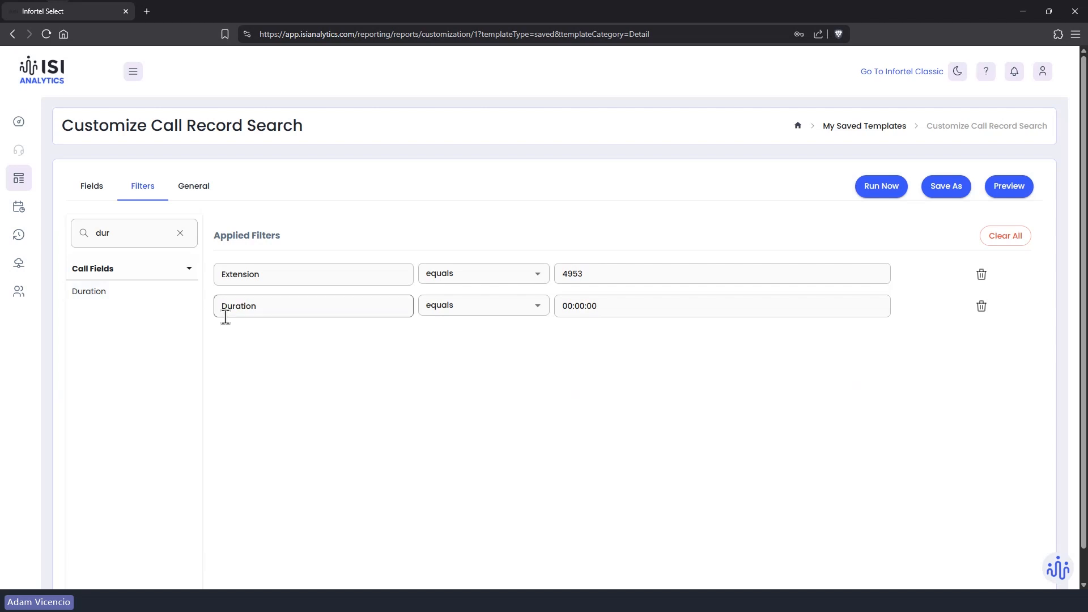
pyautogui.click(592, 307)
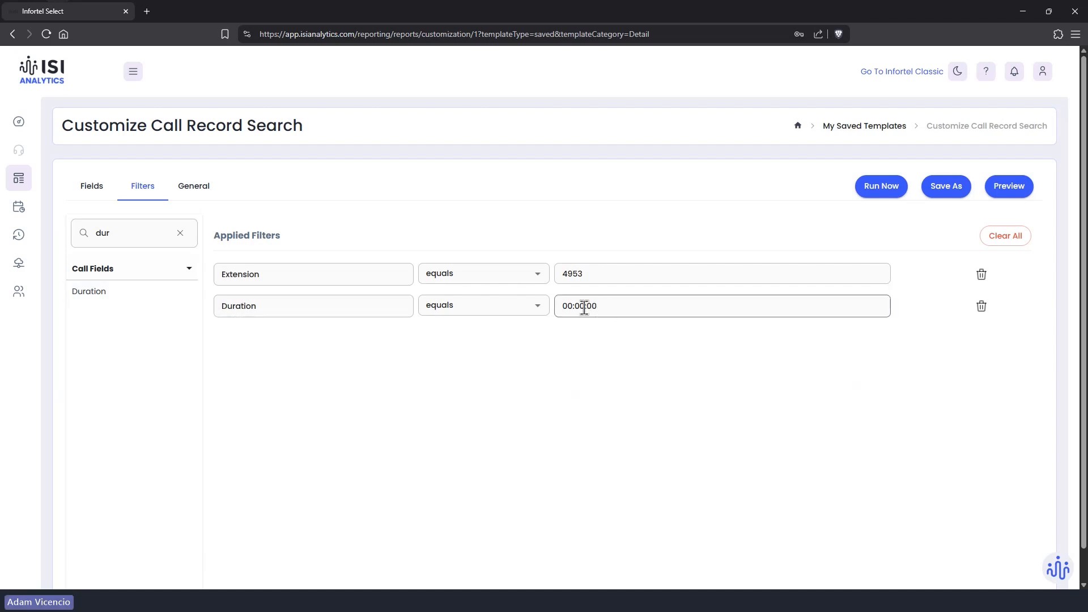
pyautogui.click(540, 308)
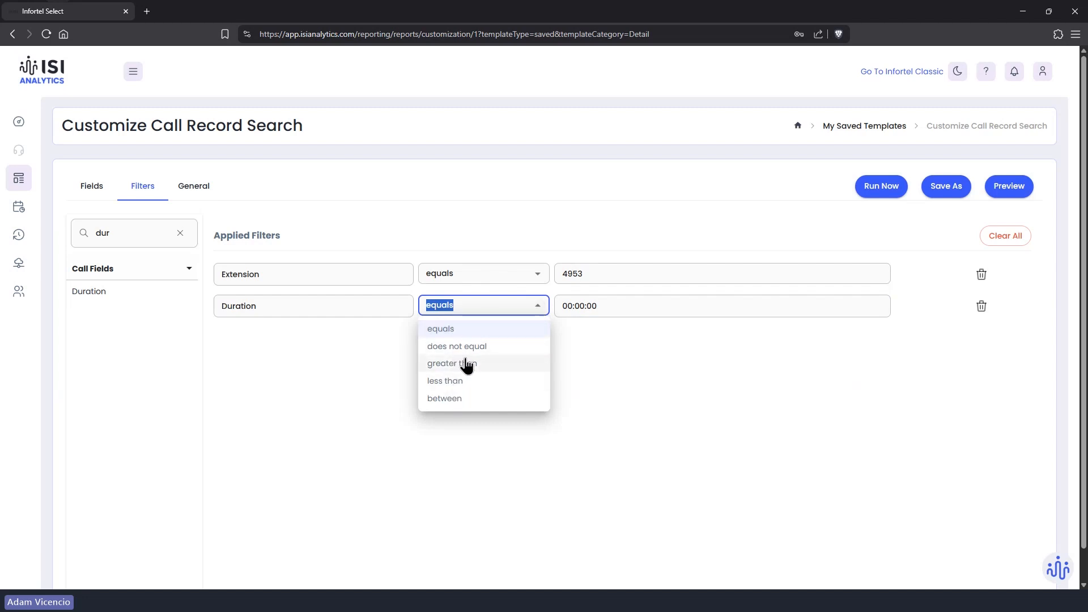
pyautogui.click(366, 401)
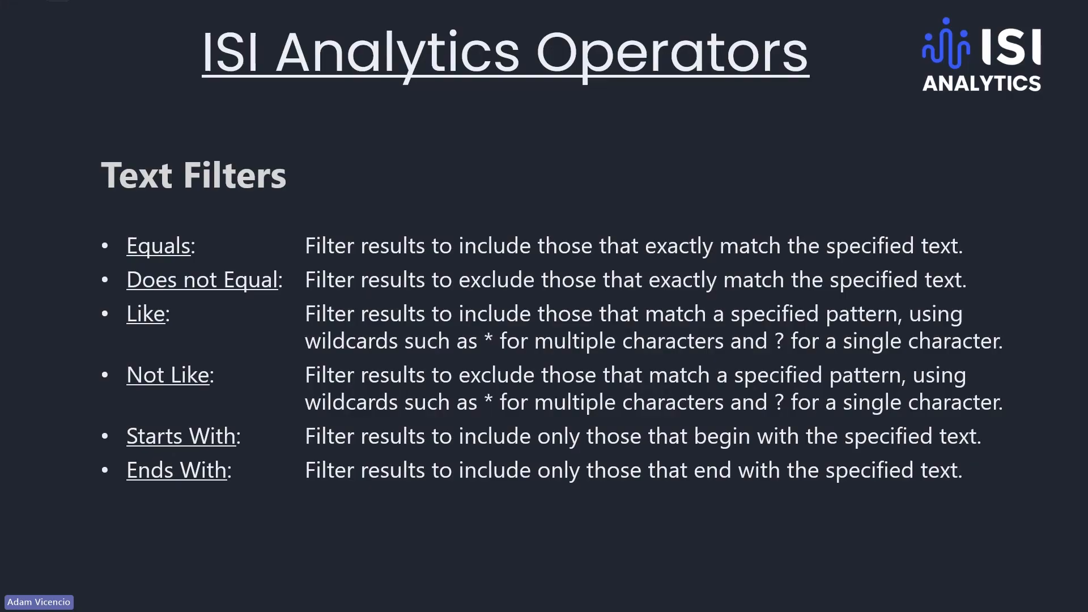
# Step: Advance to the Numeric Fields slide defining Equals, Does not Equal, Greater Than, Less Than, Between
pyautogui.press('Right')
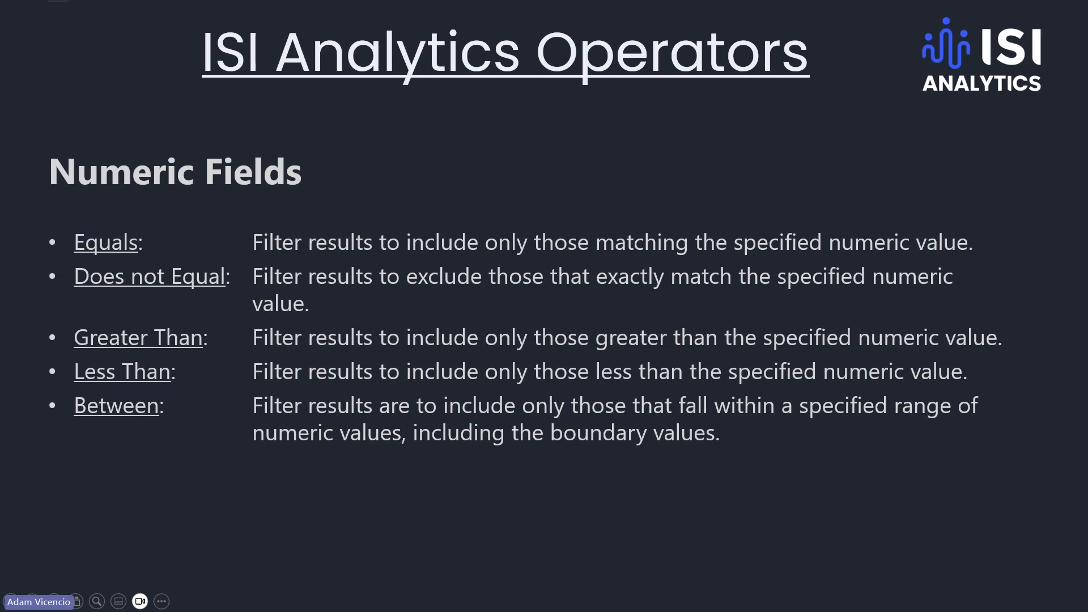
# Step: Back in the report page, set the Duration filter to 00:01:00
pyautogui.hotkey('alt', 'Tab')
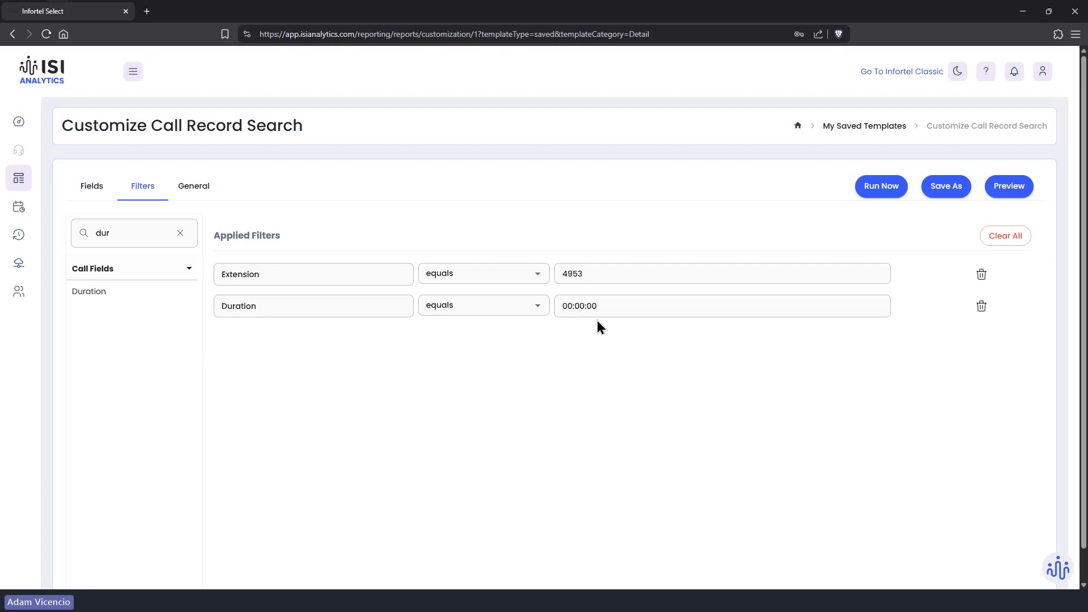
pyautogui.click(581, 306)
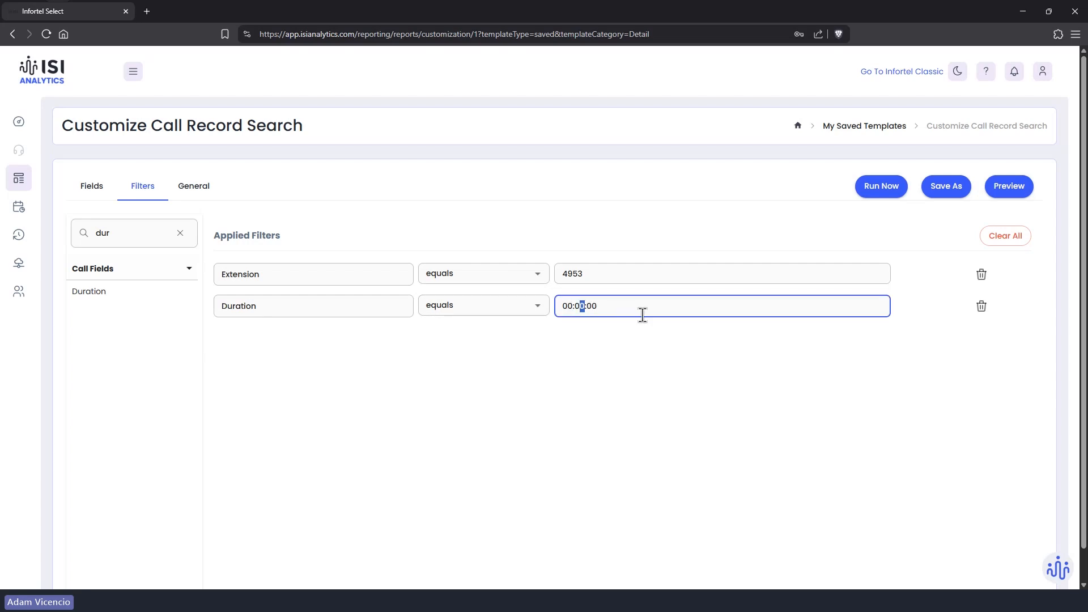
pyautogui.write('1')
pyautogui.click(876, 187)
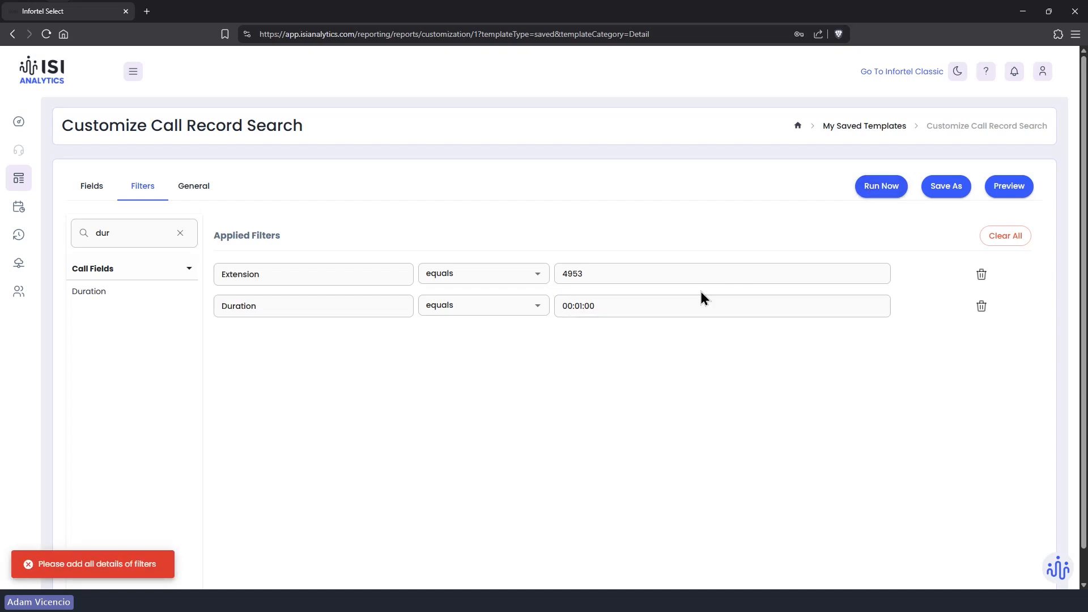
# Step: Commit 4953 as the extension value, run the report for the last day, and close the empty results
pyautogui.click(695, 275)
pyautogui.press('Return')
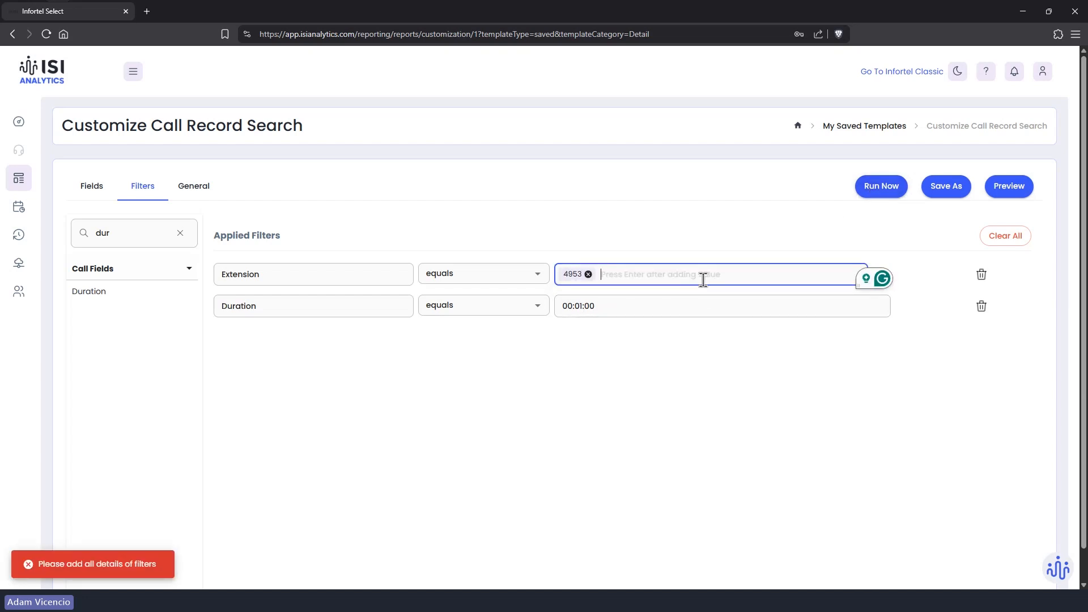
pyautogui.click(878, 192)
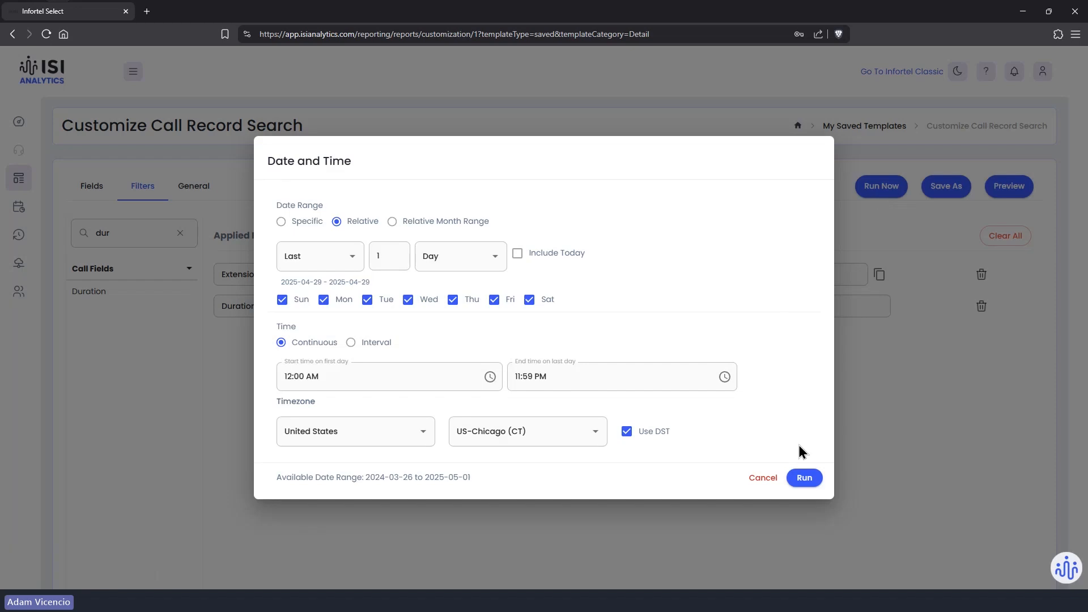
pyautogui.click(797, 481)
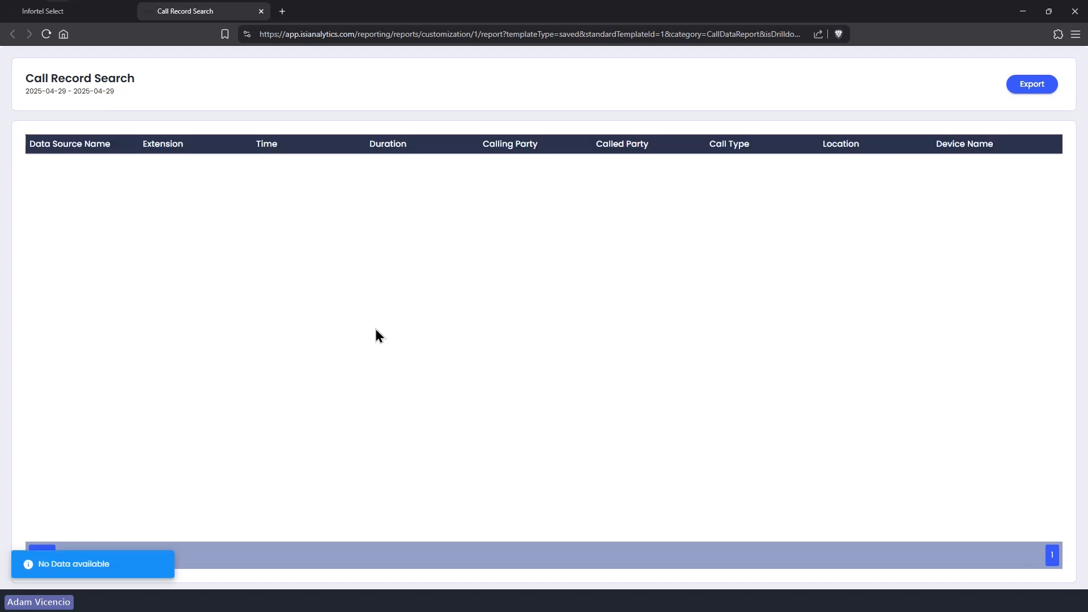
pyautogui.click(261, 11)
# Step: Change the Duration filter to greater than 00:01:00, run the report, then close the results
pyautogui.click(527, 305)
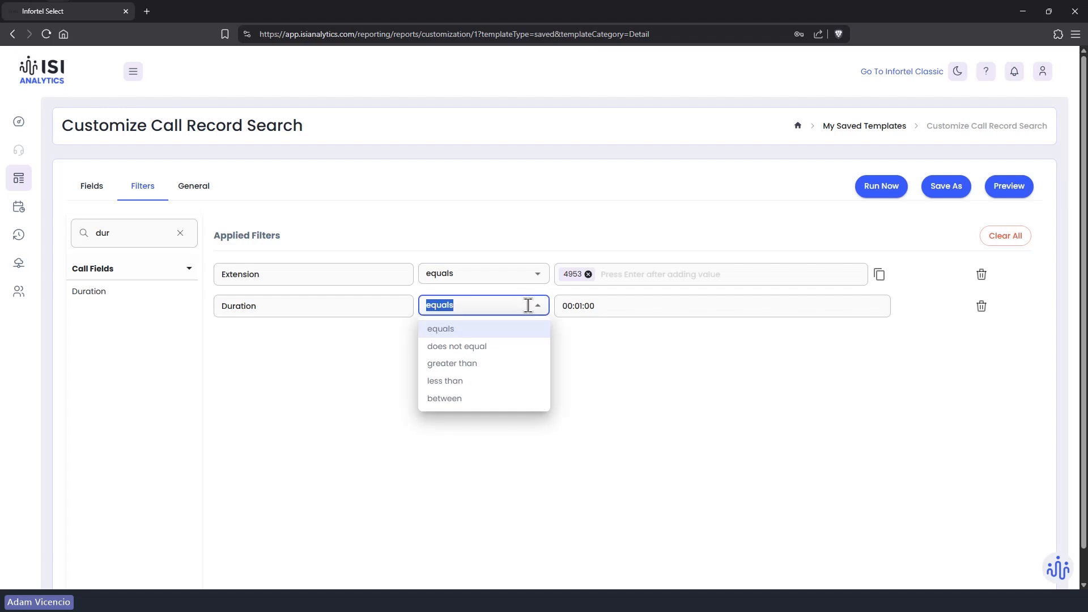
pyautogui.click(483, 363)
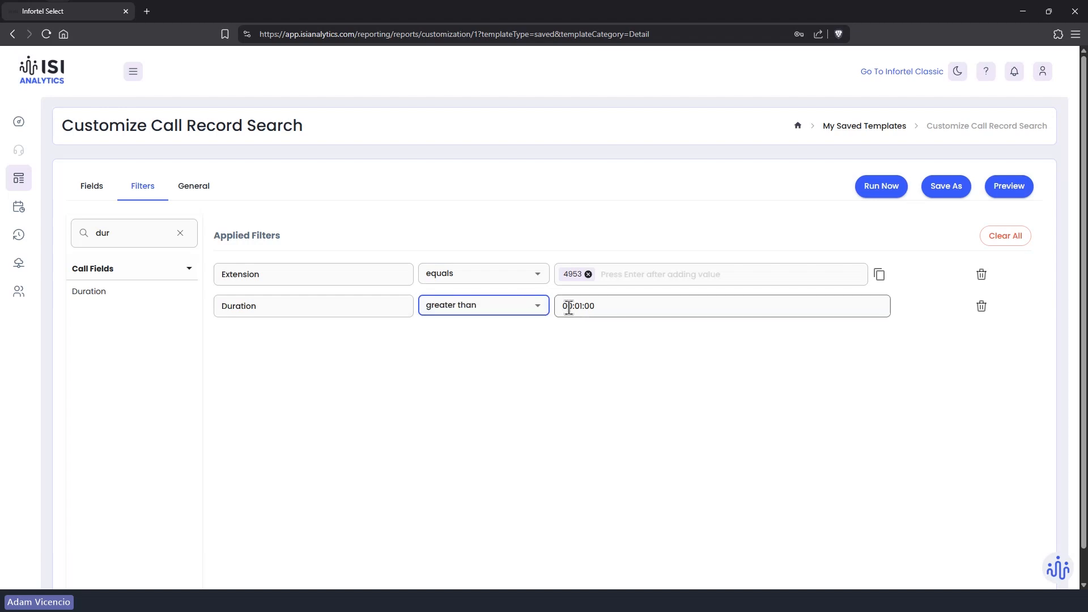
pyautogui.click(877, 193)
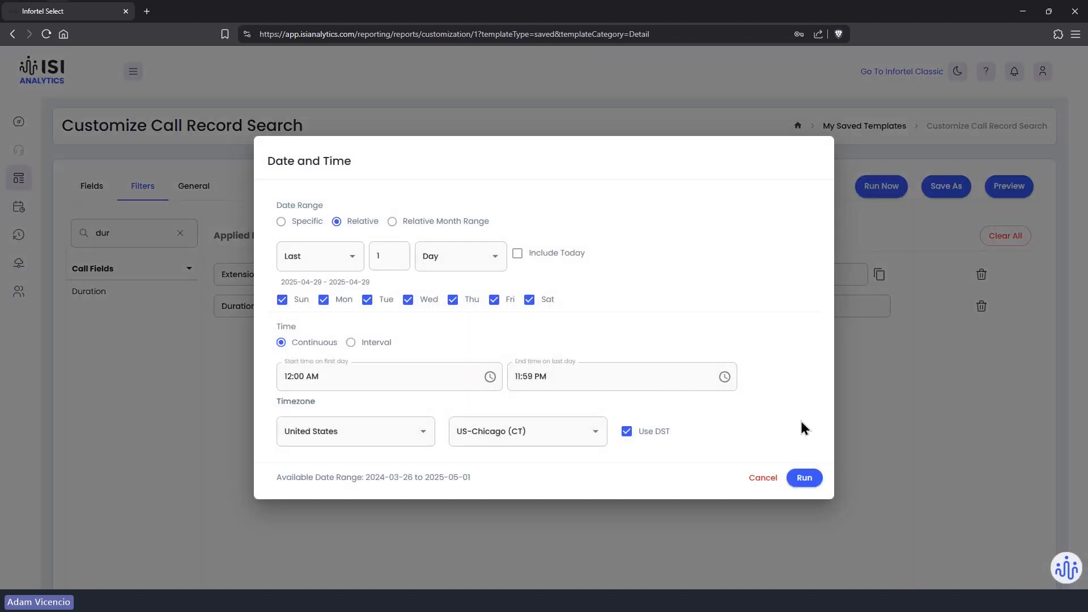
pyautogui.click(794, 474)
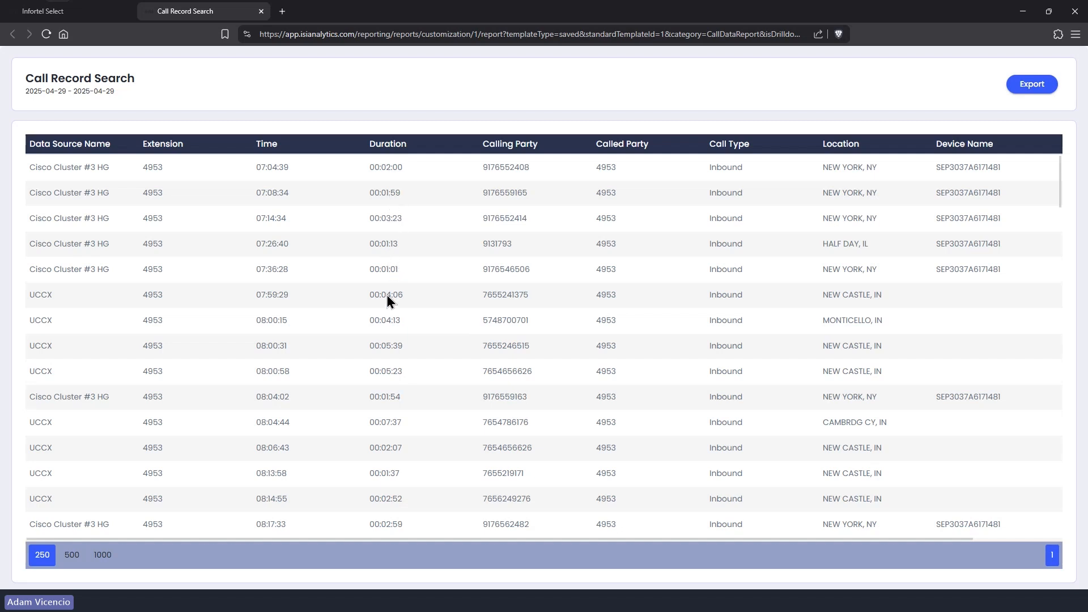
pyautogui.click(262, 12)
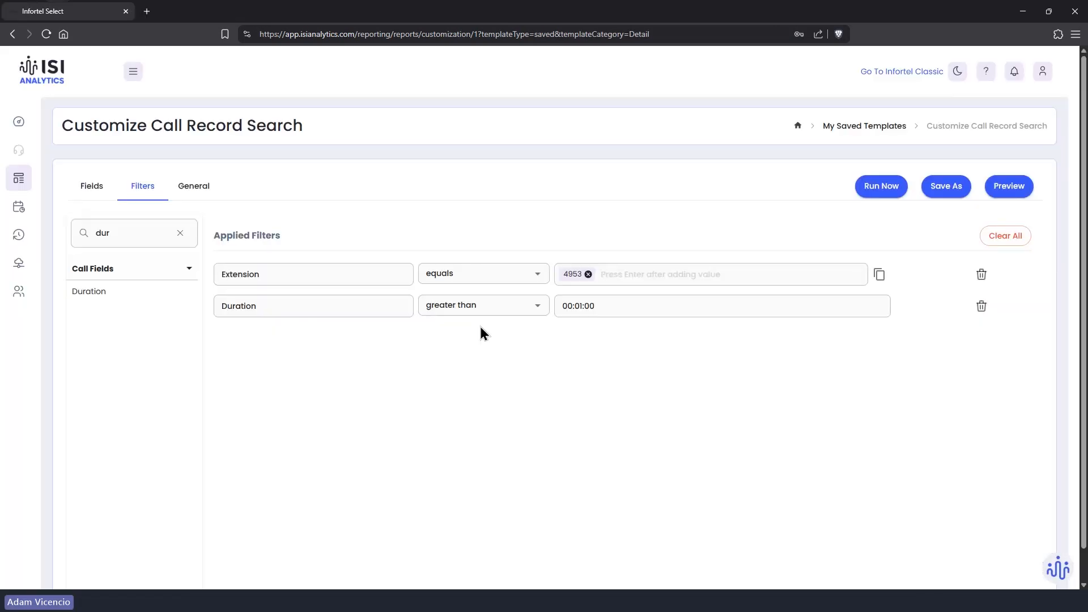
# Step: Set the Duration filter to between 00:01:00 and 00:02:00, rerun it, and close the results
pyautogui.click(524, 304)
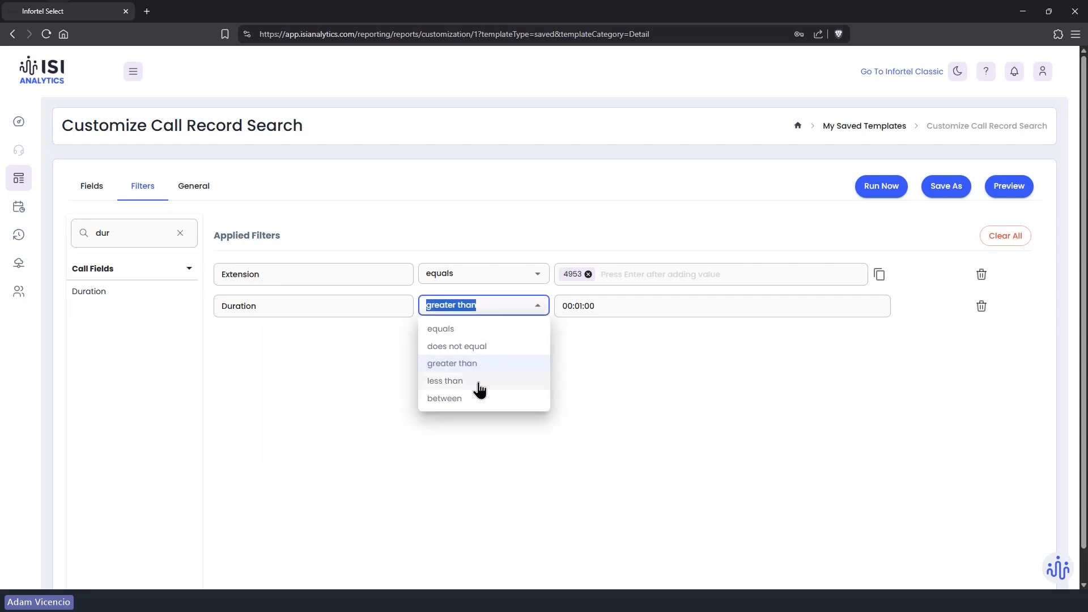
pyautogui.click(450, 399)
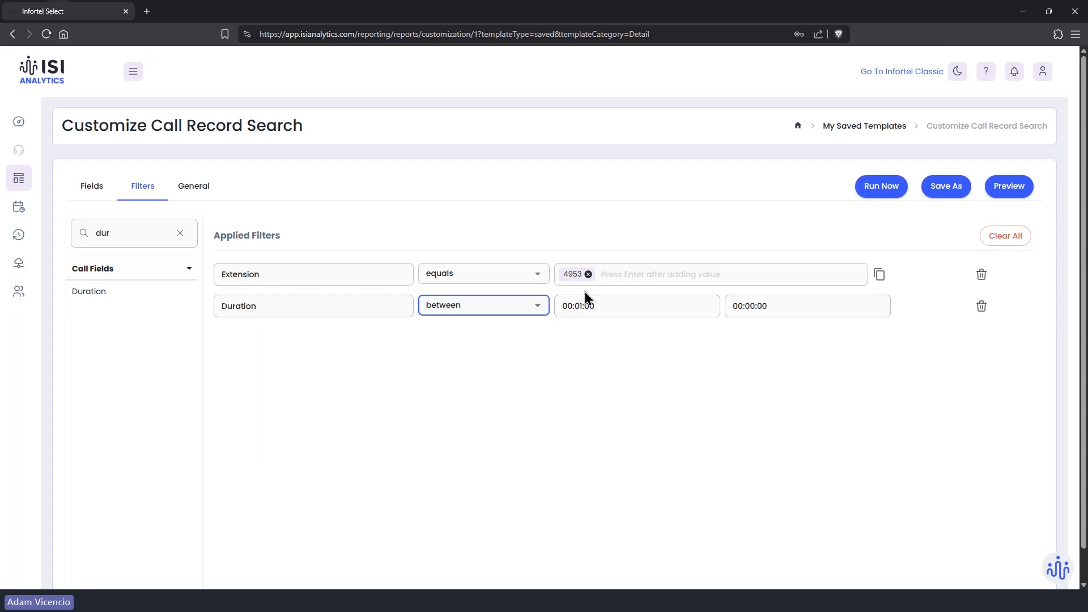
pyautogui.click(738, 305)
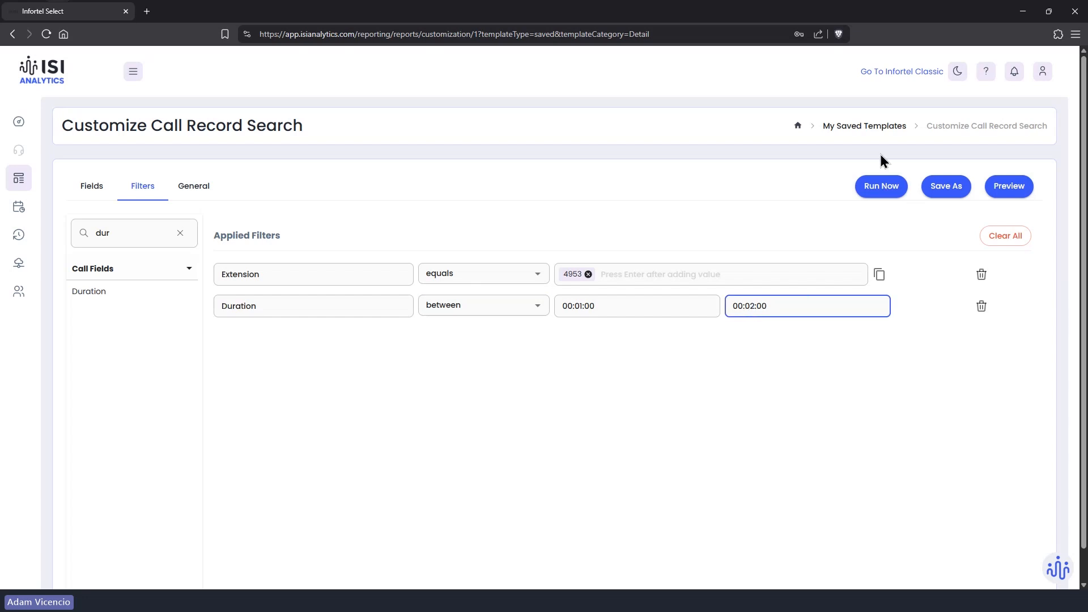
pyautogui.click(882, 187)
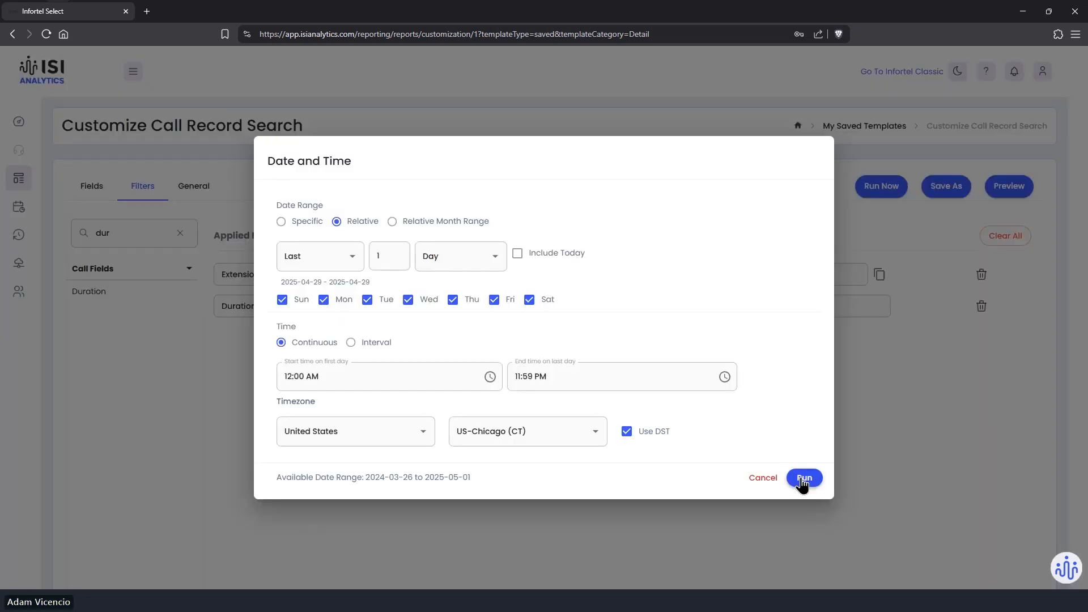
pyautogui.click(804, 478)
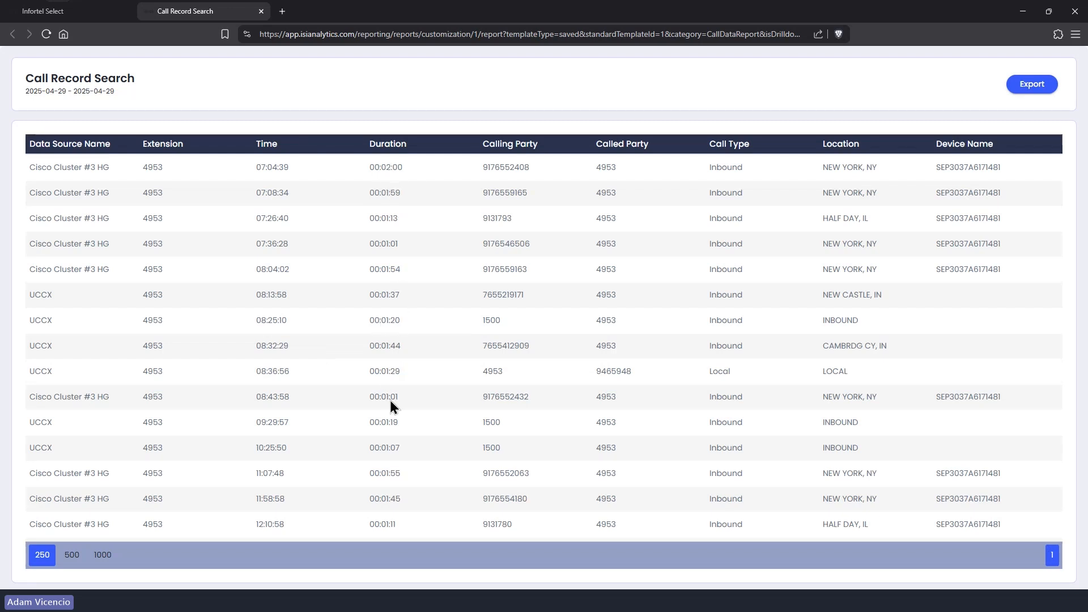
pyautogui.scroll(-5, 393, 396)
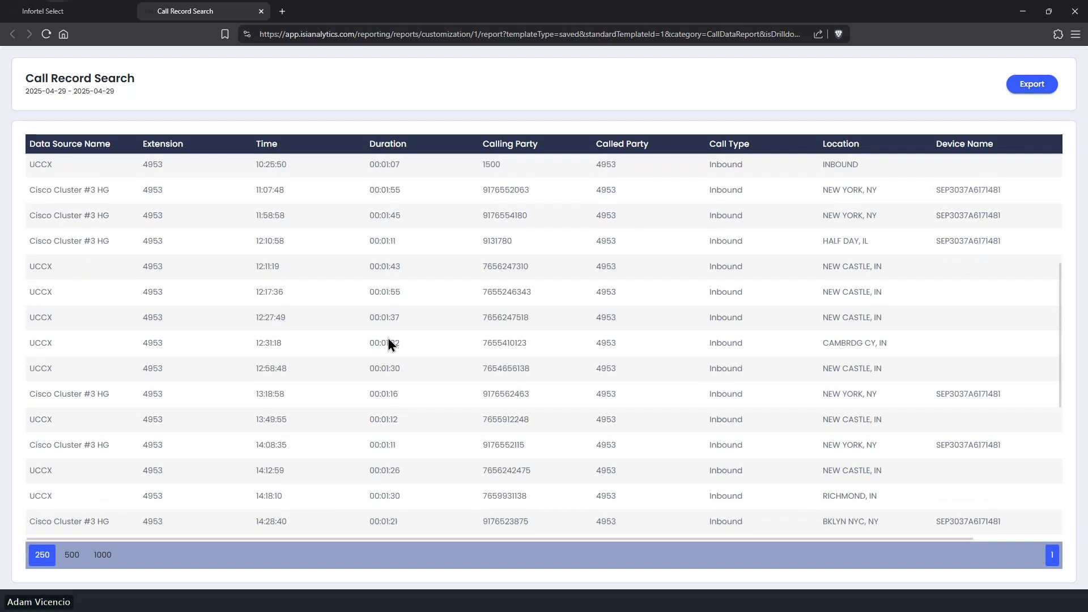
pyautogui.click(261, 11)
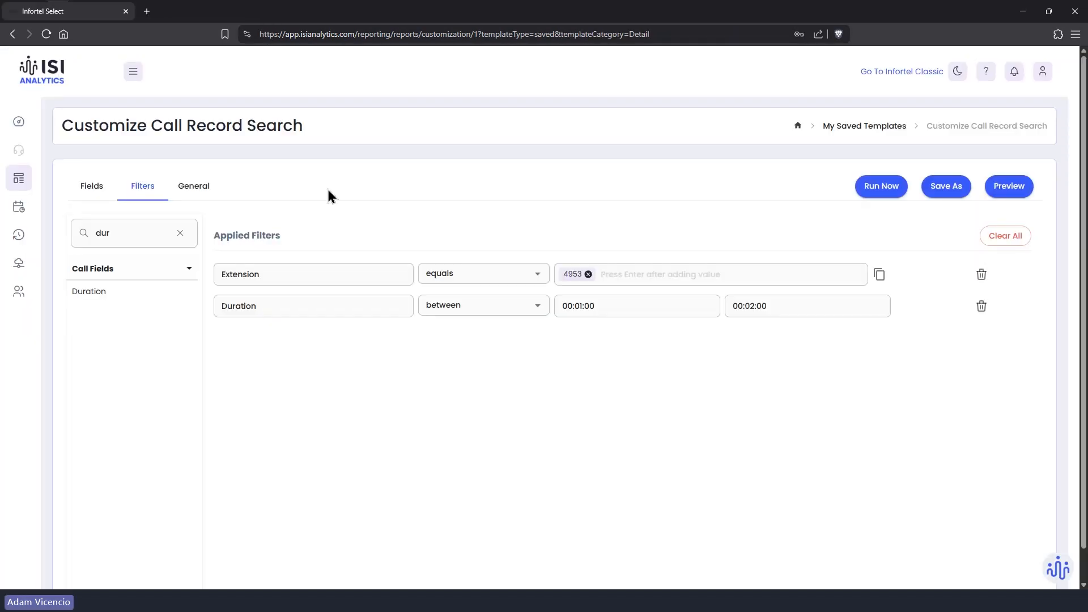
# Step: Search the fields for 'data' and add a Data Source Name equals UCCX filter
pyautogui.click(181, 233)
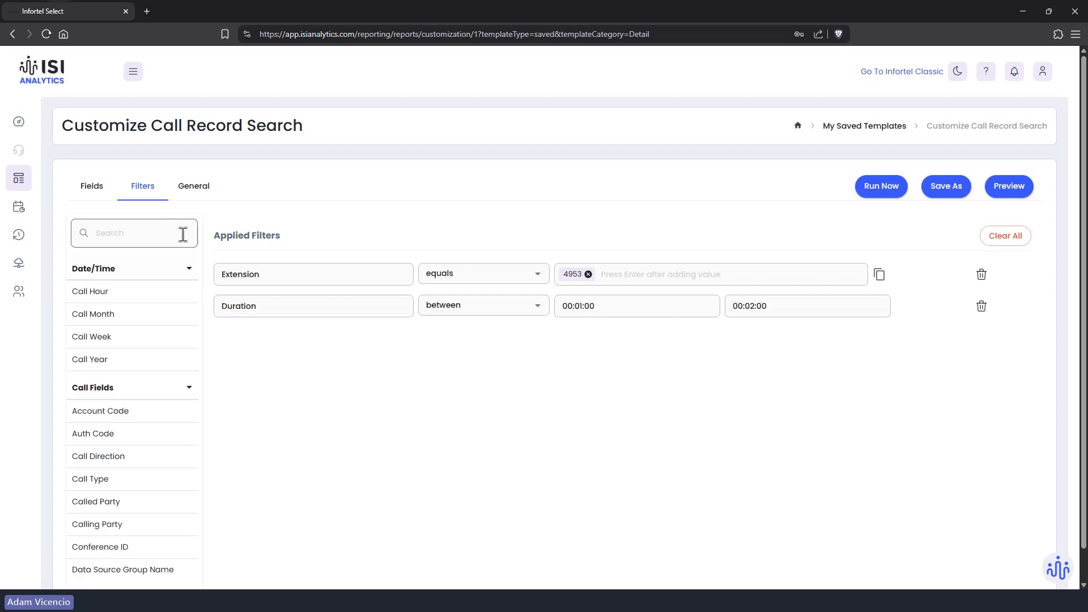
pyautogui.click(157, 230)
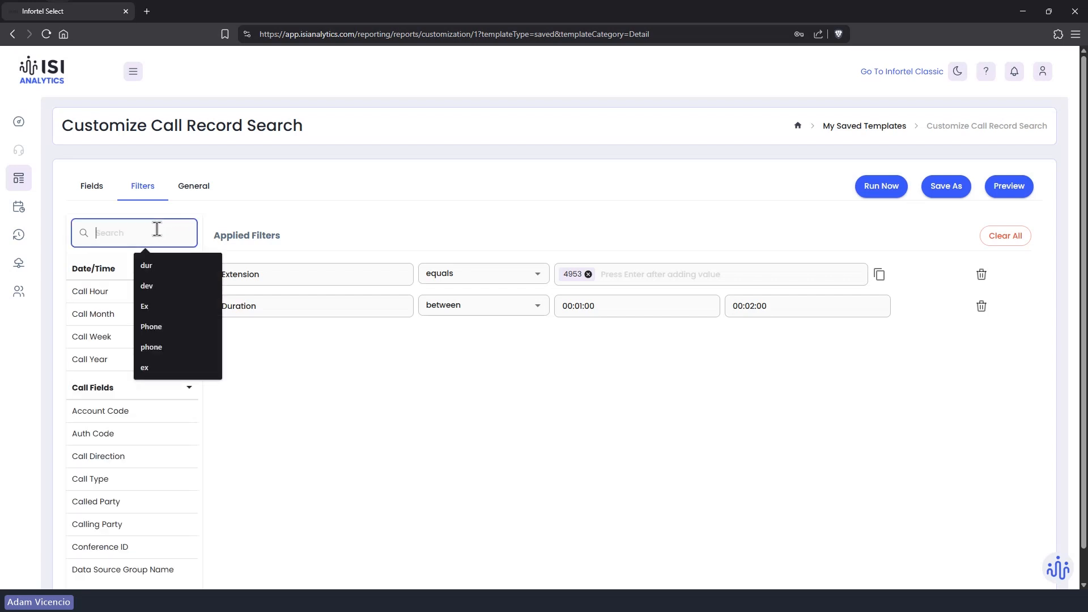
pyautogui.write('data')
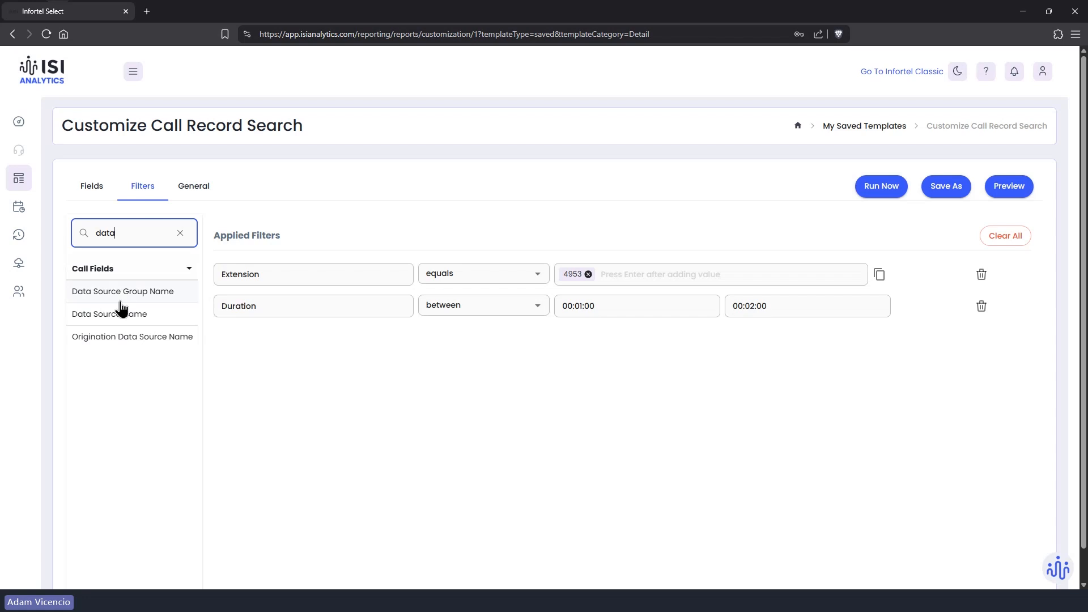
pyautogui.click(116, 322)
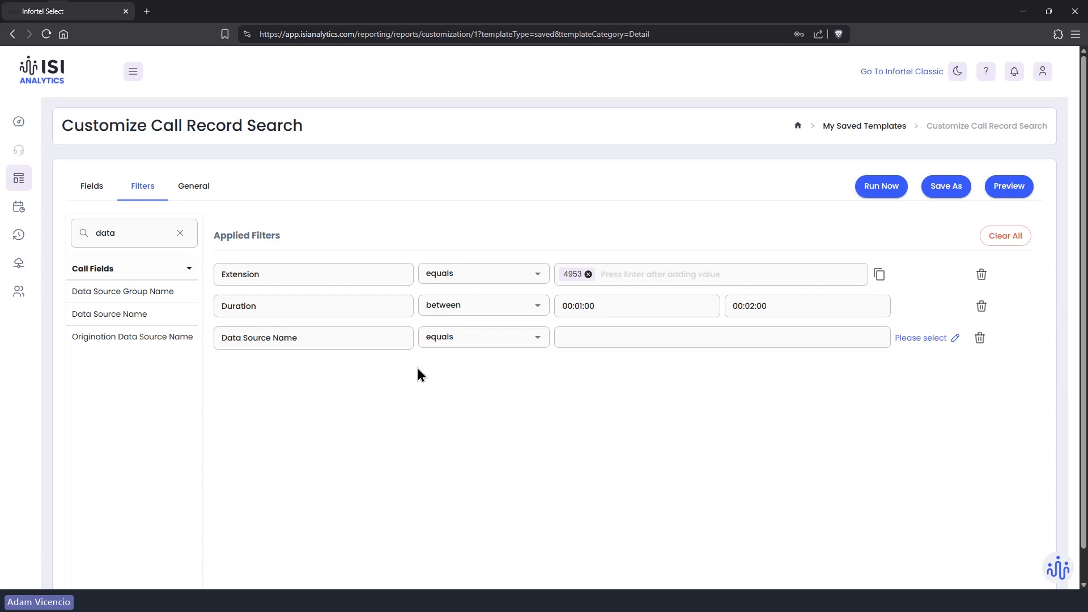
pyautogui.click(586, 340)
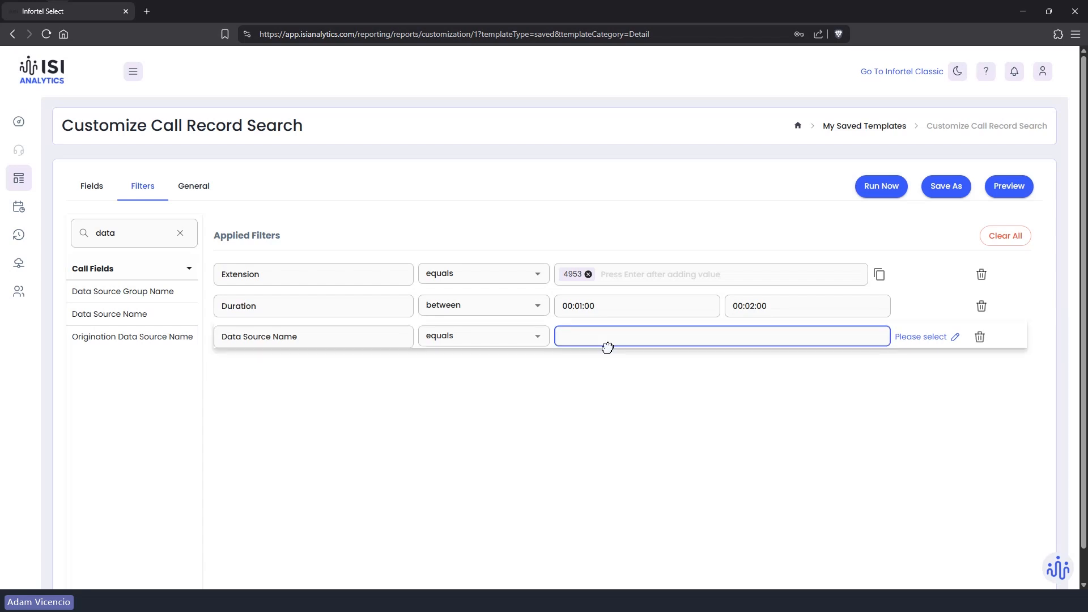
pyautogui.click(956, 339)
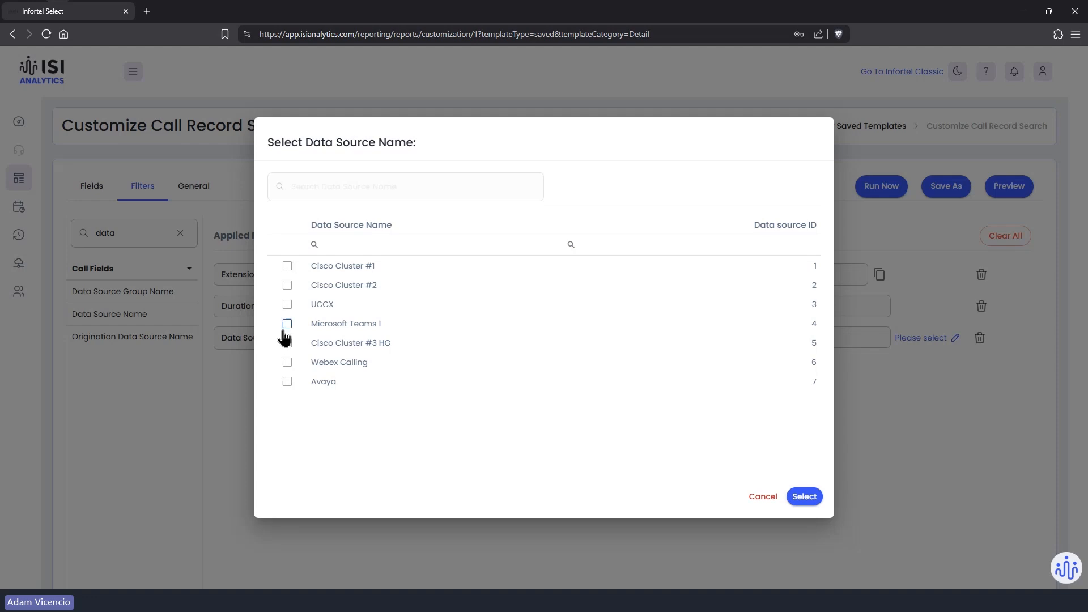
pyautogui.click(293, 305)
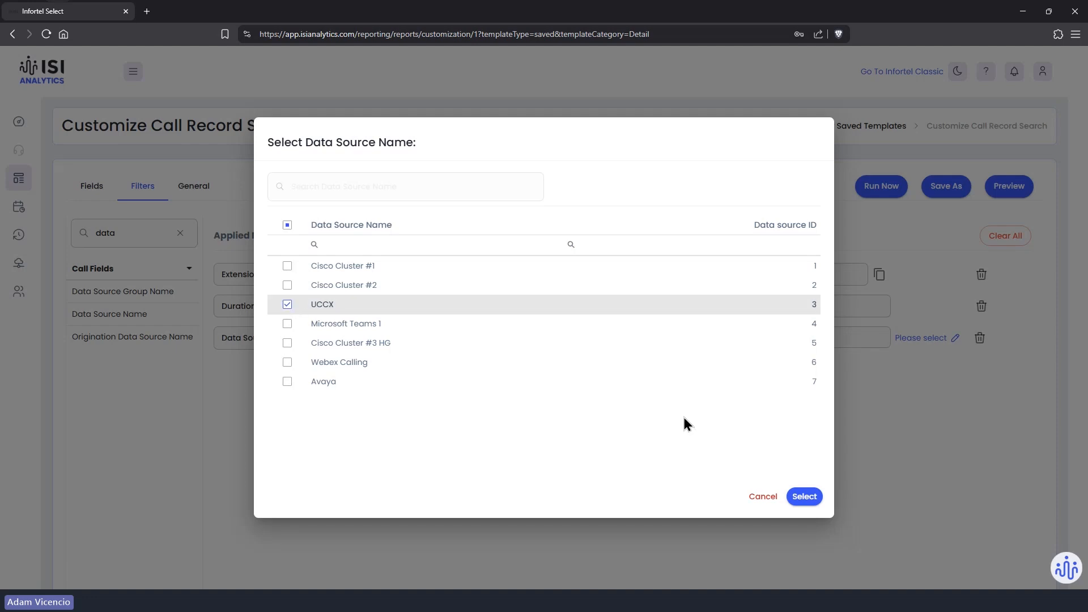
pyautogui.click(799, 497)
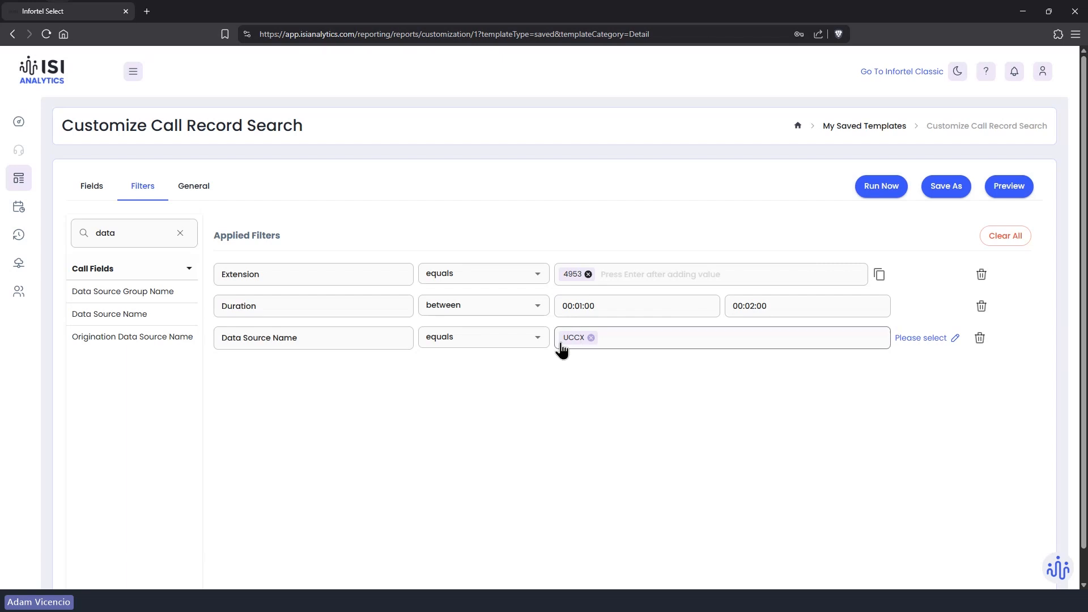
pyautogui.click(539, 340)
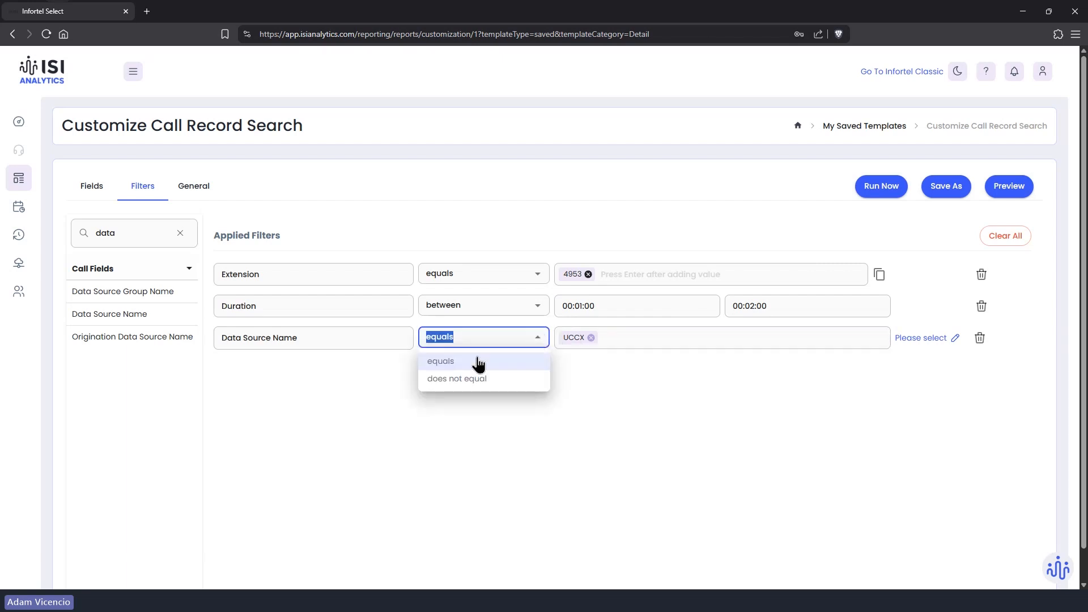
pyautogui.click(466, 413)
pyautogui.click(584, 346)
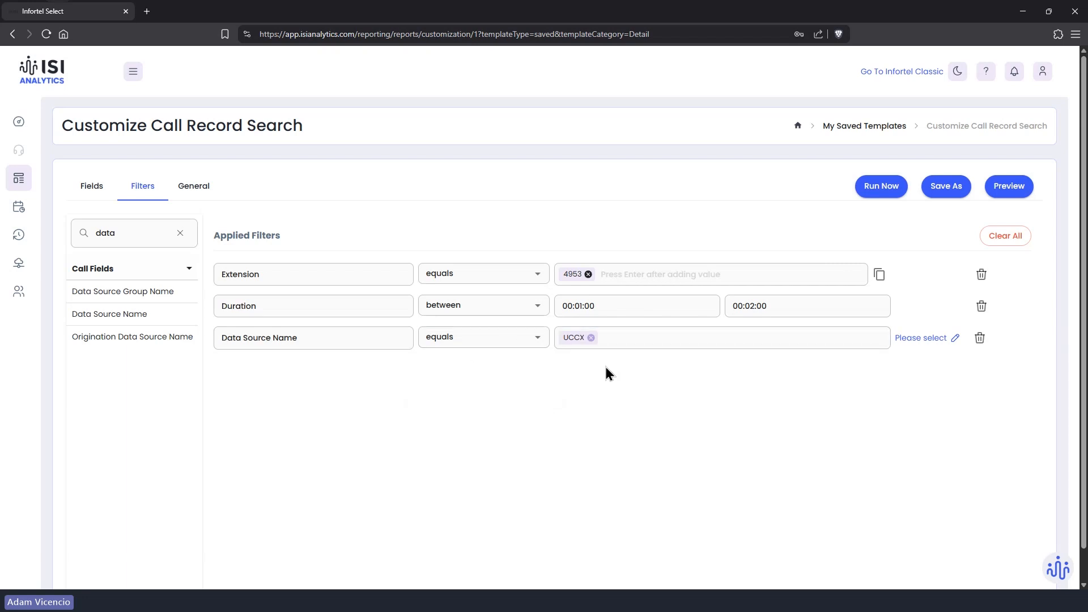
pyautogui.click(867, 191)
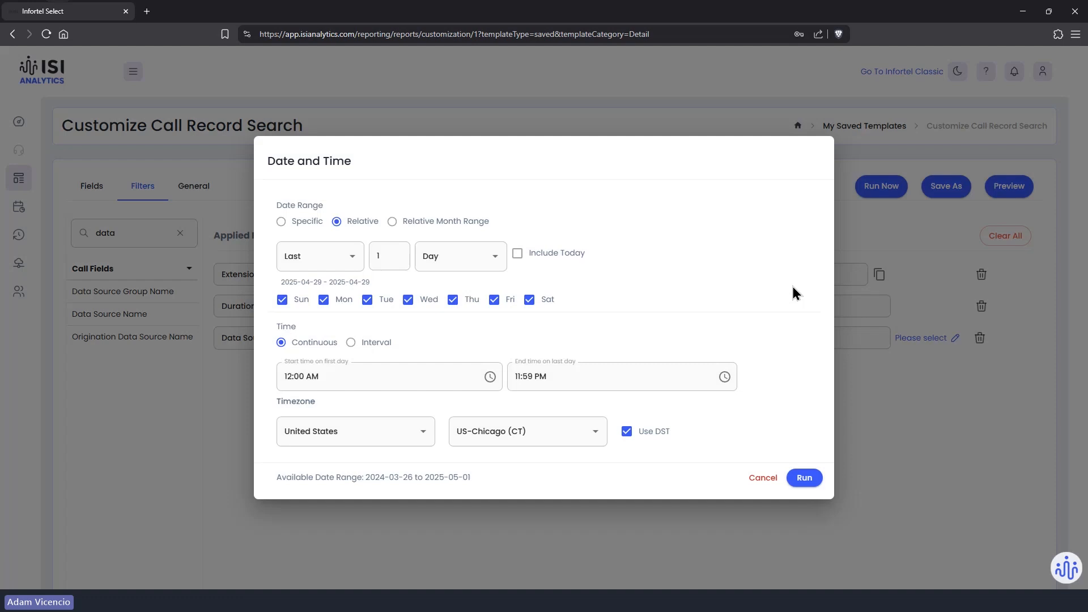
pyautogui.click(805, 480)
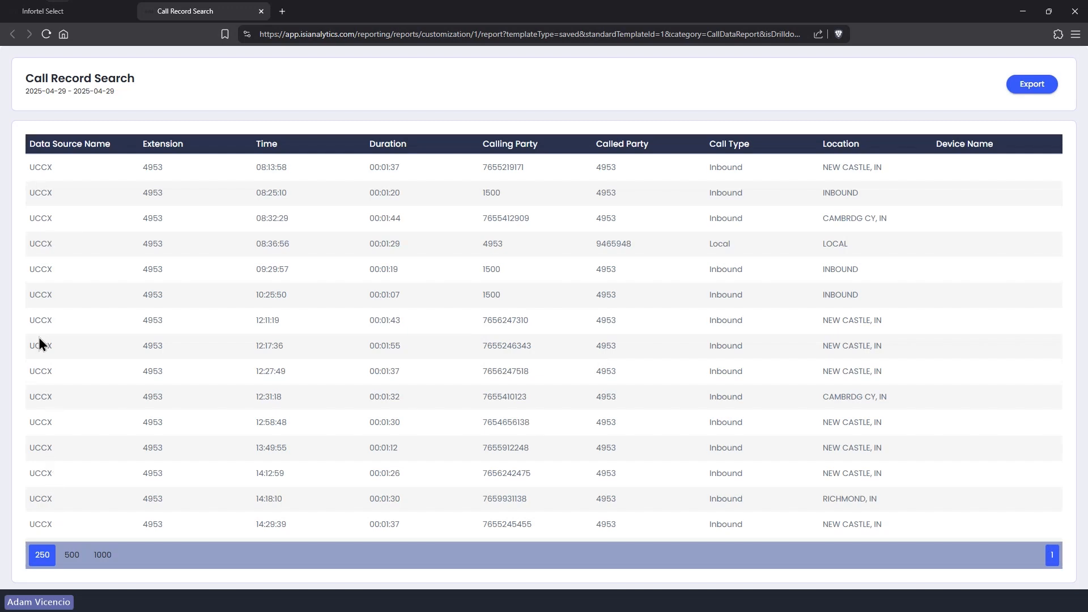
pyautogui.click(261, 12)
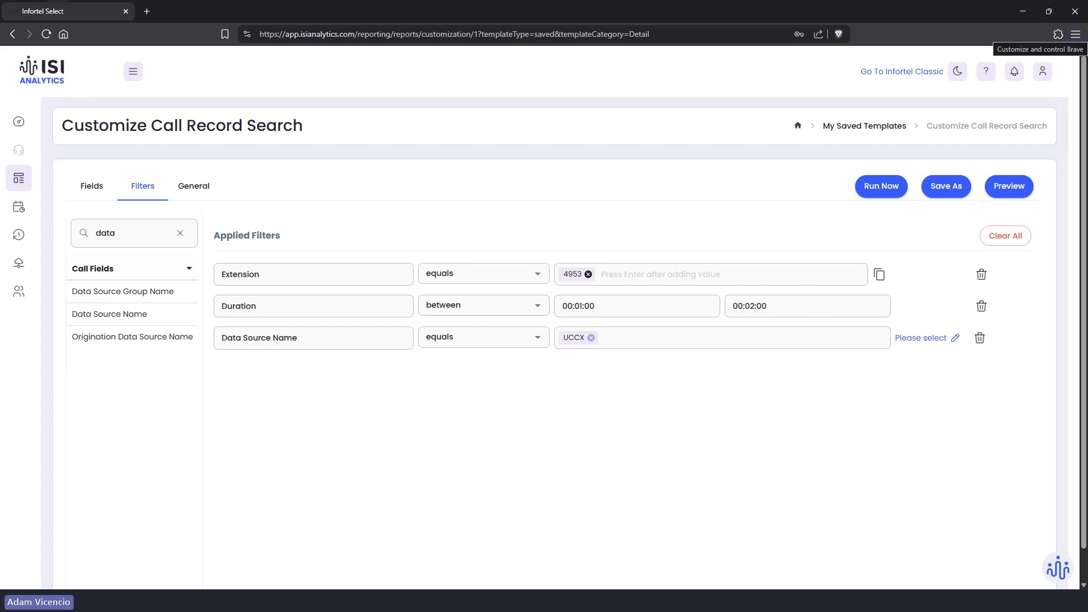
pyautogui.hotkey('alt', 'Tab')
pyautogui.press('Right')
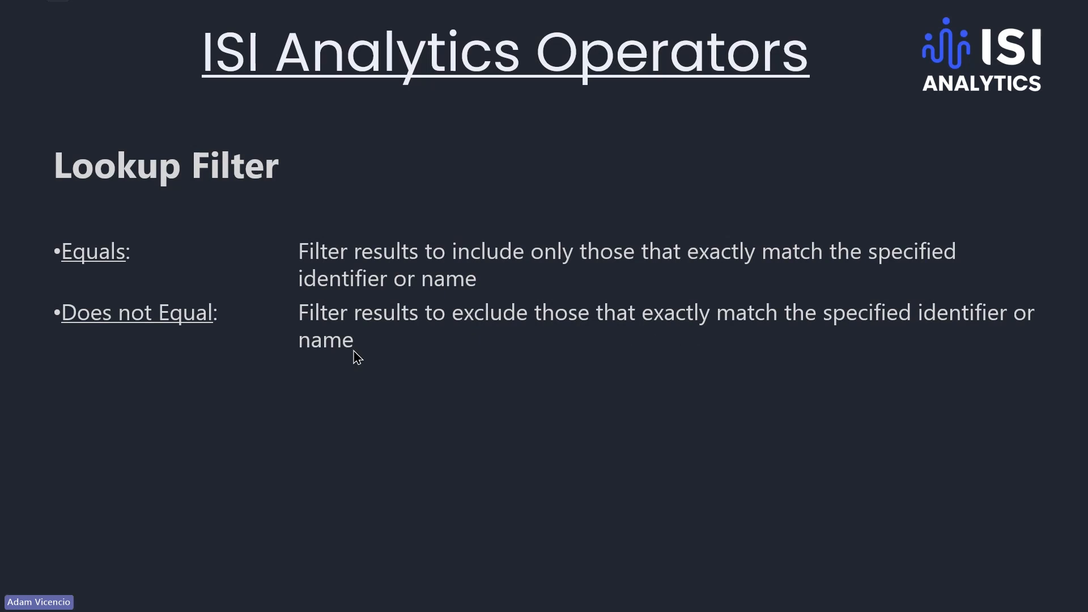
pyautogui.hotkey('alt', 'Tab')
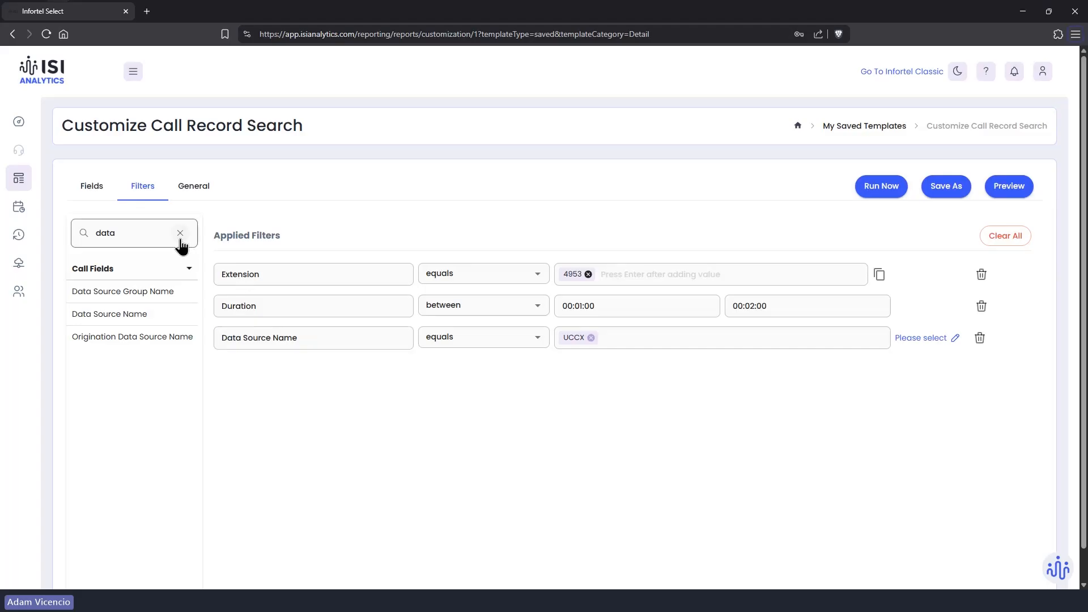
# Step: Search the fields for 'dir', add a Directory filter, and open its directory choices
pyautogui.click(179, 234)
pyautogui.click(159, 232)
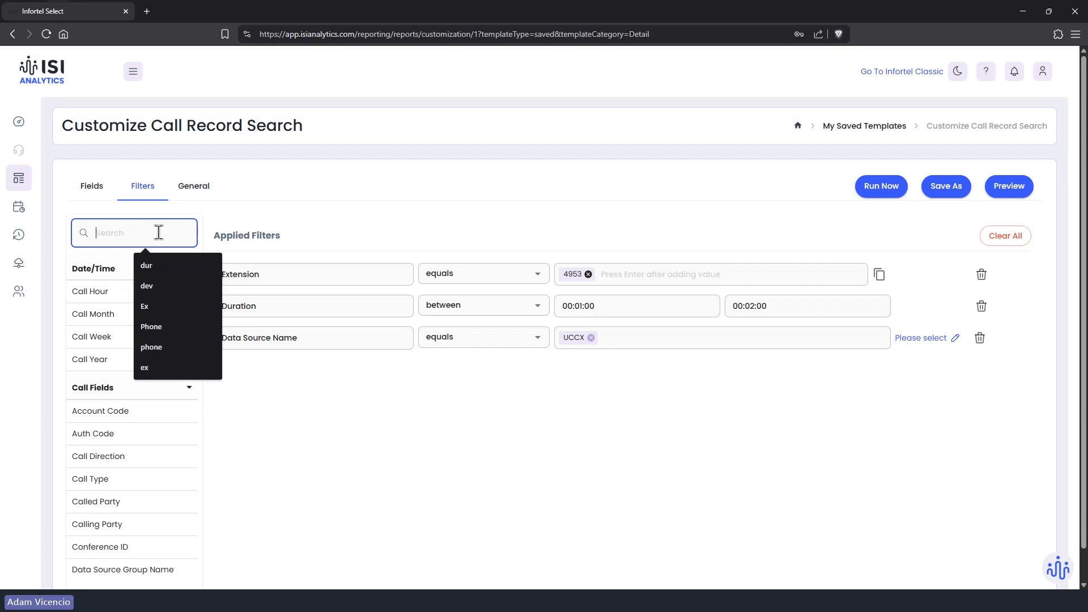
pyautogui.write('dur')
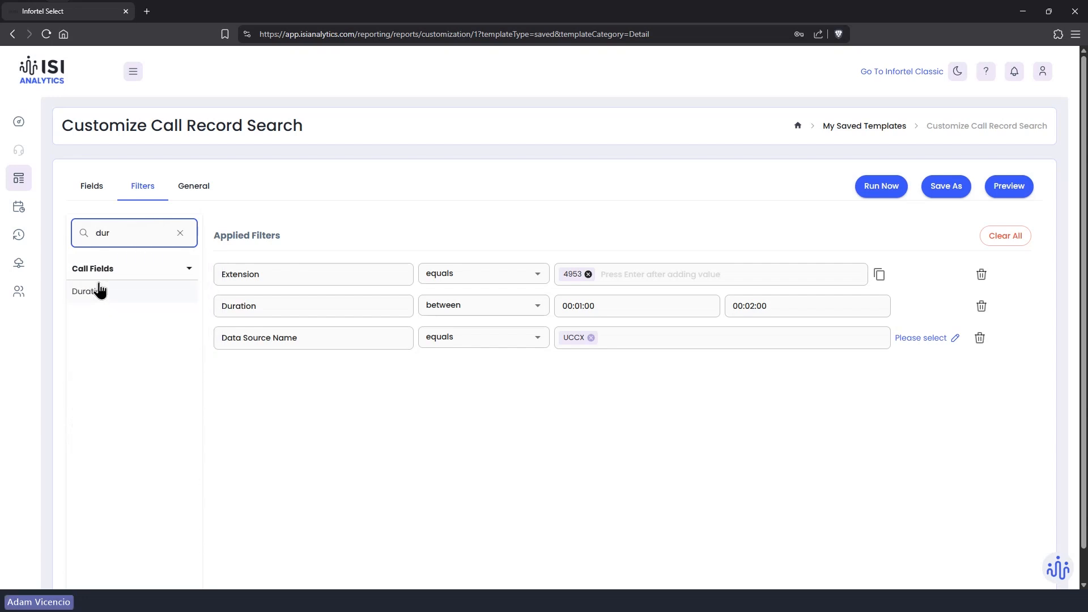
pyautogui.press('BackSpace')
pyautogui.press('BackSpace')
pyautogui.press('BackSpace')
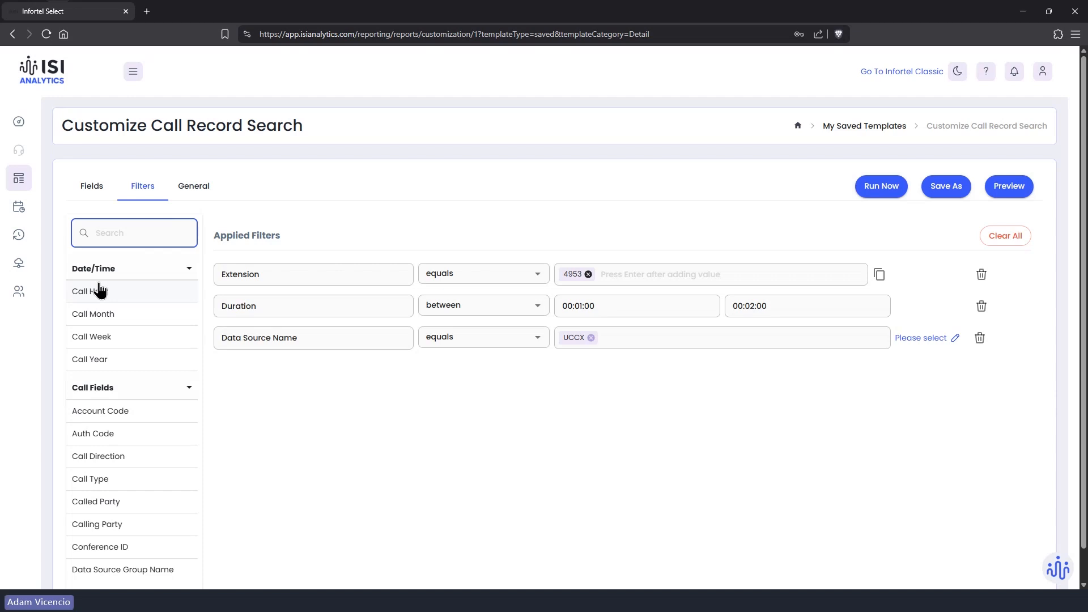
pyautogui.write('dir')
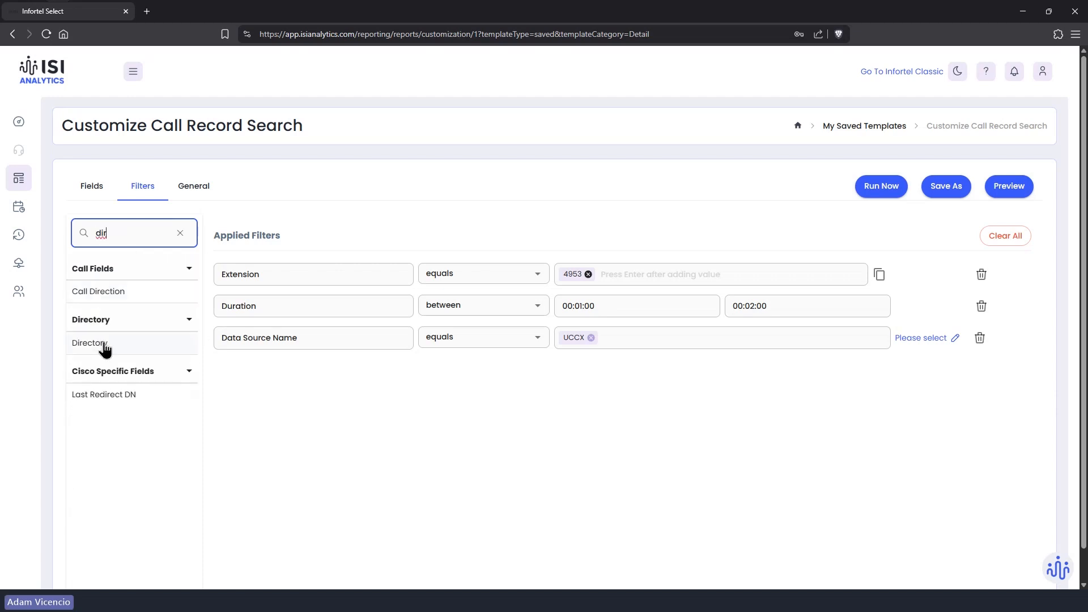
pyautogui.click(105, 347)
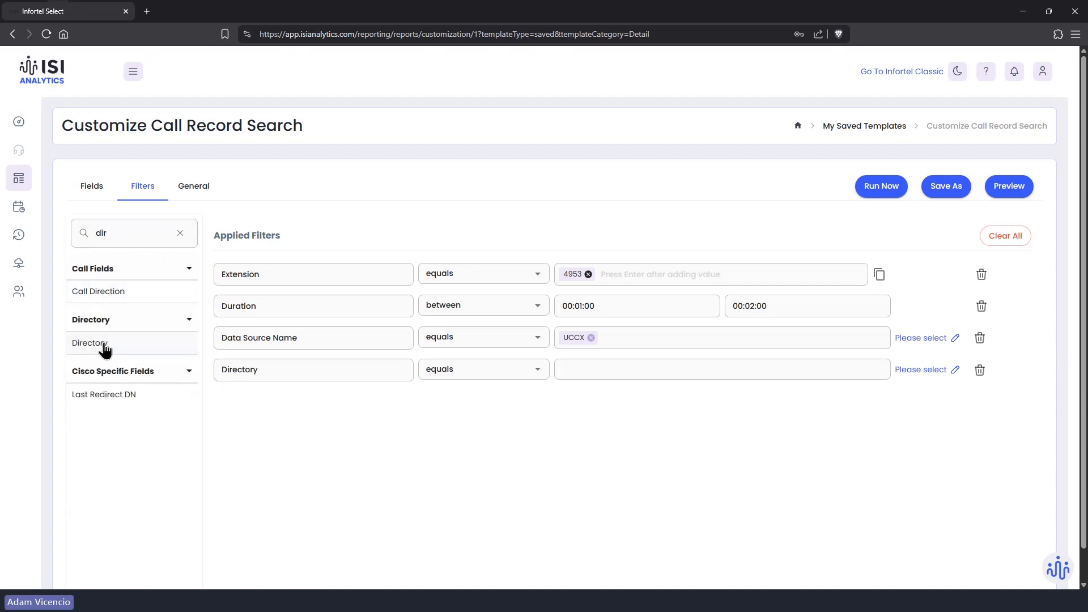
pyautogui.click(955, 370)
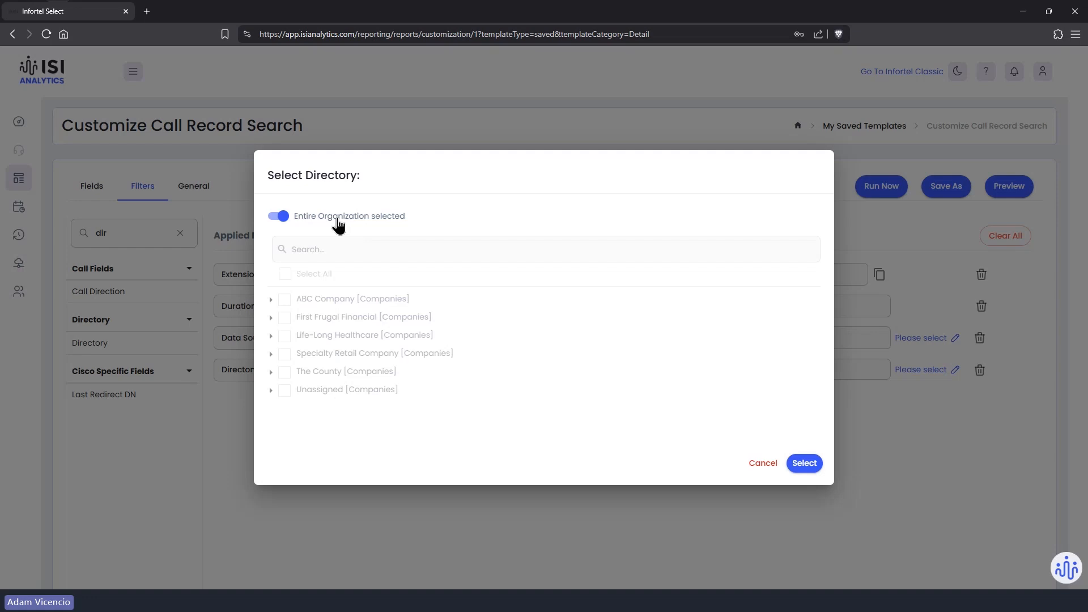
# Step: Set the Directory value to Contact Center under Life-Long Healthcare > Memorial Hospital
pyautogui.click(278, 216)
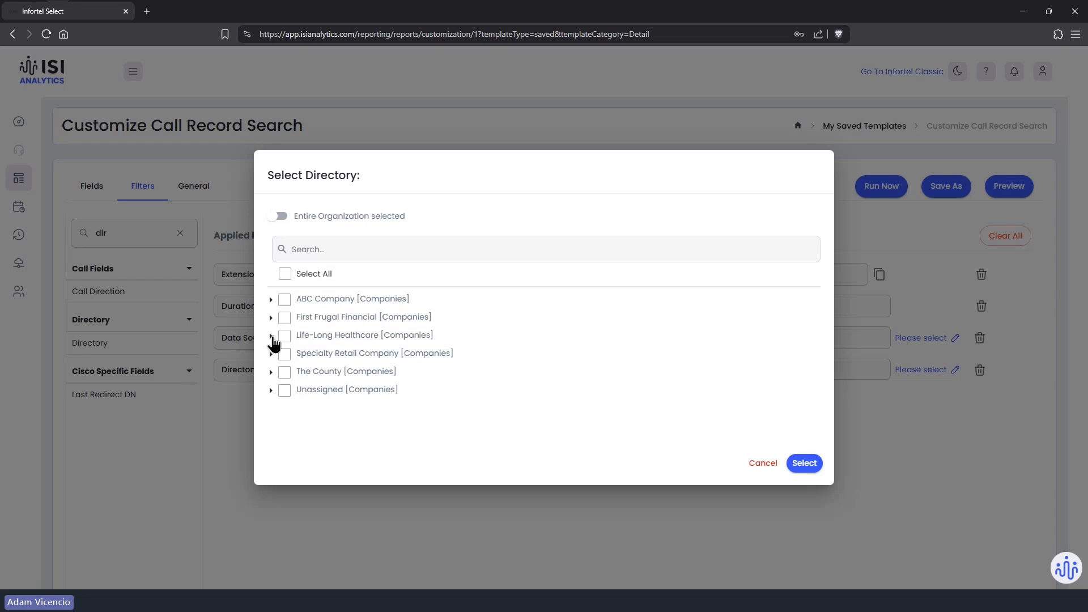
pyautogui.click(271, 336)
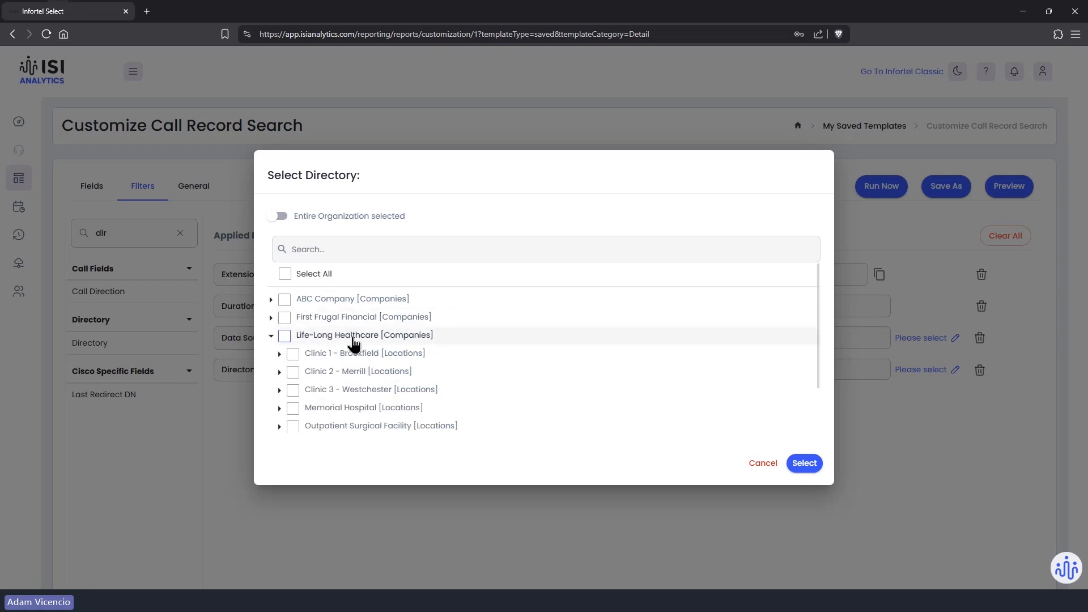
pyautogui.scroll(-1, 332, 372)
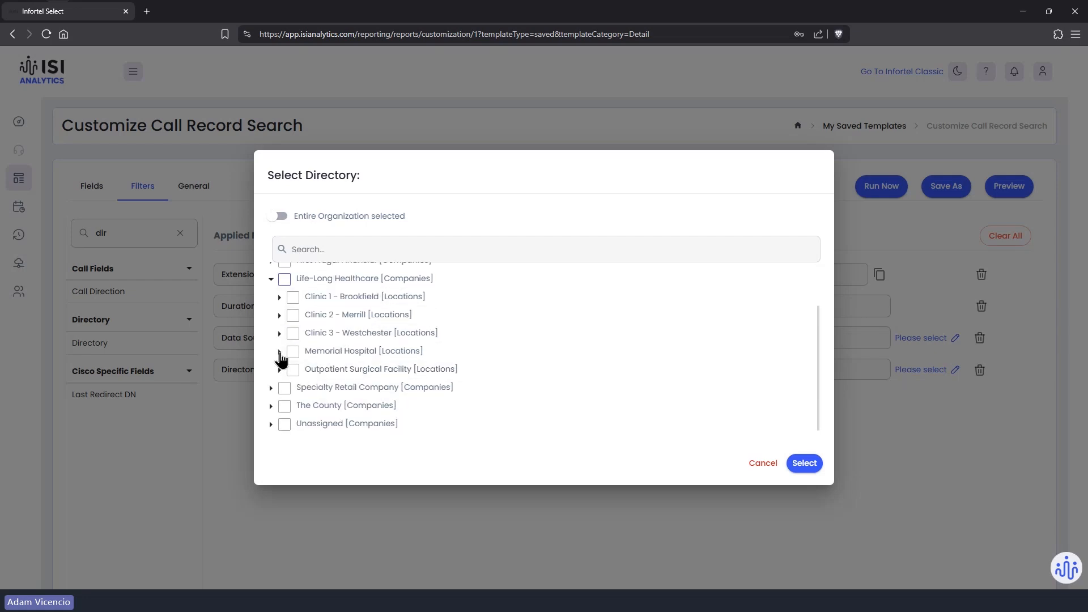
pyautogui.click(280, 351)
pyautogui.scroll(-1, 306, 352)
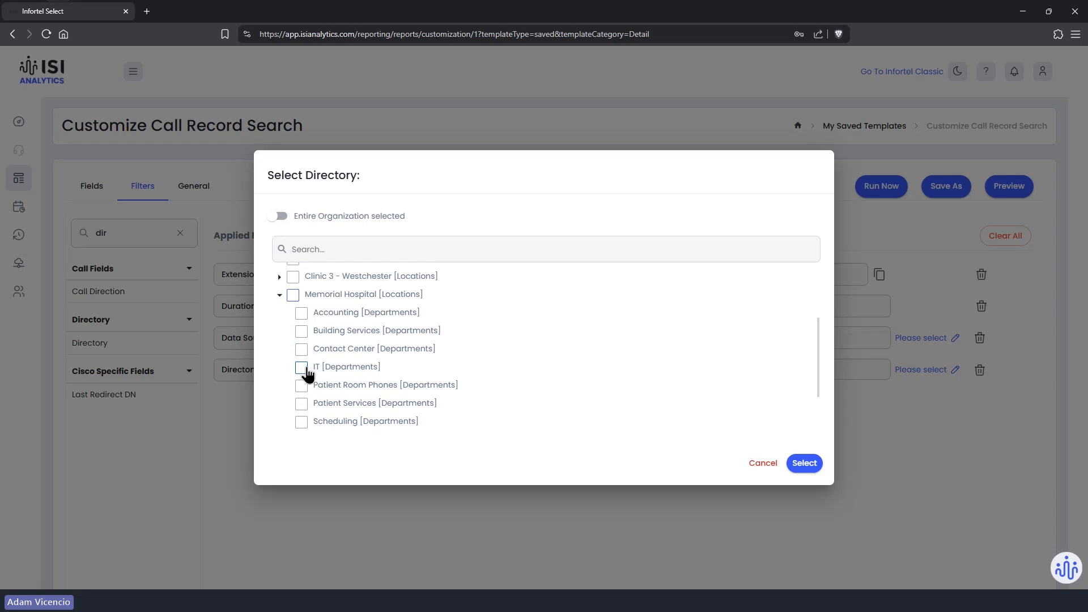
pyautogui.click(301, 349)
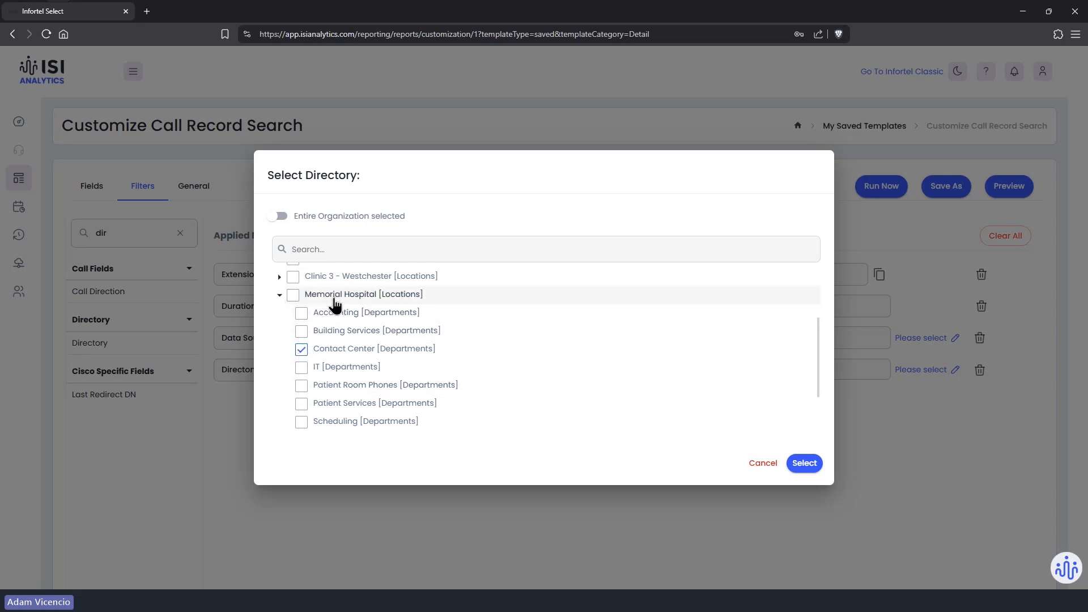
pyautogui.click(808, 464)
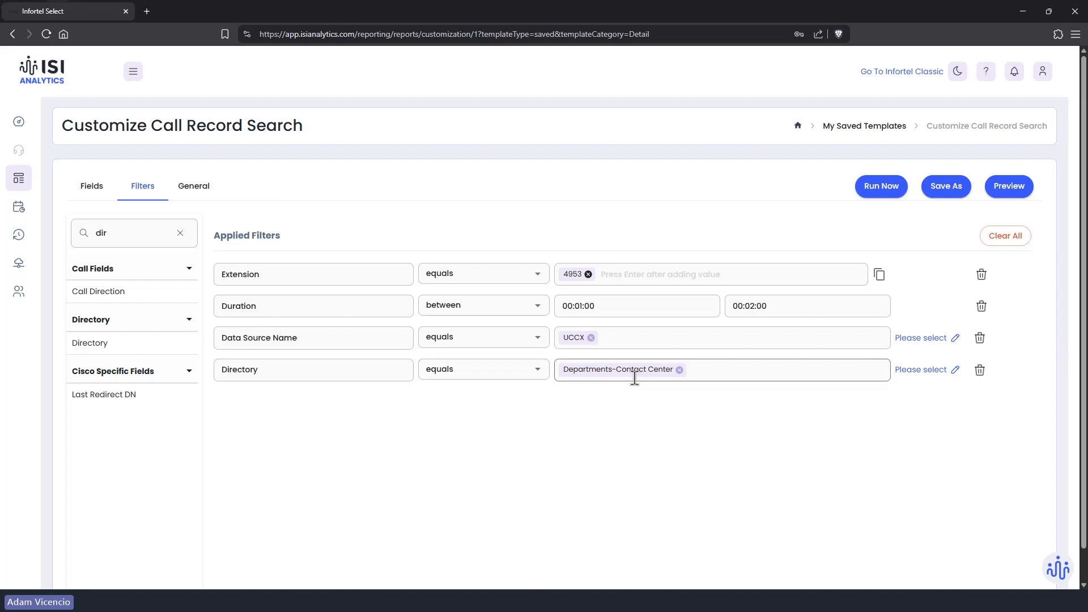
# Step: Leave the Directory operator unchanged and start running the Call Record Search report
pyautogui.click(530, 370)
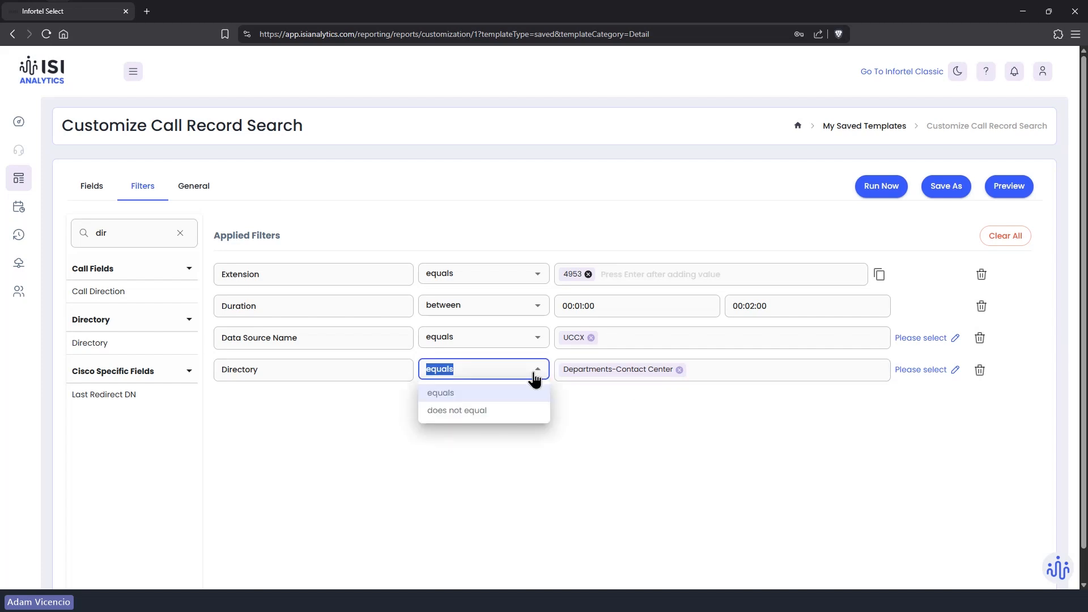
pyautogui.click(658, 416)
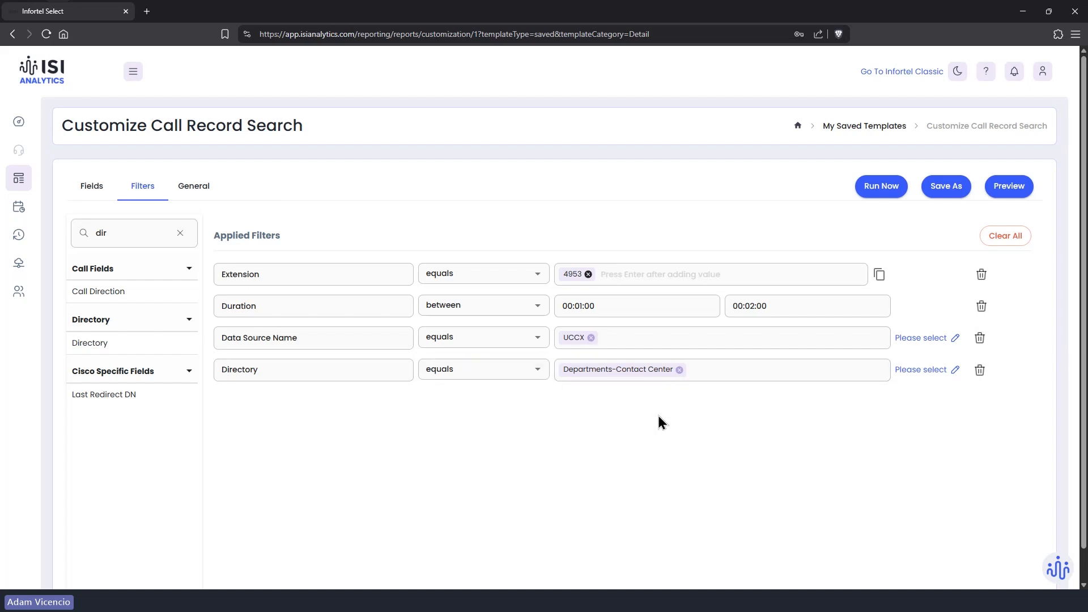
pyautogui.click(878, 193)
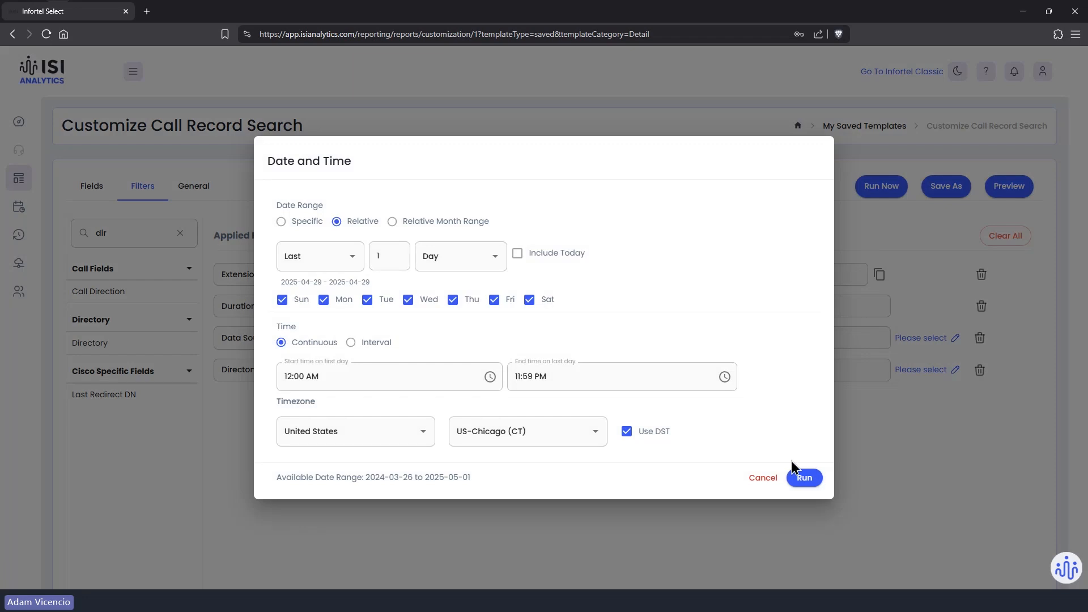
# Step: Run the report for the last day, 2025-04-29
pyautogui.click(799, 478)
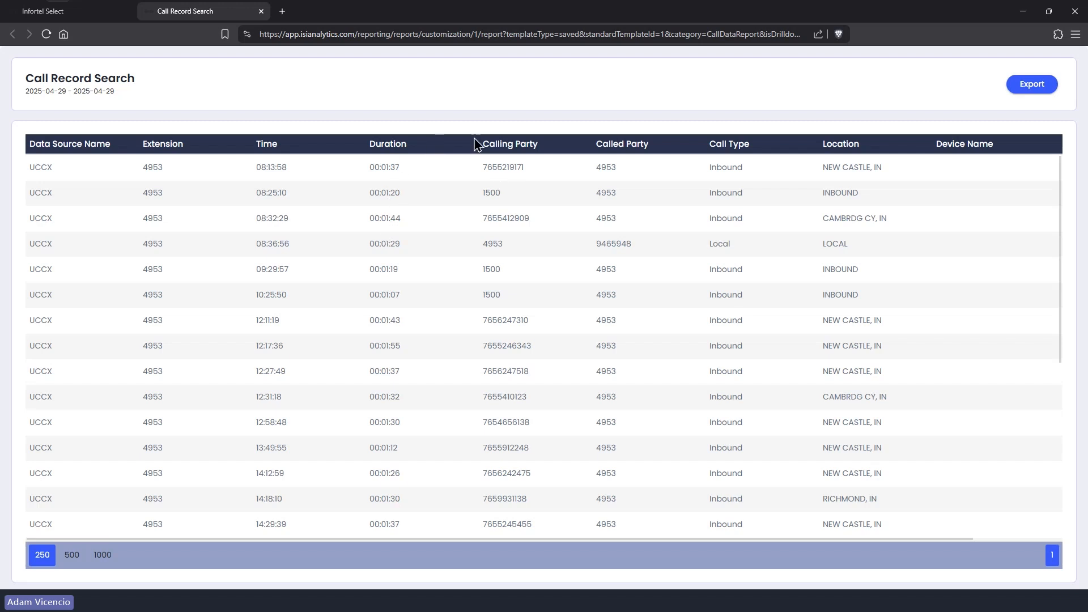
# Step: Close the Call Record Search results tab
pyautogui.click(261, 11)
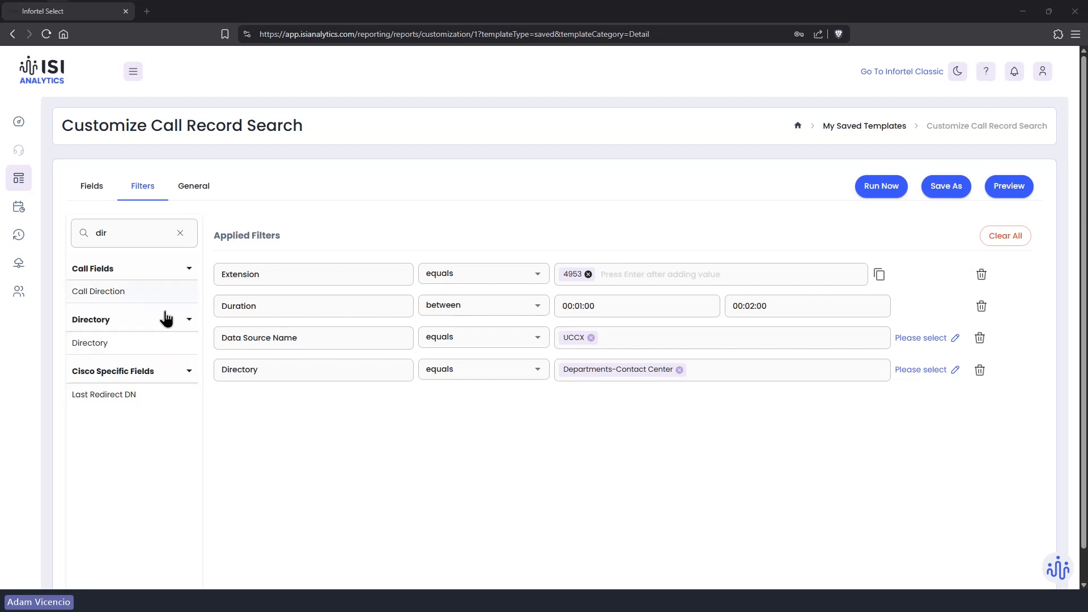
# Step: Clear the field search to list all fields, then open Infortel Classic in a new tab
pyautogui.click(180, 233)
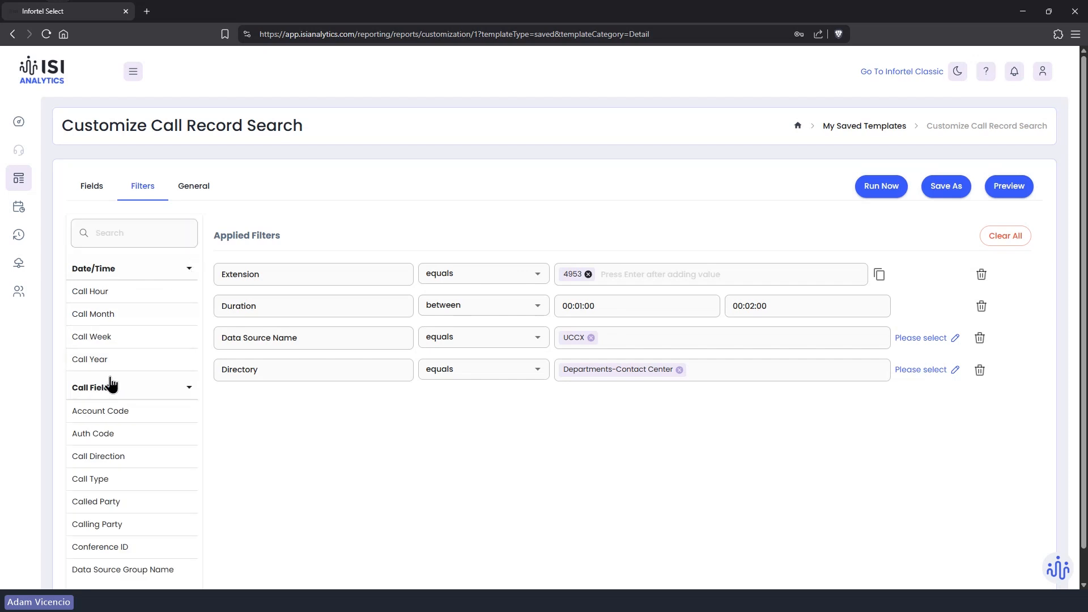
pyautogui.scroll(-2, 134, 383)
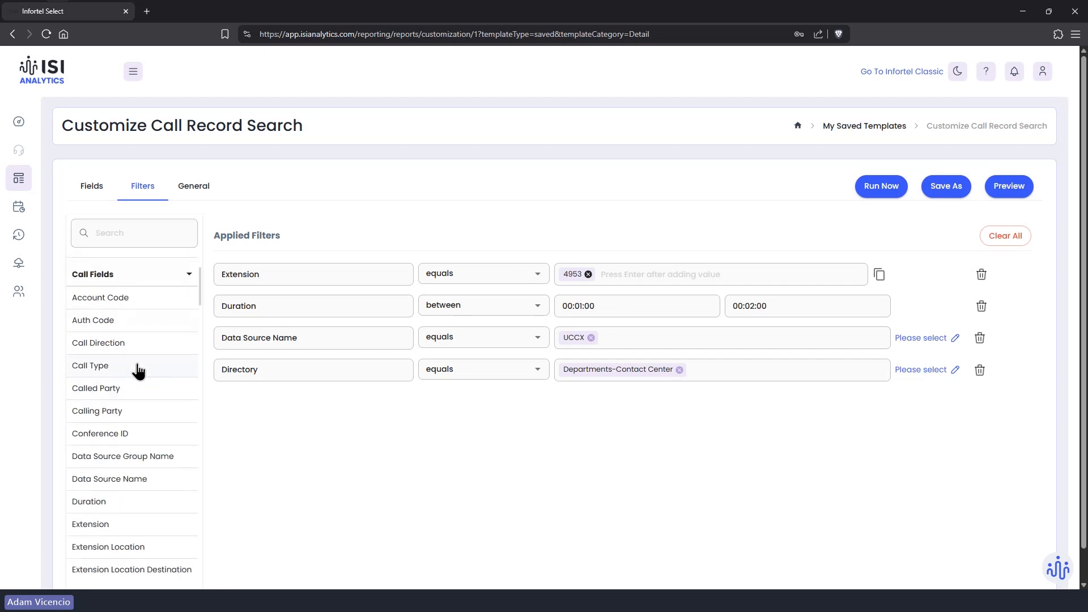
pyautogui.scroll(-2, 137, 372)
pyautogui.scroll(4, 139, 369)
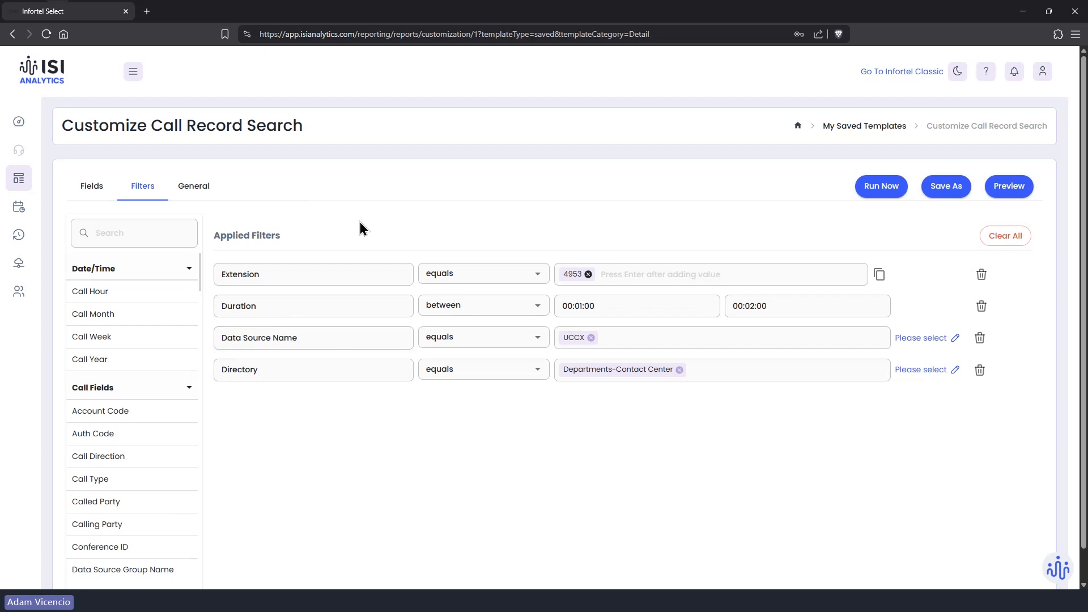
pyautogui.click(900, 72)
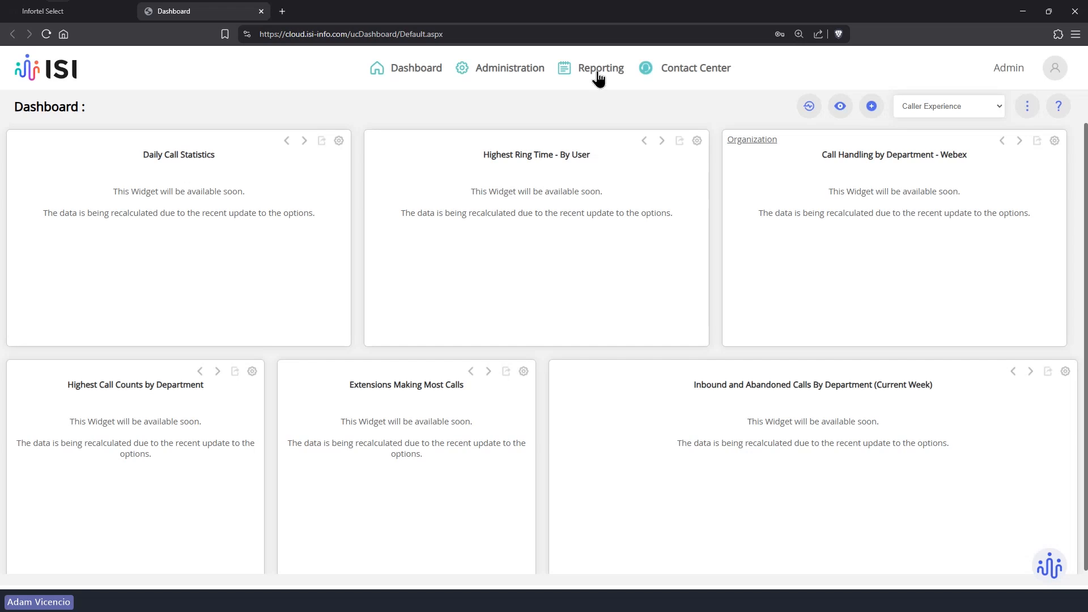
# Step: Create a new Call Detail Record Search report from its template under Reporting > Reports
pyautogui.click(598, 76)
pyautogui.click(591, 149)
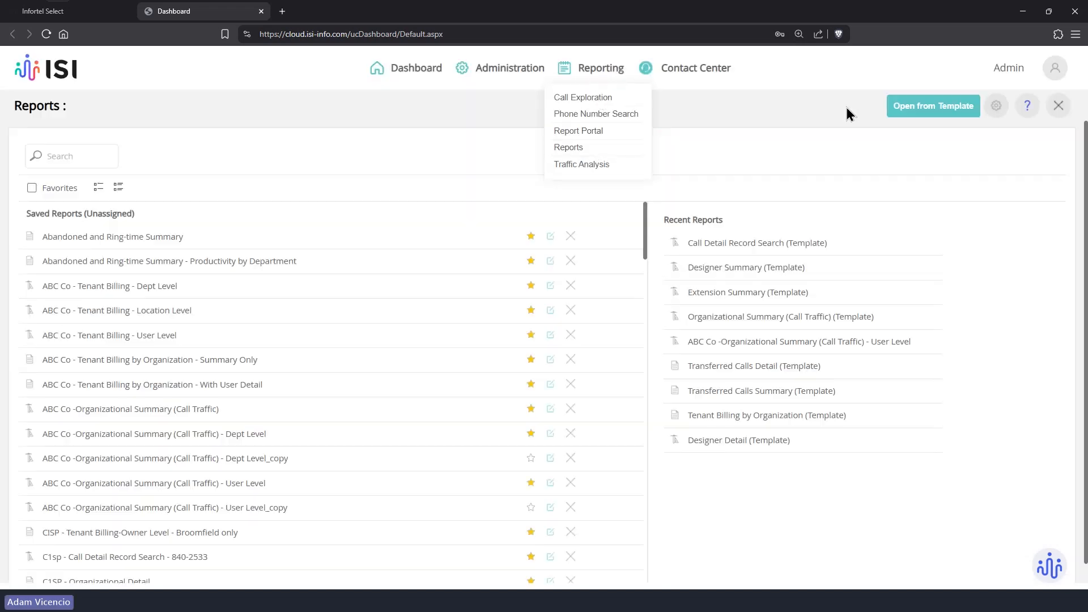
pyautogui.click(896, 105)
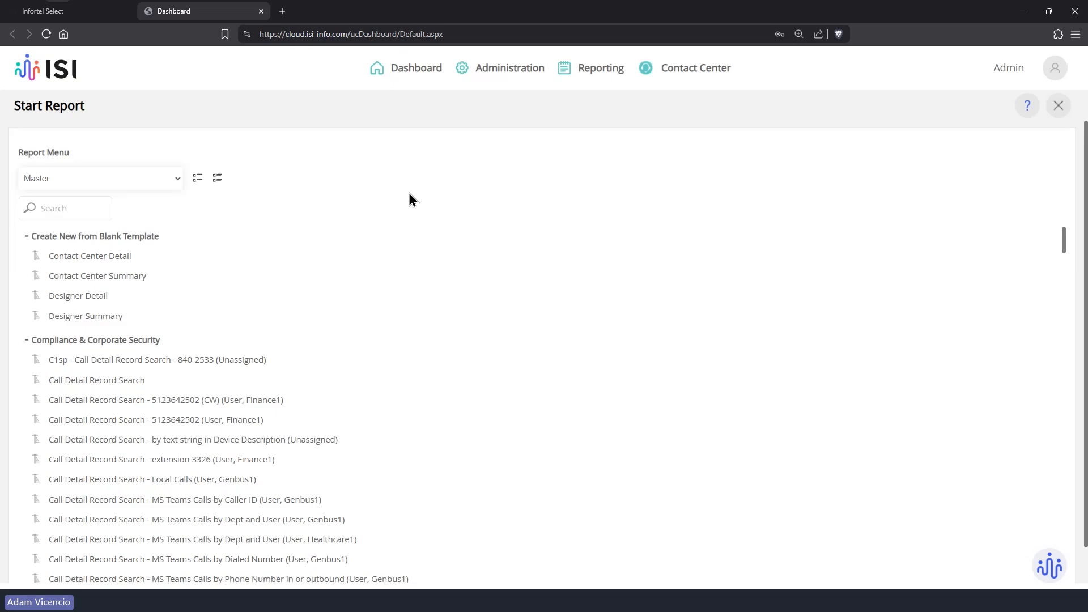
pyautogui.click(85, 382)
pyautogui.click(539, 363)
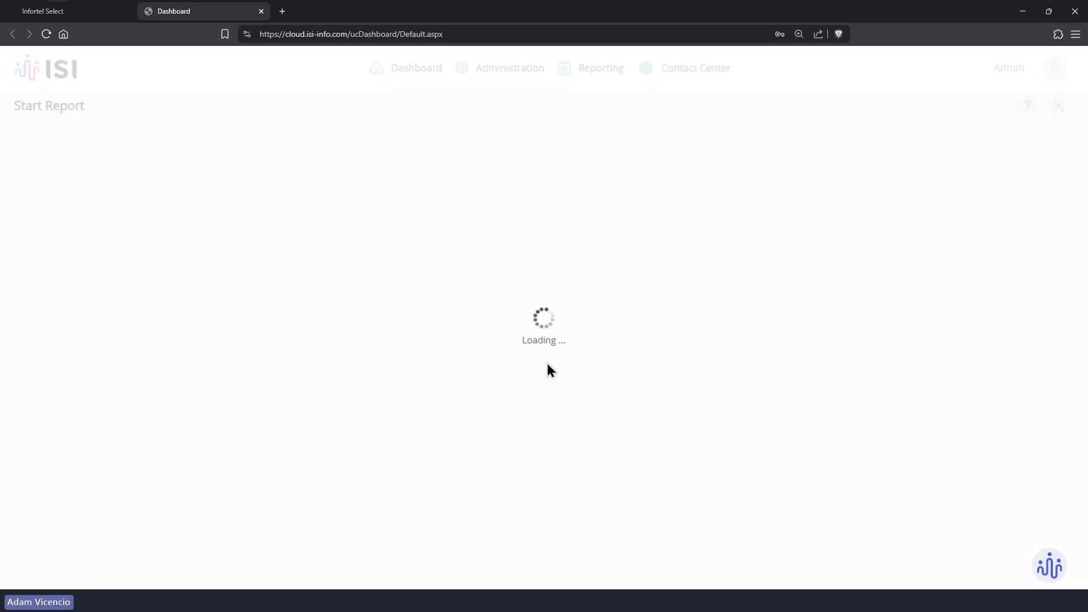
pyautogui.moveTo(58, 3)
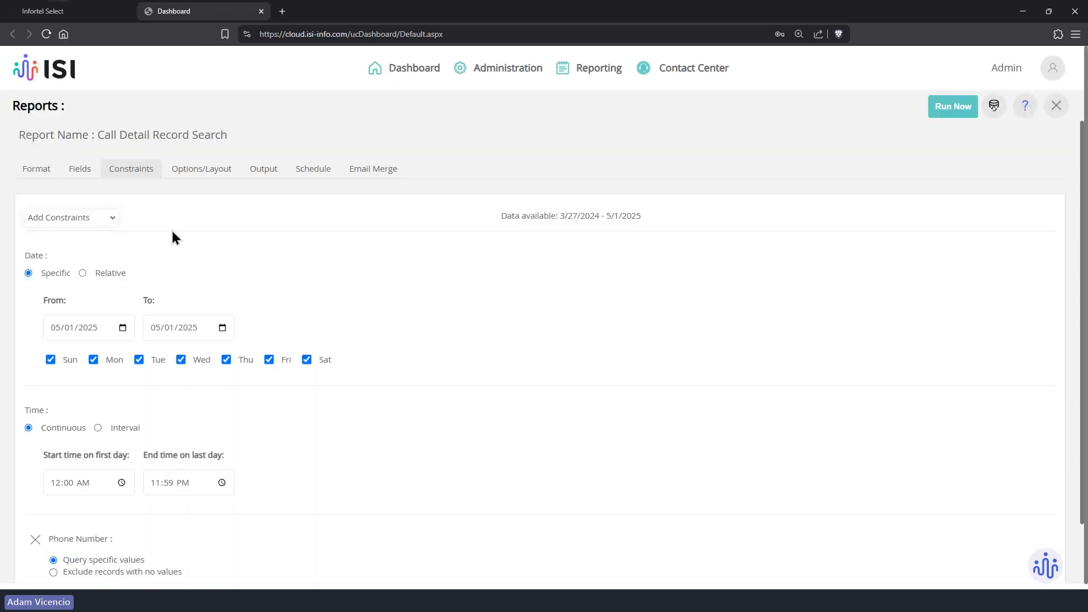
# Step: Add an Extension constraint in Infortel Classic and view its comparison options
pyautogui.scroll(-1, 111, 240)
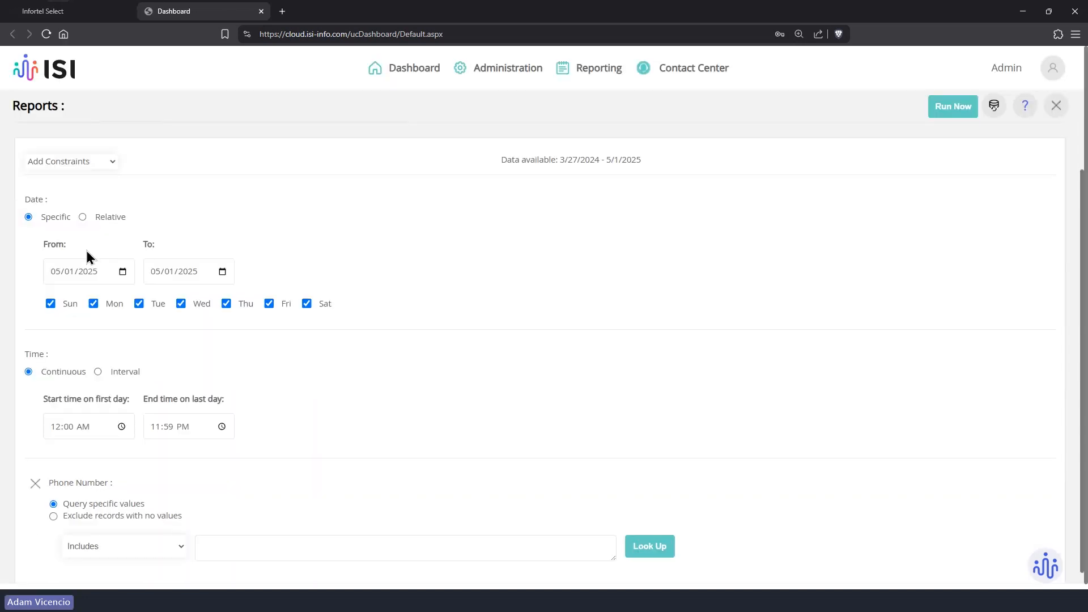
pyautogui.click(113, 163)
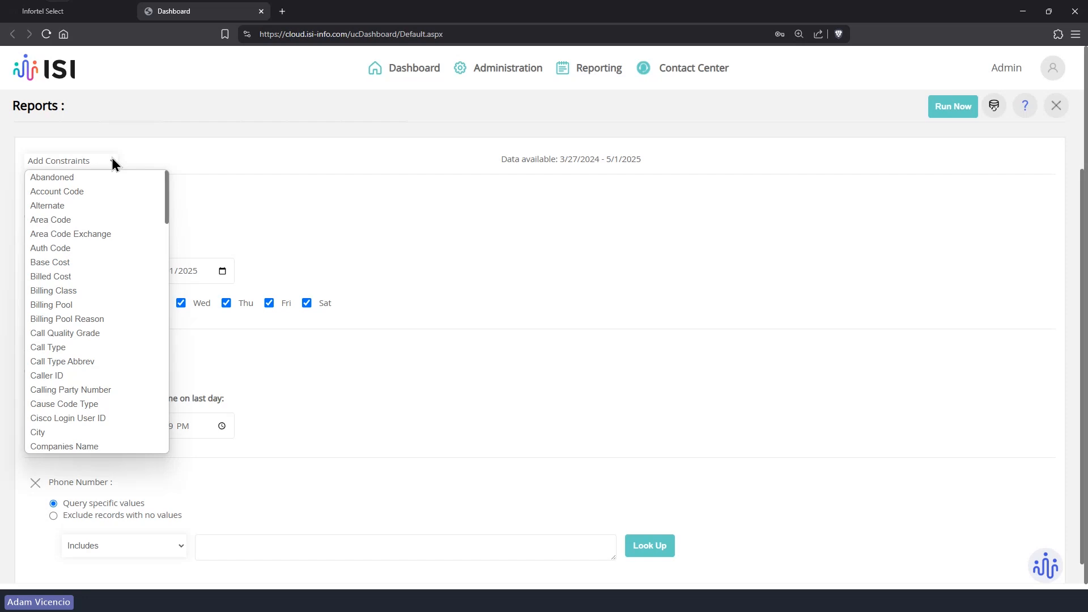
pyautogui.click(112, 161)
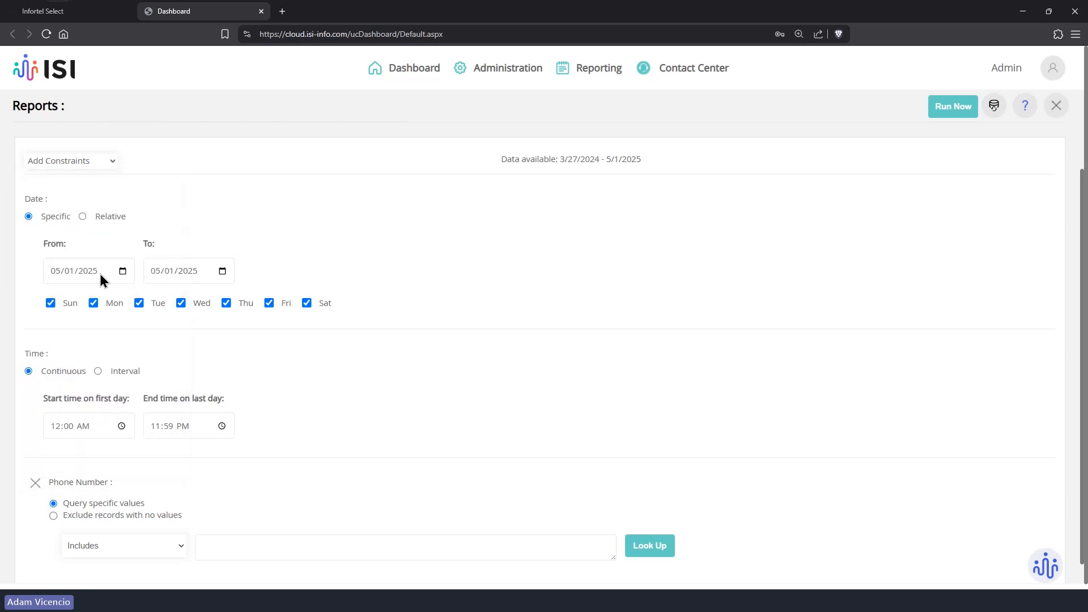
pyautogui.click(108, 161)
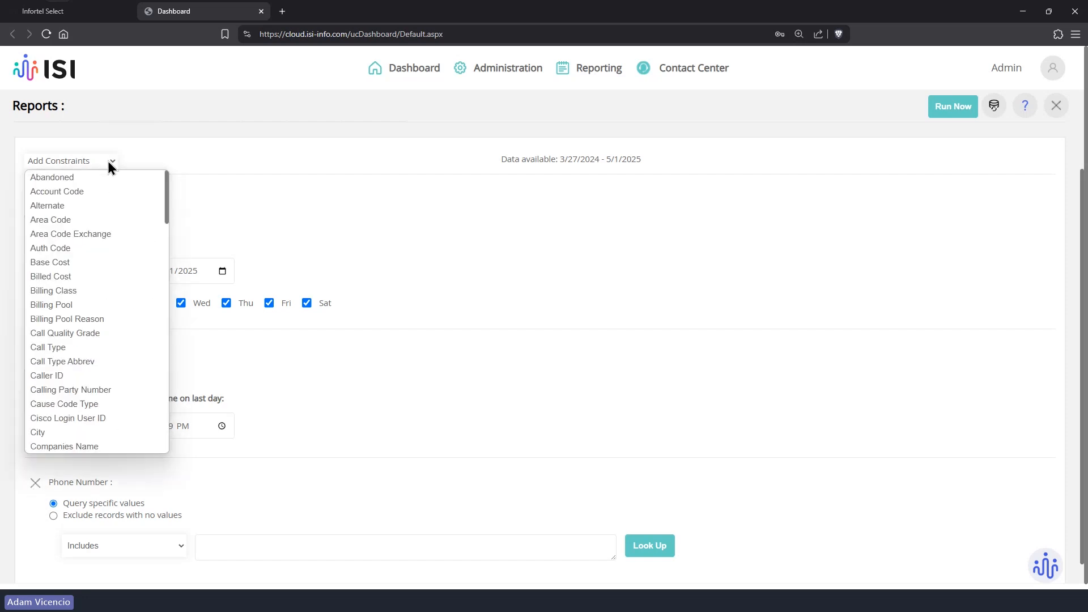
pyautogui.scroll(-8, 88, 334)
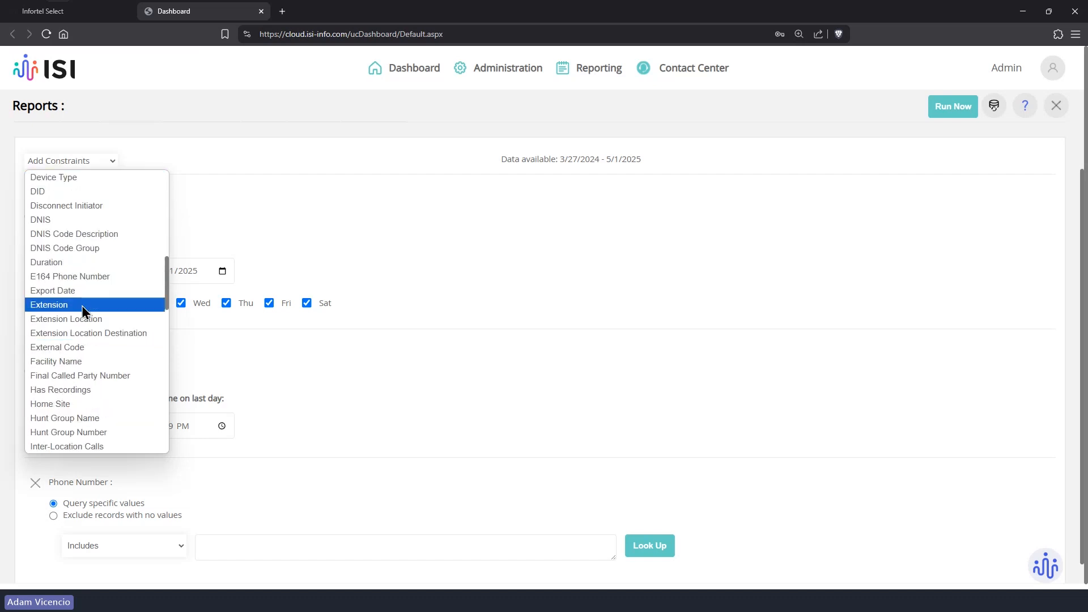
pyautogui.click(83, 309)
pyautogui.scroll(-3, 209, 470)
pyautogui.click(165, 524)
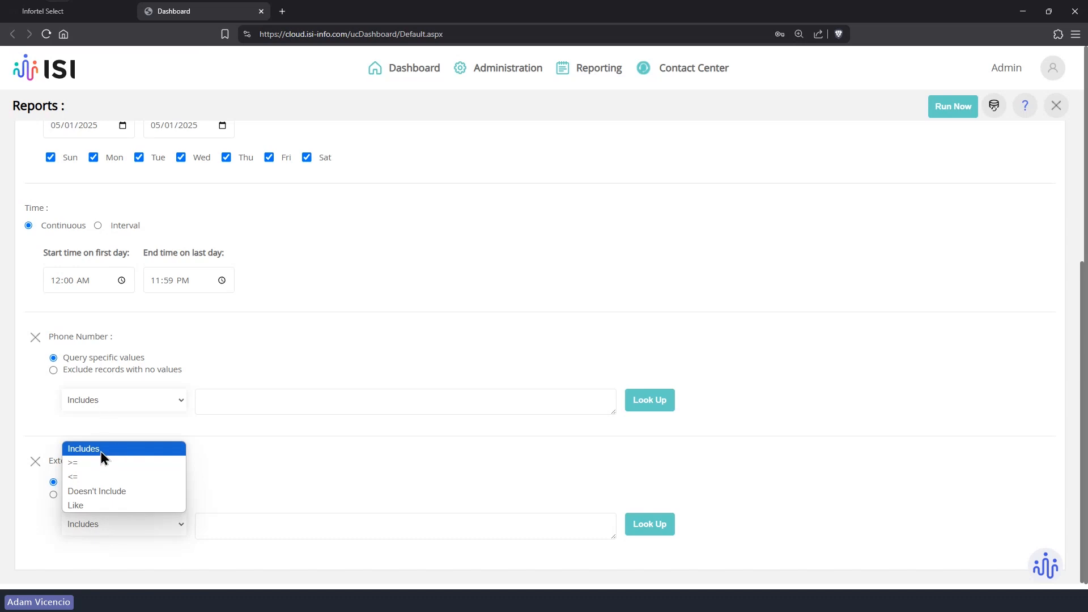
# Step: Compare with the Extension filter's operator choices in Infortel Select, changing nothing
pyautogui.click(48, 11)
pyautogui.click(508, 273)
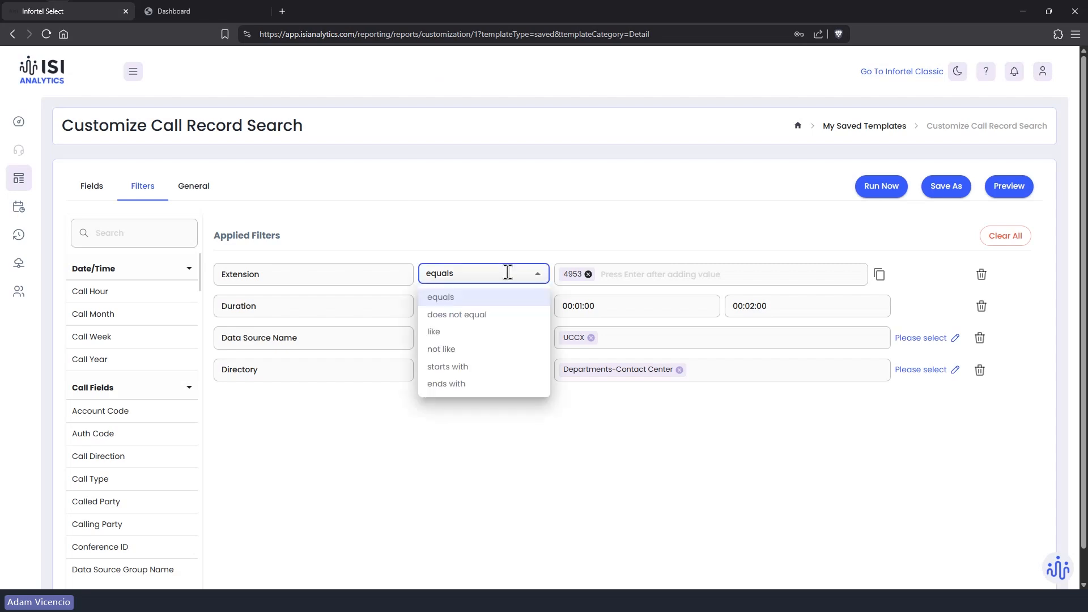
pyautogui.click(443, 204)
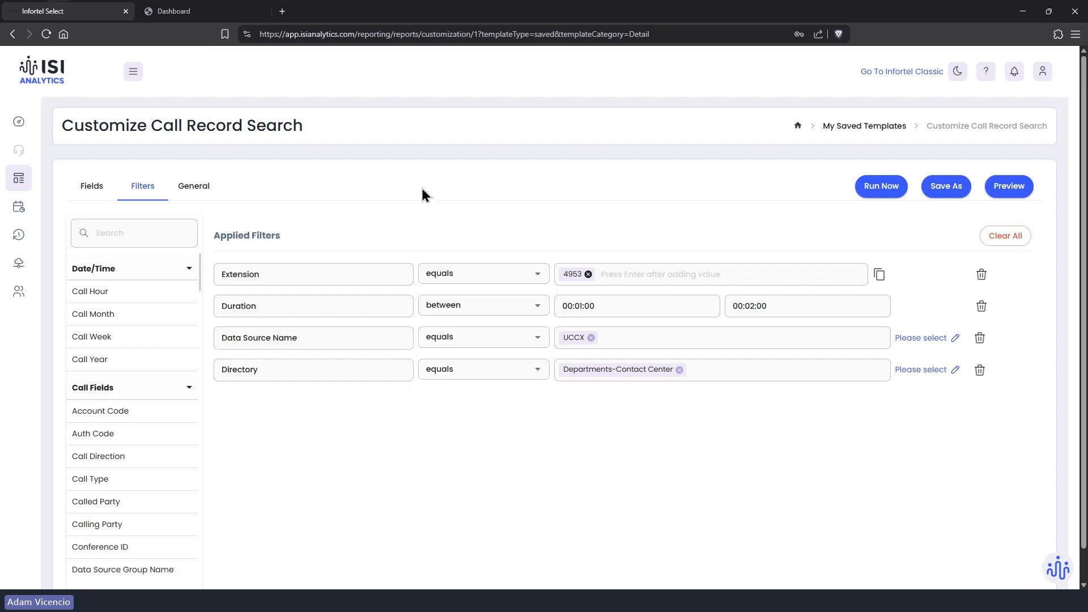
pyautogui.click(170, 11)
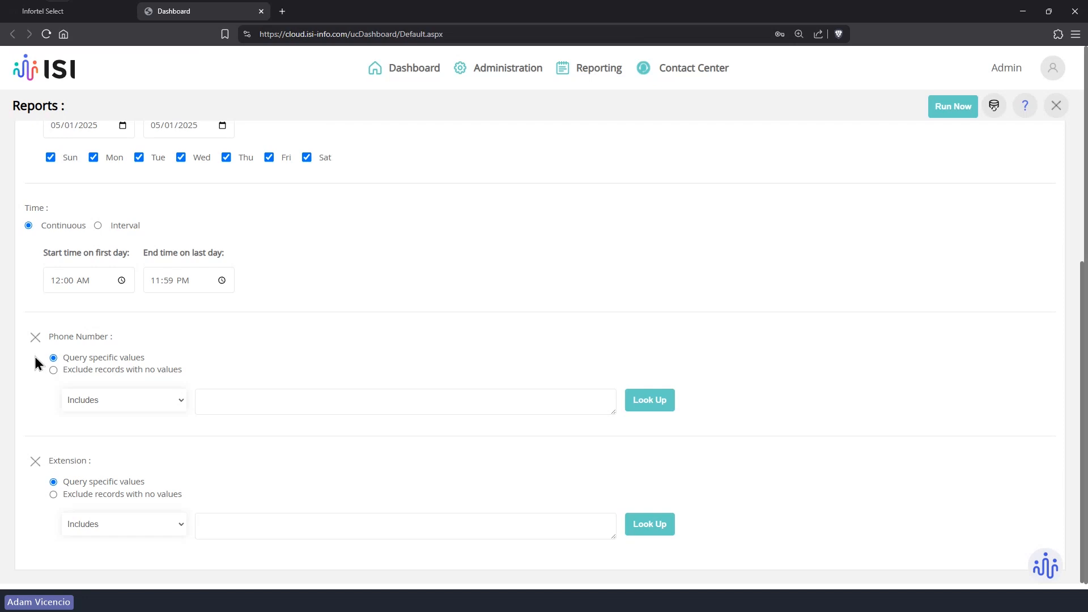
# Step: Remove the Phone Number and Extension constraints, leaving only date and time constraints
pyautogui.click(35, 338)
pyautogui.click(144, 523)
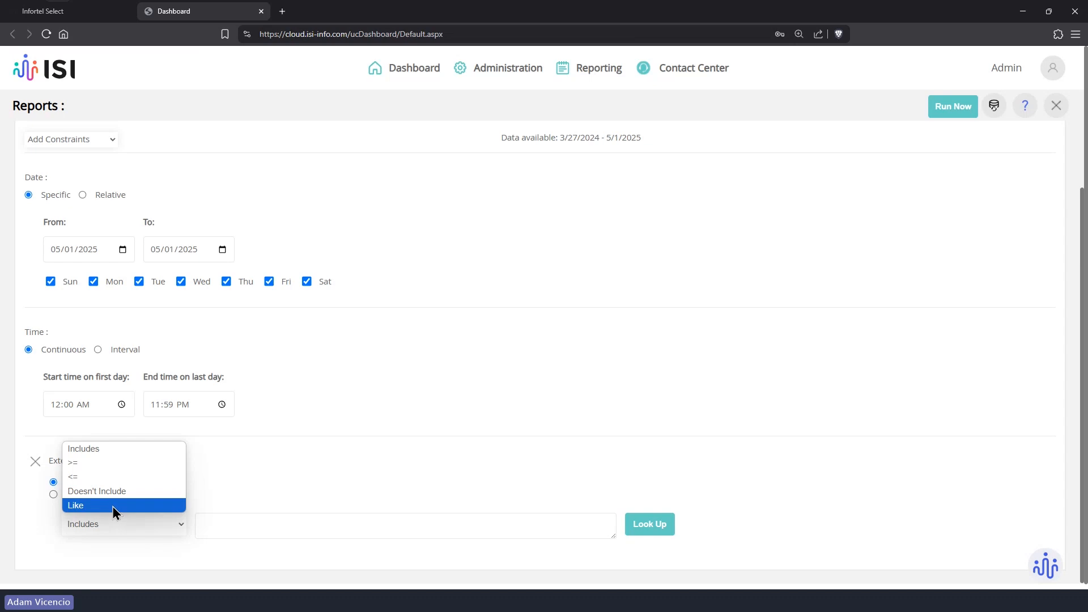
pyautogui.click(399, 412)
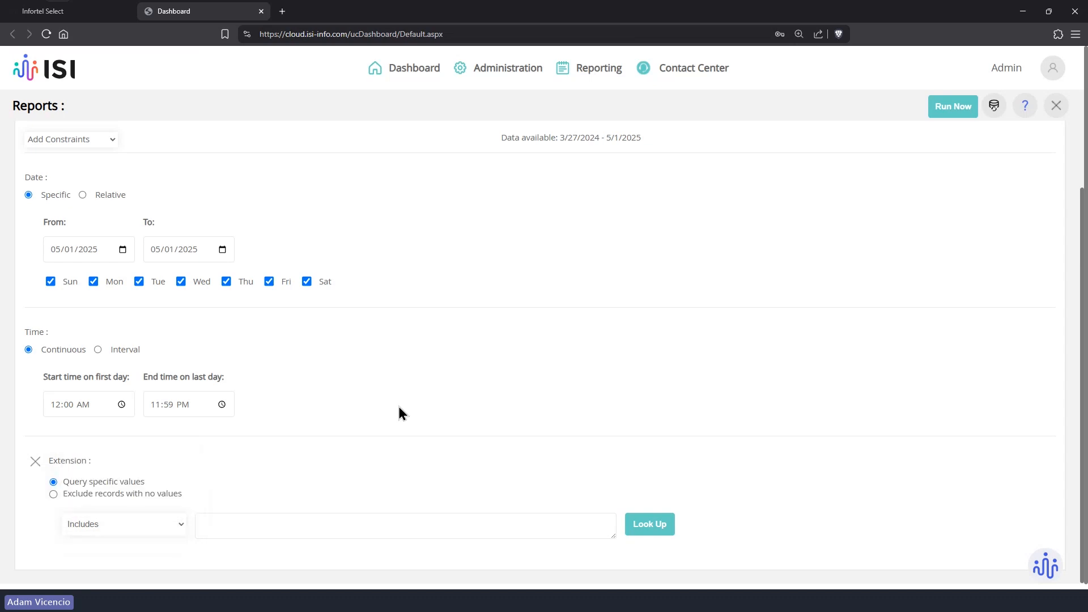
pyautogui.click(34, 462)
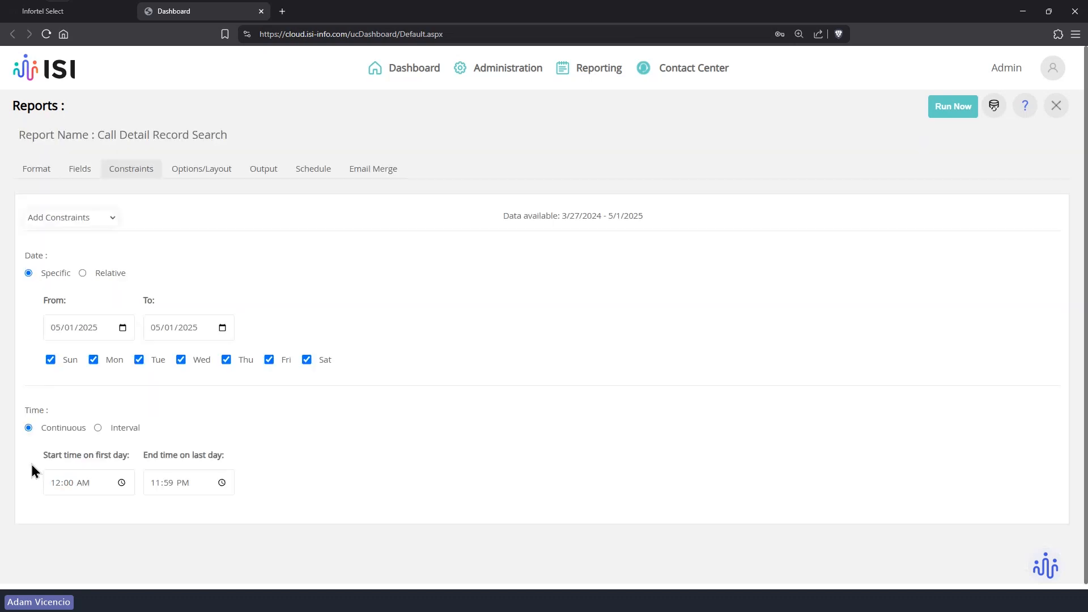
pyautogui.click(82, 16)
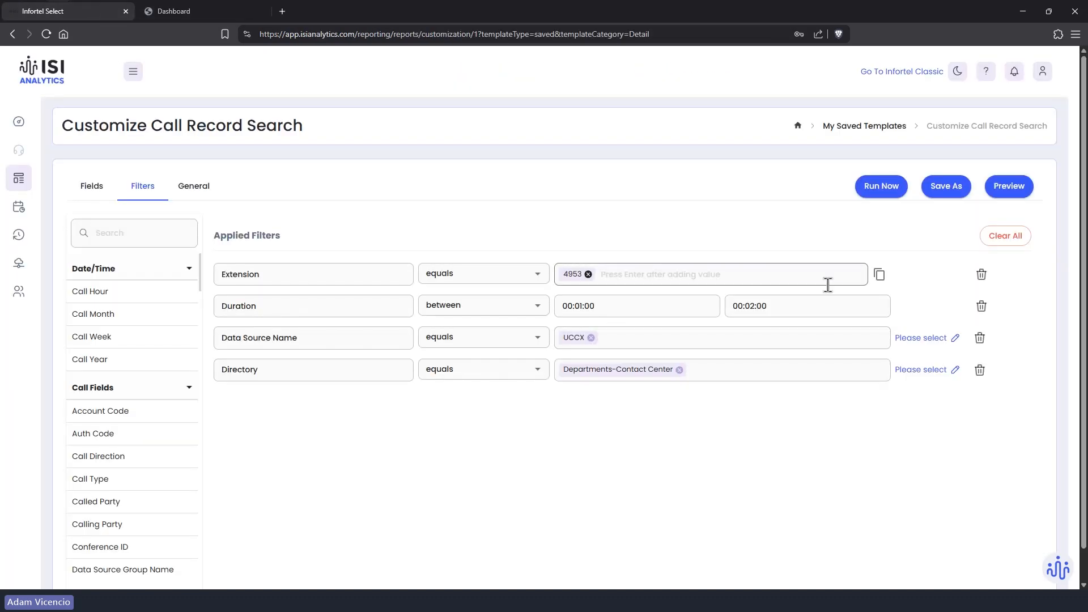
# Step: Delete the Extension, Duration, Data Source Name and Directory filters, leaving no filters
pyautogui.click(981, 276)
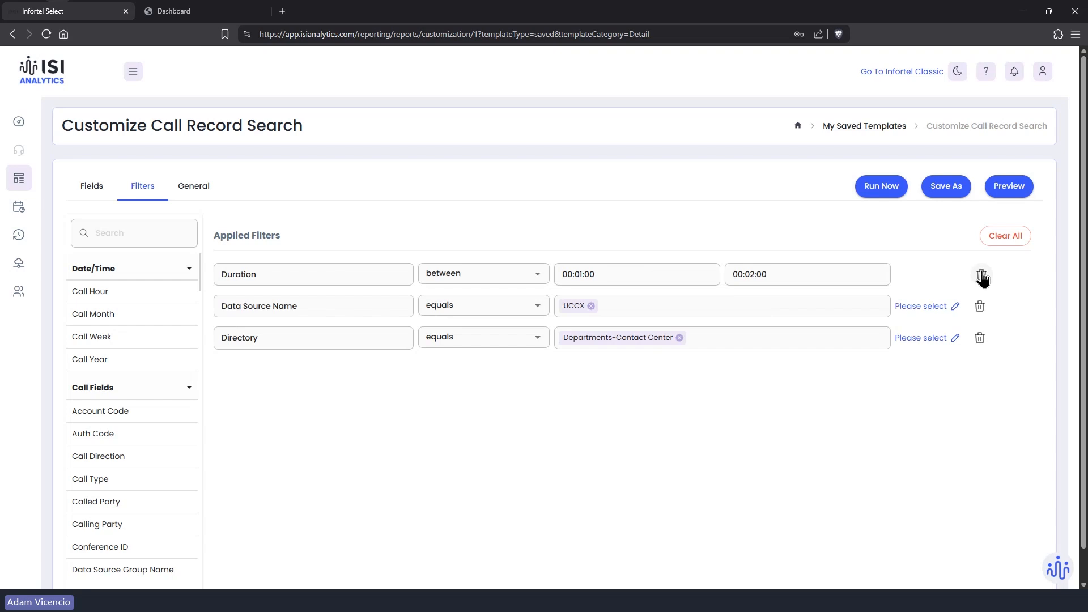
pyautogui.click(981, 276)
pyautogui.click(982, 276)
pyautogui.click(981, 276)
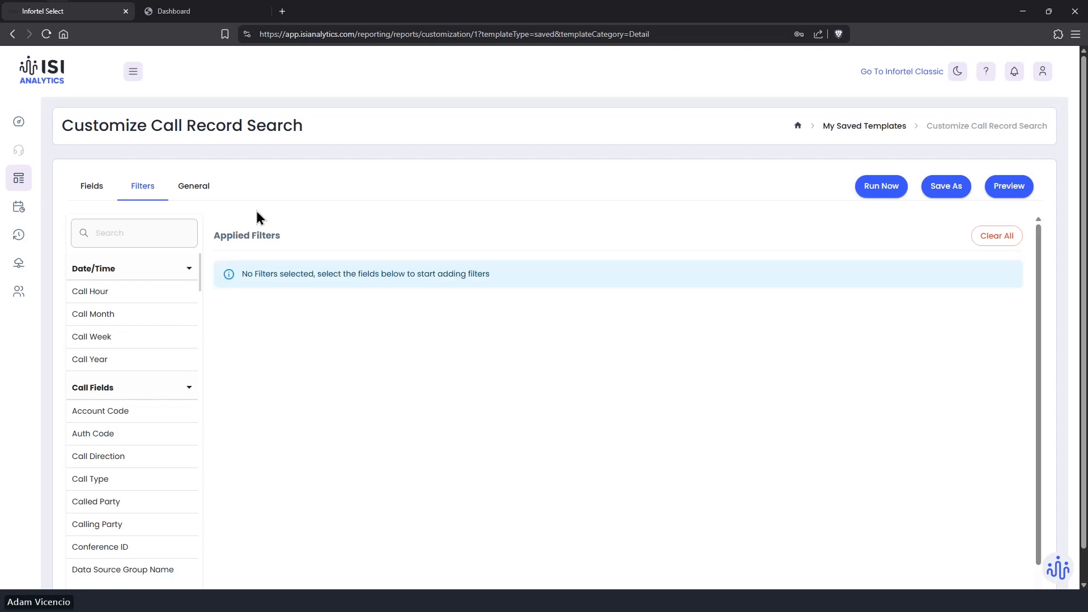
# Step: Search 'phon', add a Phone Number filter and switch its operator from equals to like
pyautogui.click(129, 232)
pyautogui.write('phon')
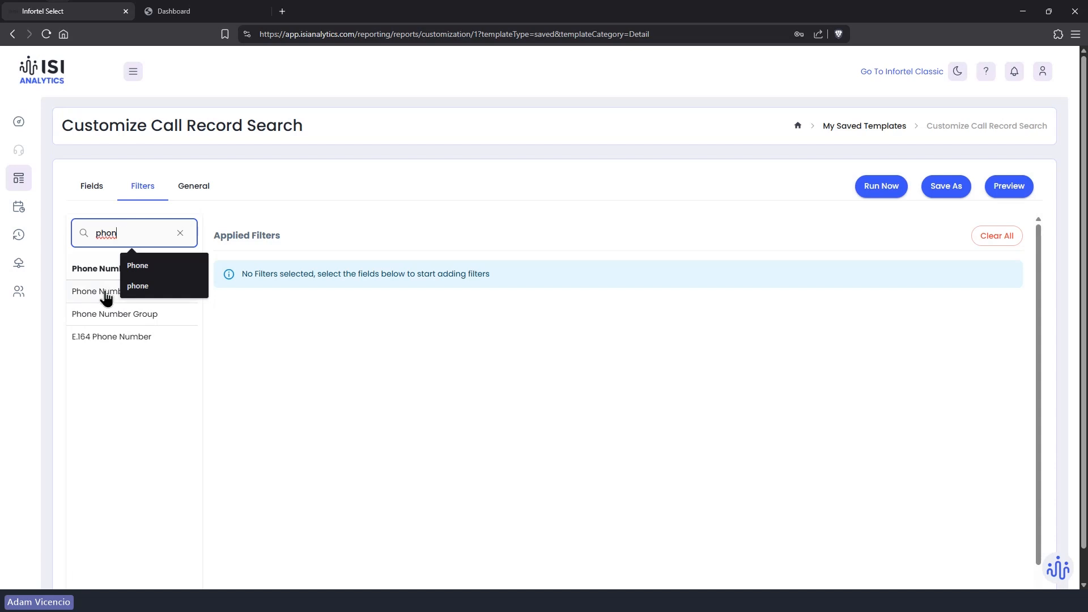
pyautogui.click(103, 293)
pyautogui.click(453, 274)
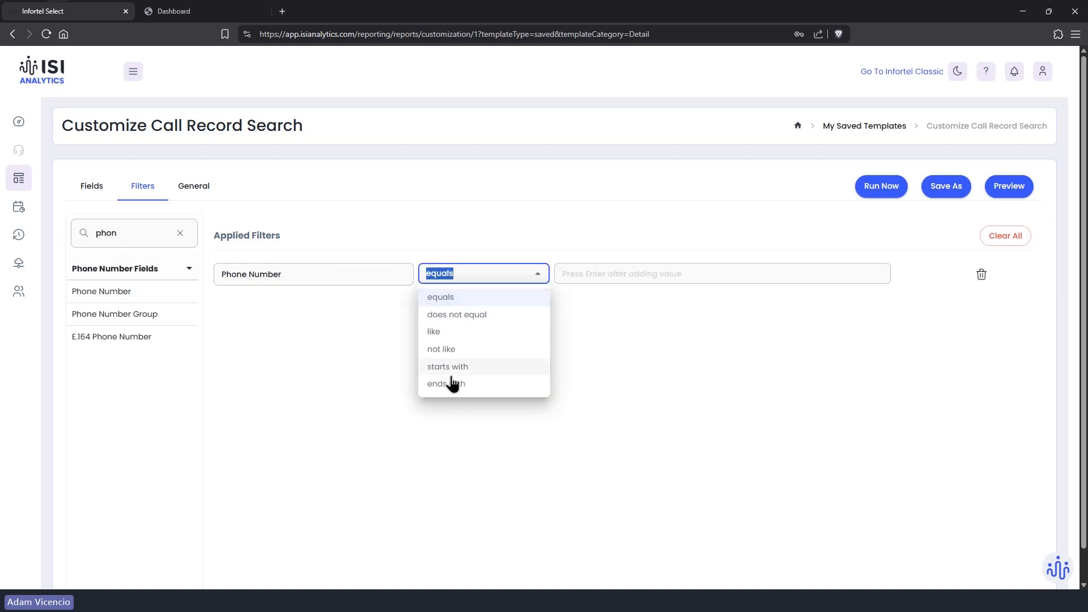
pyautogui.click(442, 336)
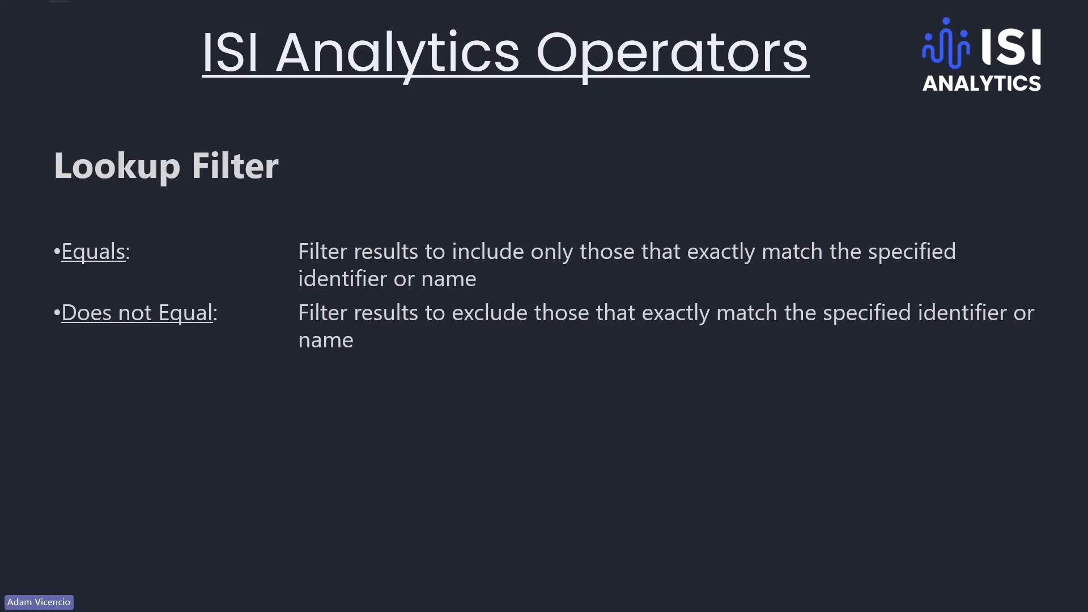
# Step: Advance to the 'Wildcard Usage with Like Operator' slide, then return to the report
pyautogui.press('Right')
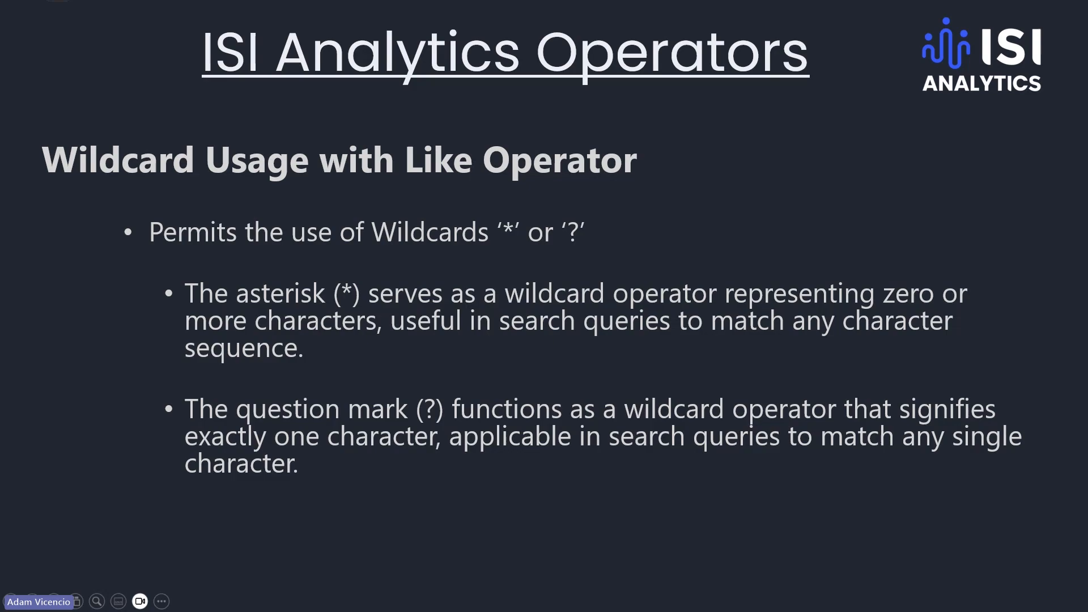
pyautogui.hotkey('alt', 'Tab')
# Step: Enter the full ten-digit calling number as the Phone Number like value and commit it
pyautogui.click(605, 267)
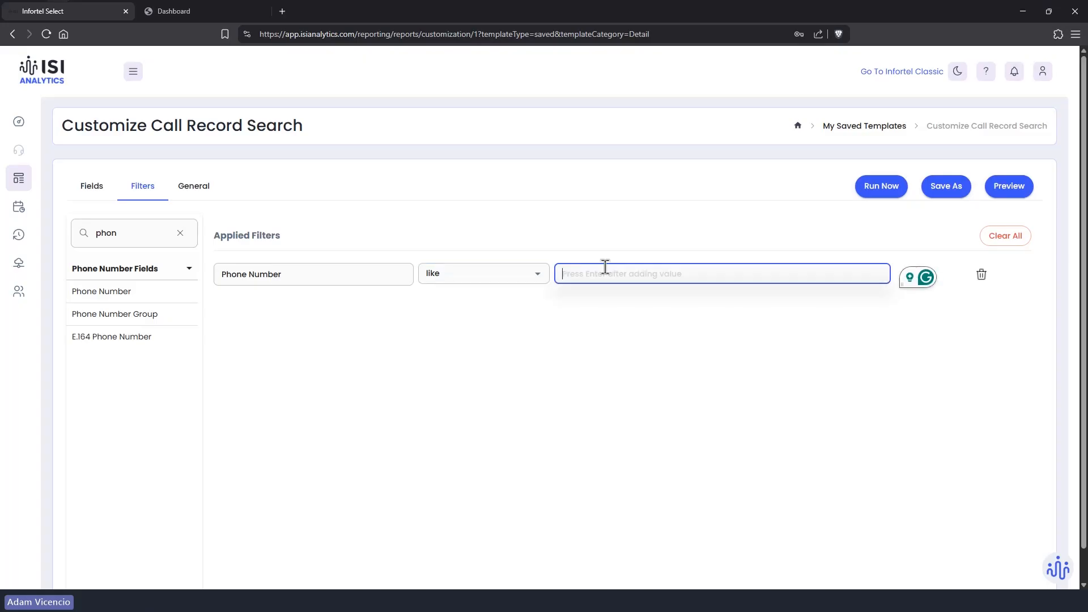
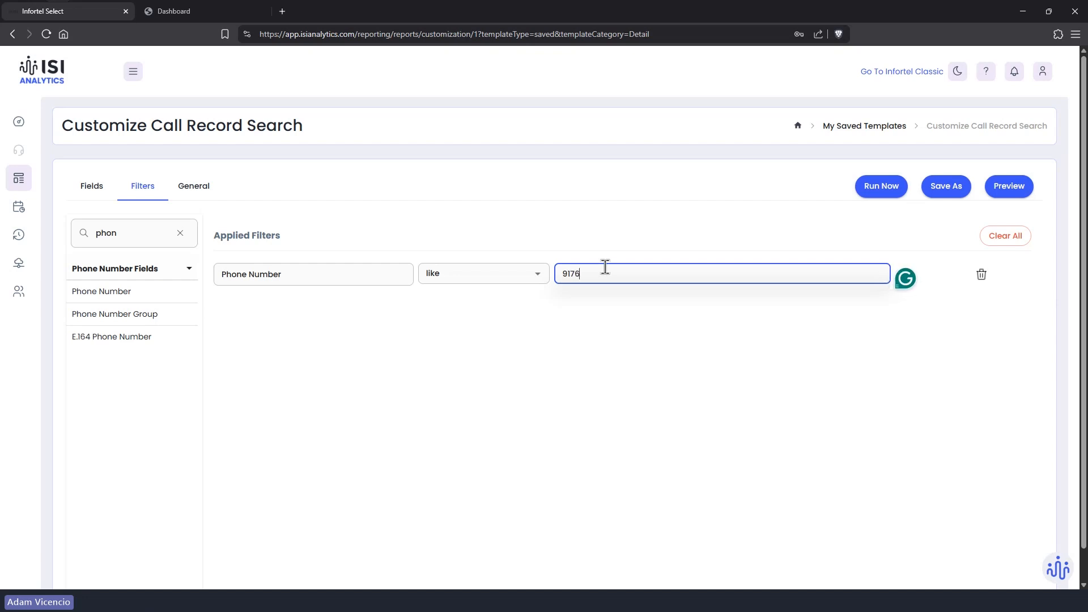
pyautogui.click(891, 184)
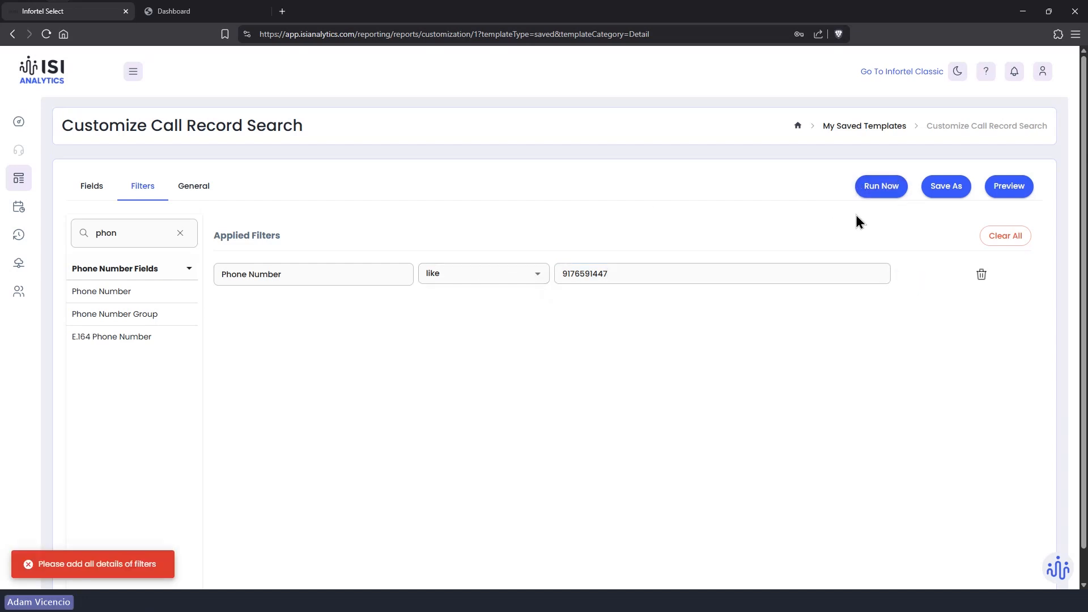
pyautogui.click(691, 270)
pyautogui.press('Return')
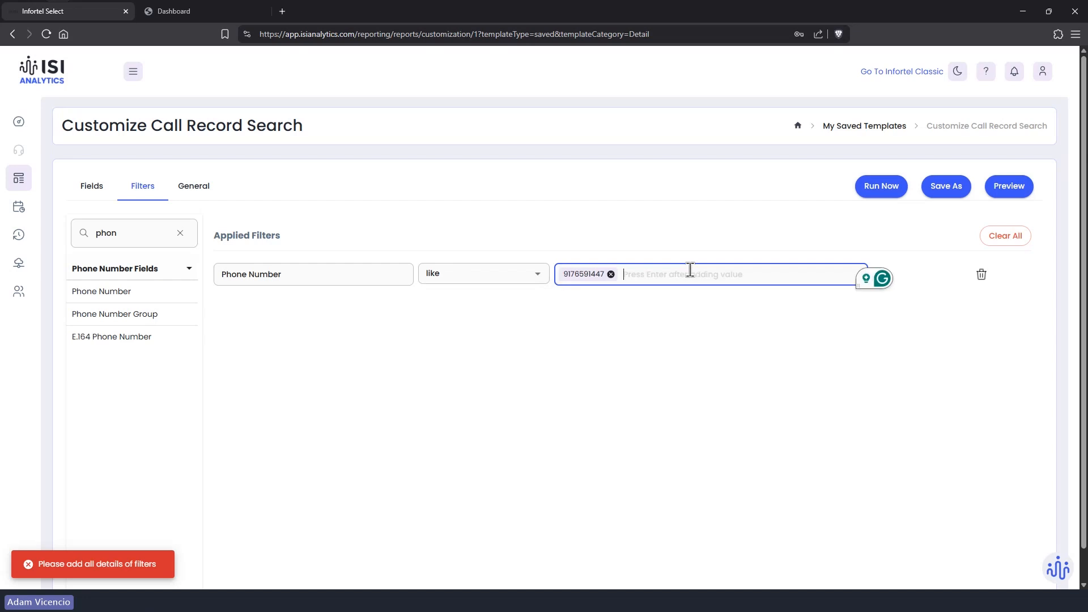
# Step: Run the report for the last day and view the five inbound calls from that number
pyautogui.click(880, 192)
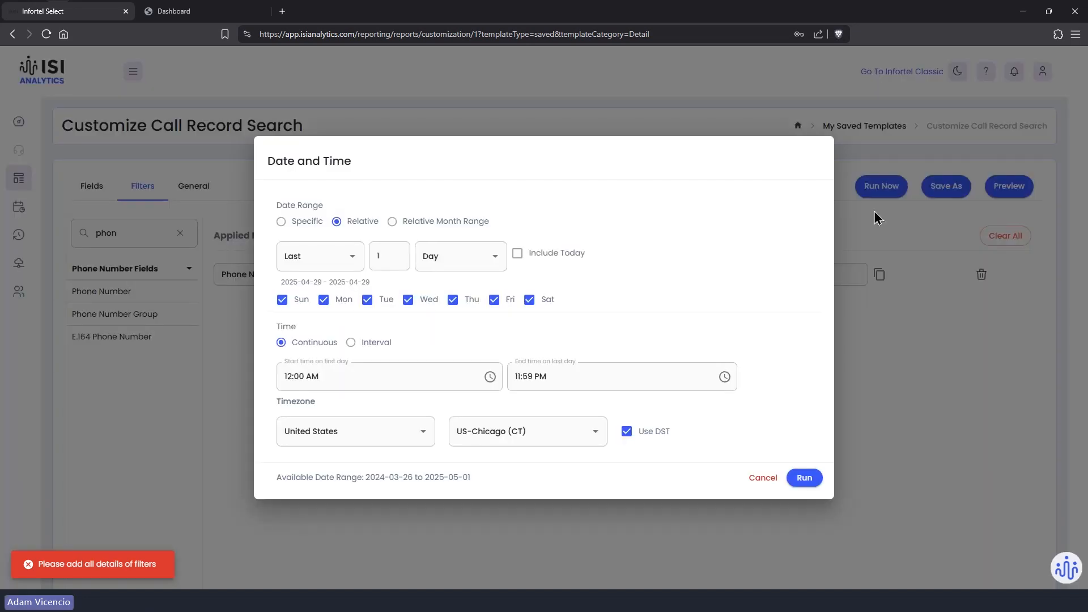
pyautogui.click(795, 478)
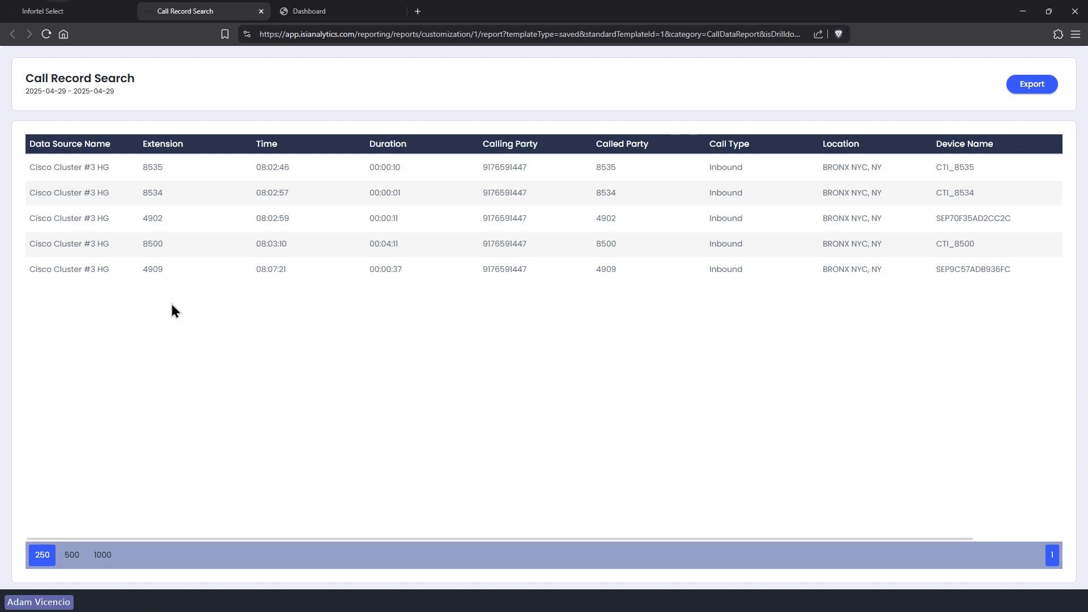
pyautogui.click(86, 21)
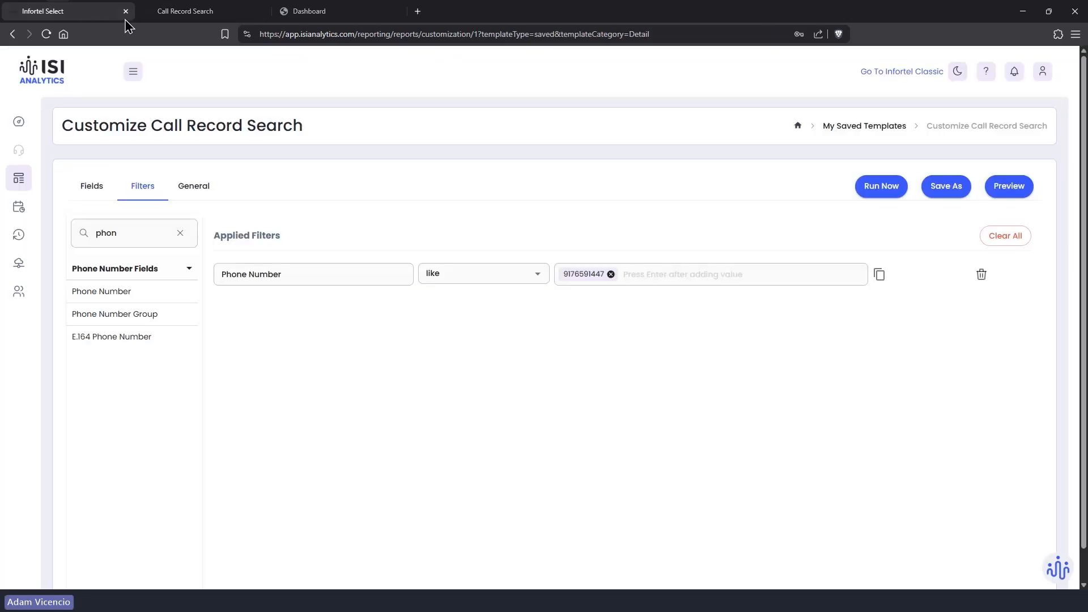
pyautogui.click(182, 17)
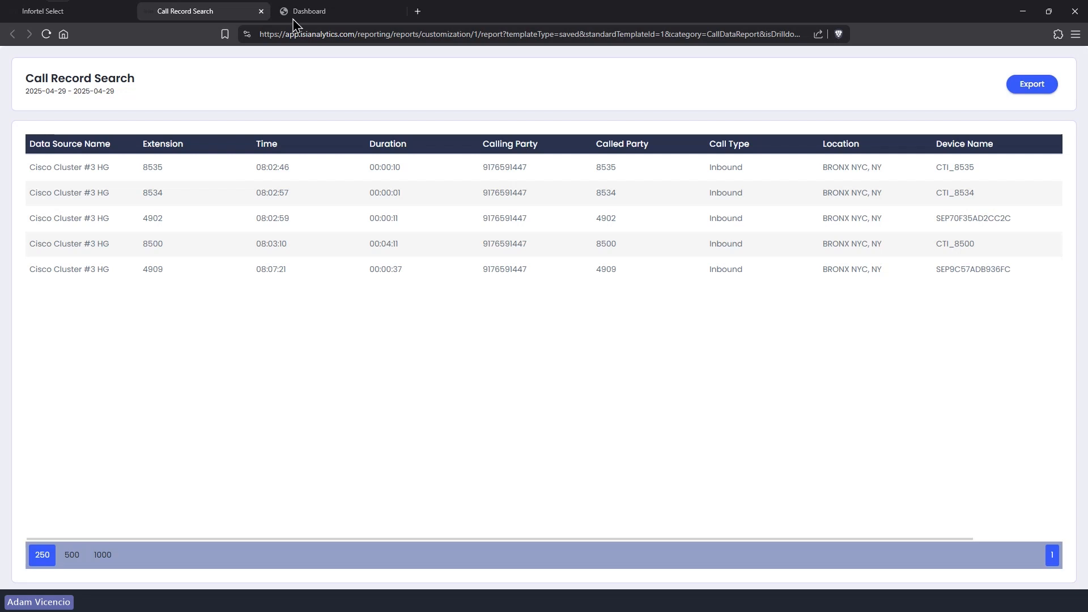
# Step: Replace the phone value with the number's first six digits followed by '????'
pyautogui.click(109, 13)
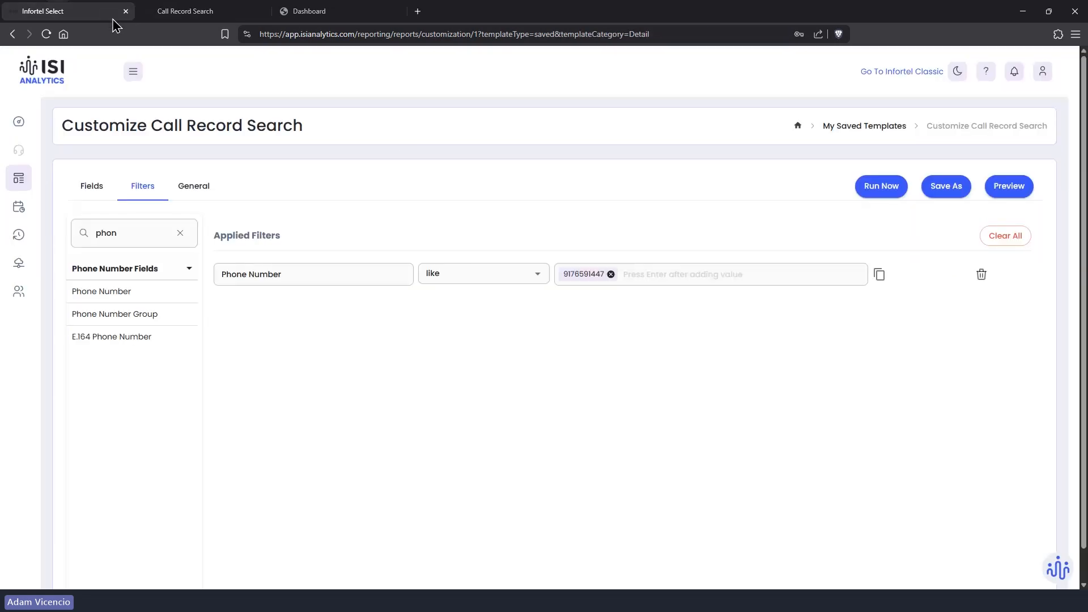
pyautogui.click(611, 275)
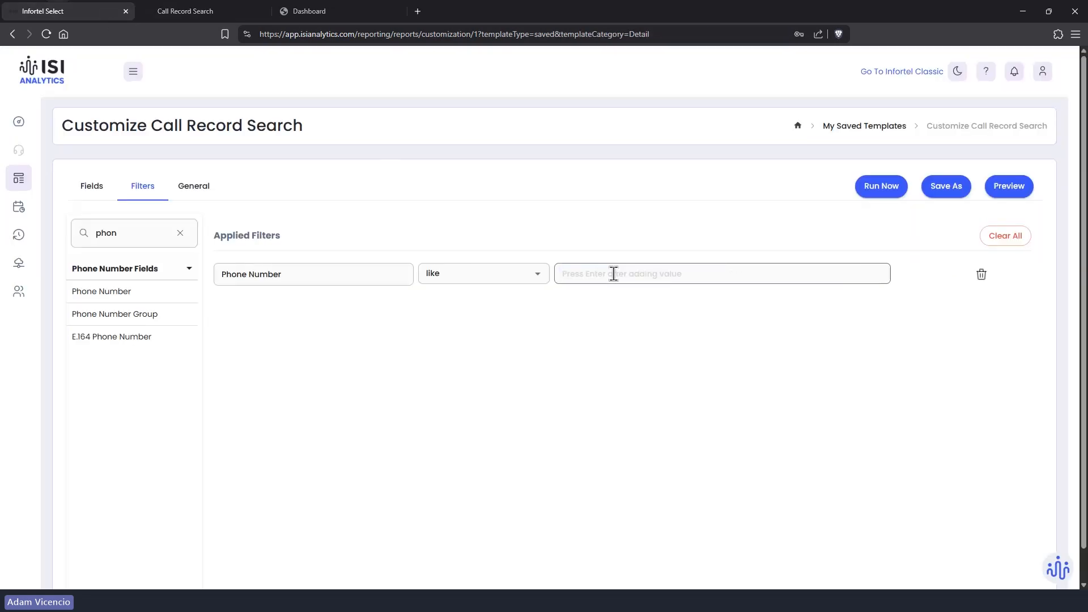
pyautogui.click(585, 272)
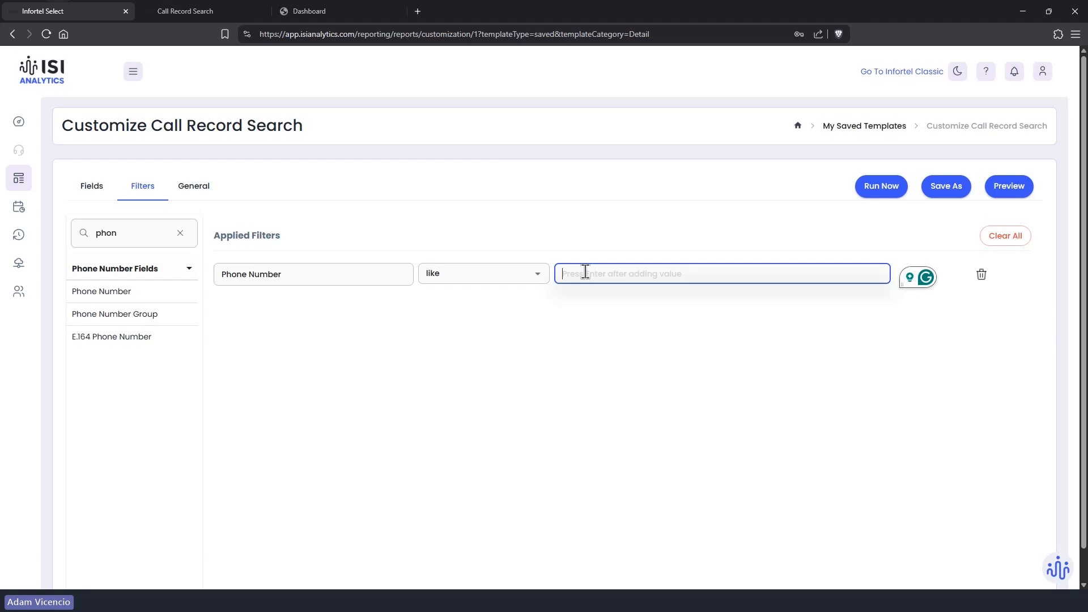
pyautogui.write('917')
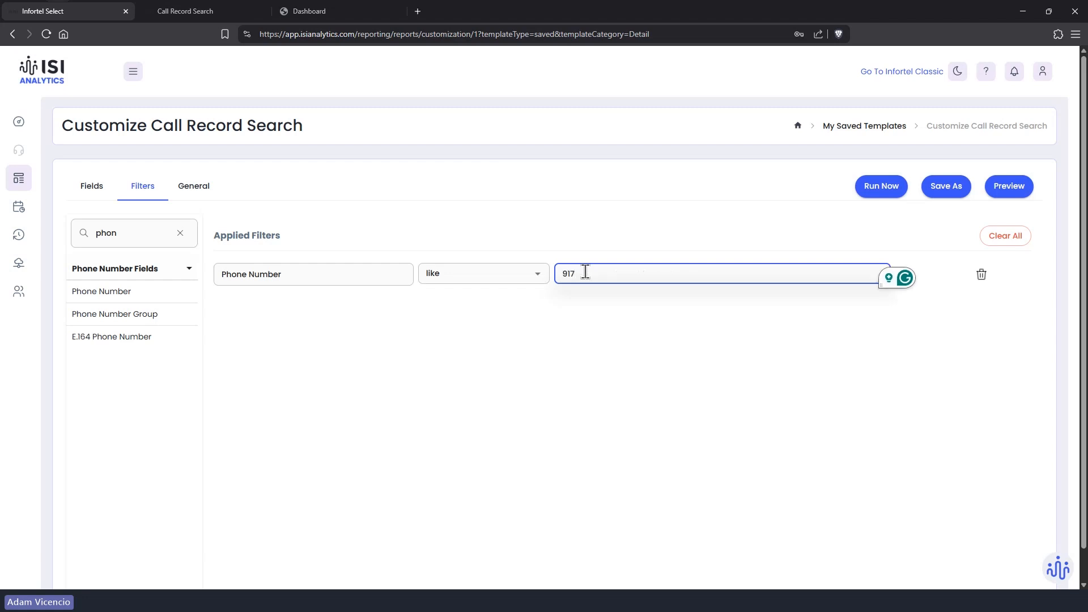
pyautogui.write('659????')
pyautogui.hotkey('shift', 'Left')
pyautogui.hotkey('shift', 'Left')
pyautogui.hotkey('shift', 'Left')
pyautogui.hotkey('shift', 'Left')
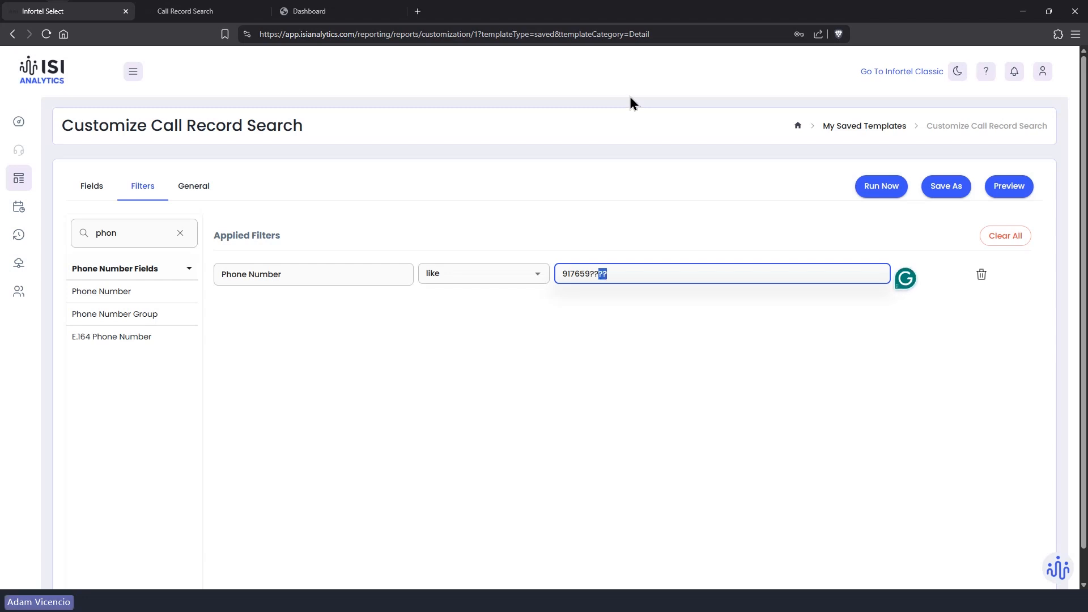
pyautogui.press('Left')
pyautogui.press('Left')
pyautogui.press('Left')
pyautogui.press('Left')
pyautogui.press('Left')
pyautogui.hotkey('shift', 'Right')
pyautogui.hotkey('shift', 'Right')
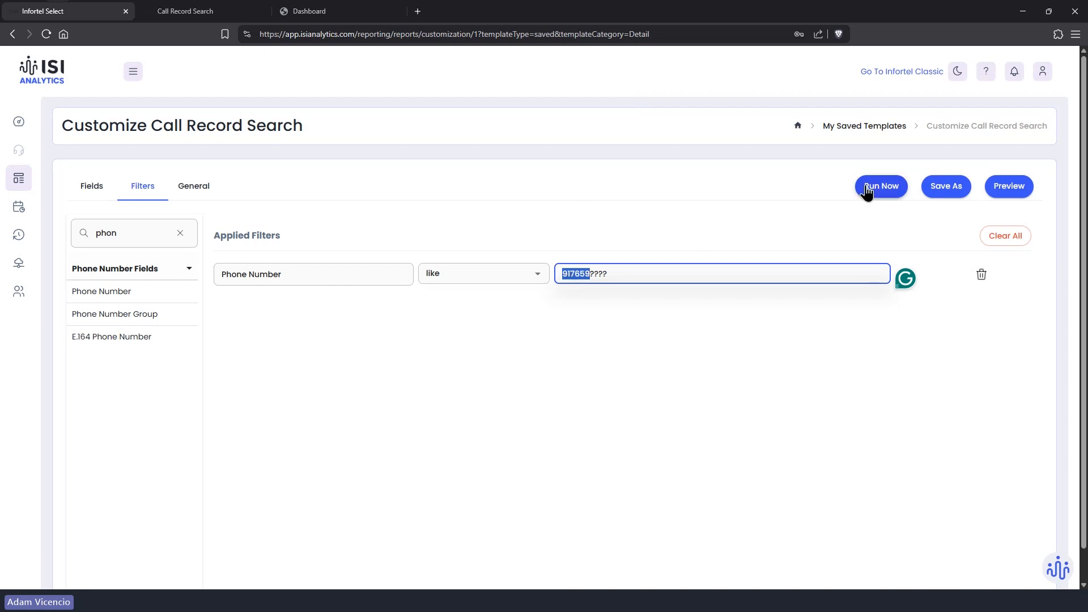
pyautogui.click(596, 274)
pyautogui.moveTo(590, 274); pyautogui.dragTo(611, 274)
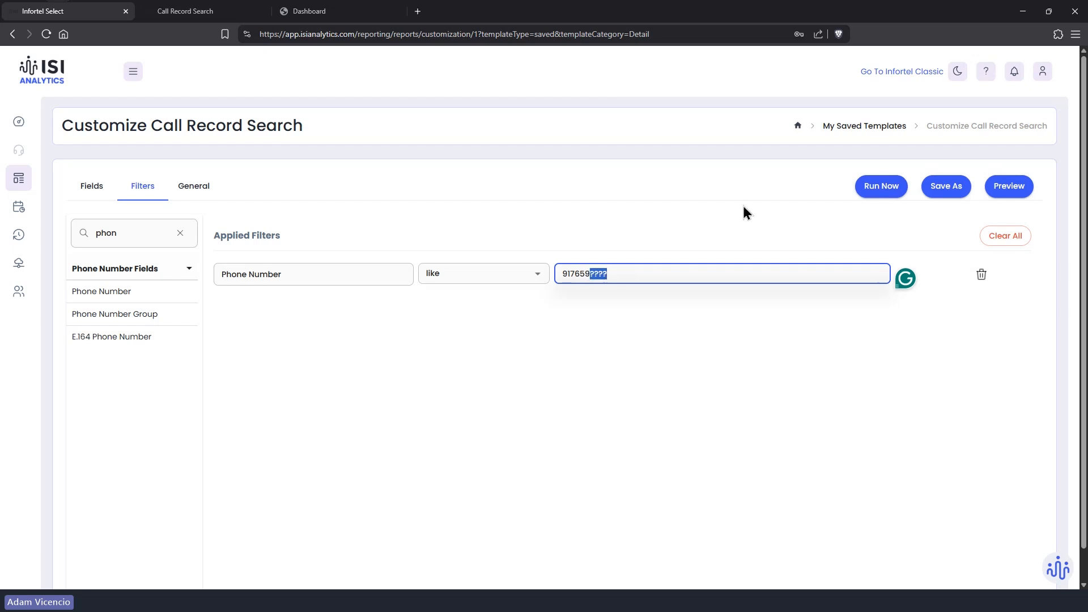
# Step: Commit the '????' wildcard pattern as the filter value and start the report run
pyautogui.click(885, 191)
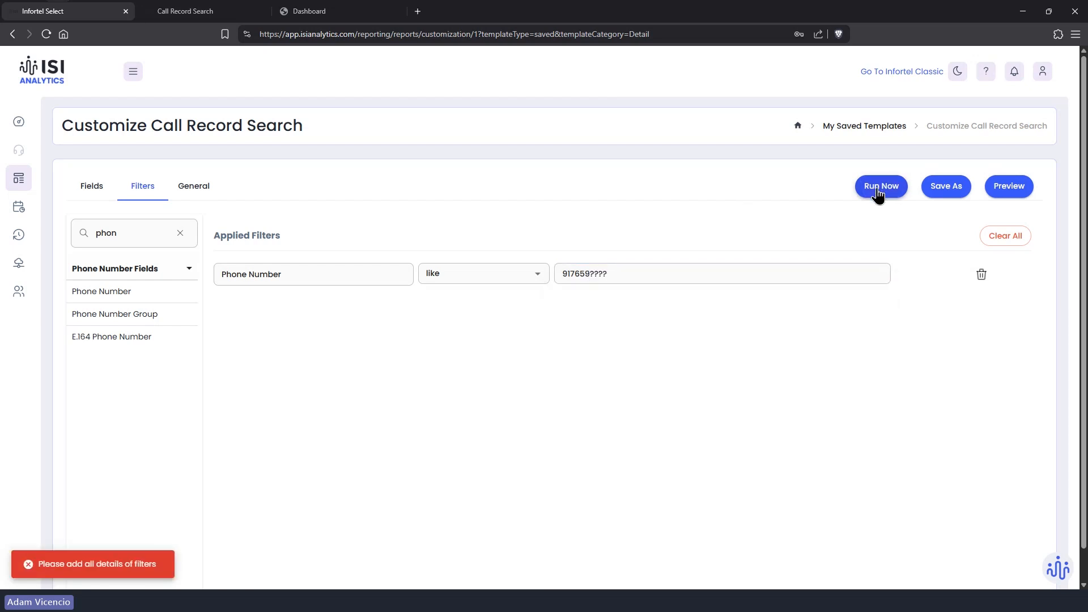
pyautogui.click(694, 275)
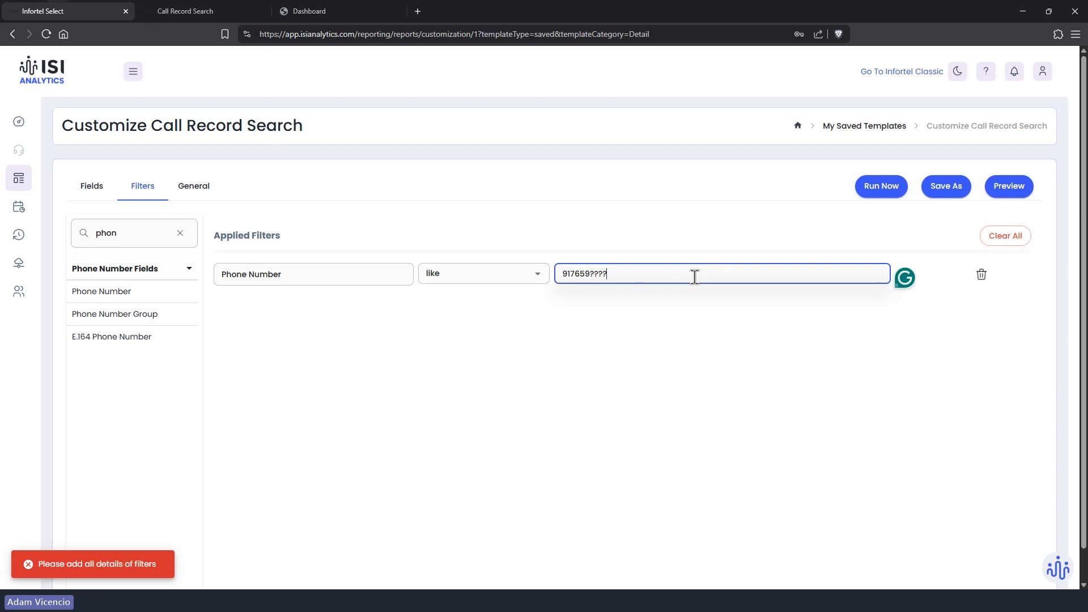
pyautogui.press('Return')
pyautogui.click(873, 191)
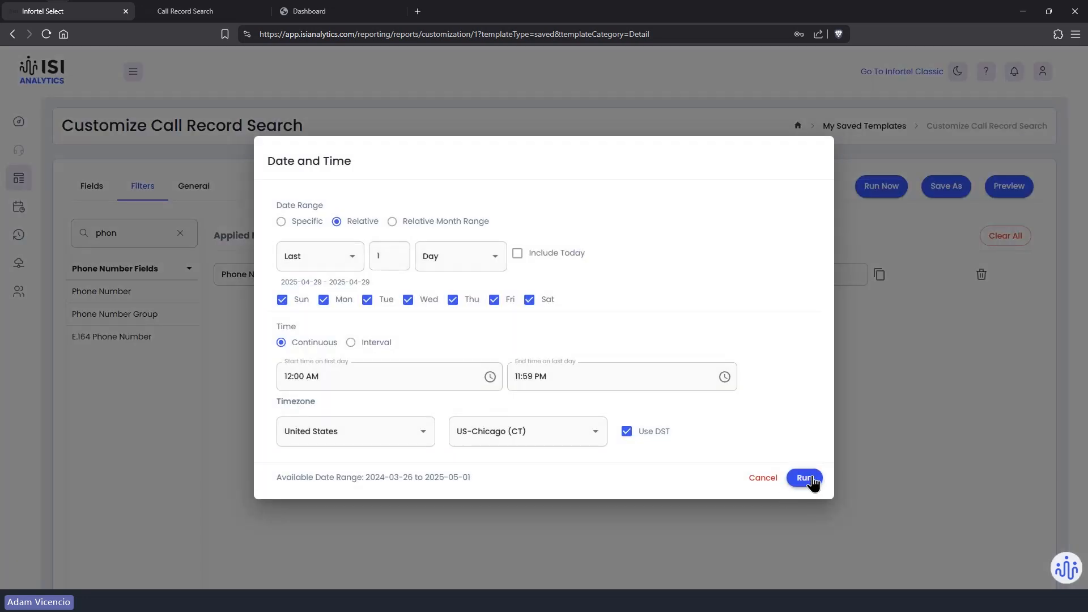
# Step: Run the wildcard report, scroll through its matching calls, and close the results tab
pyautogui.click(802, 477)
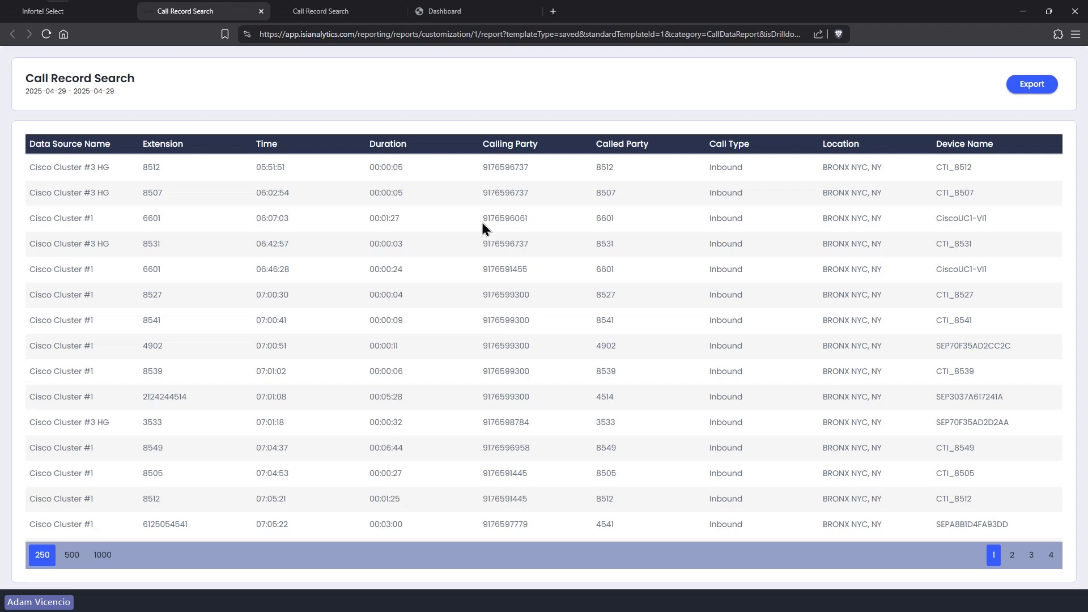
pyautogui.scroll(-6, 494, 298)
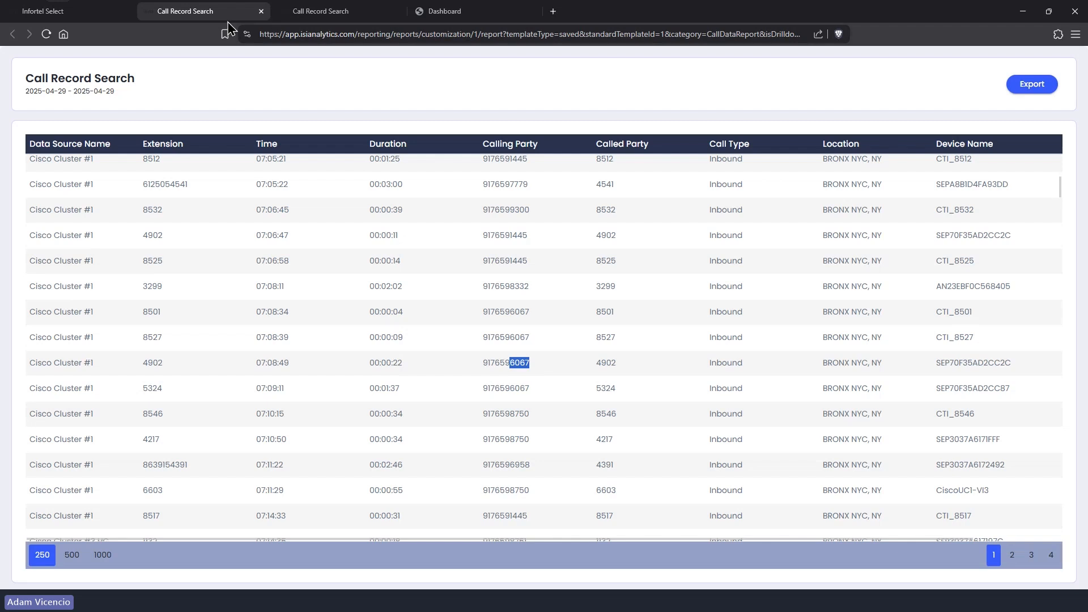
pyautogui.click(261, 11)
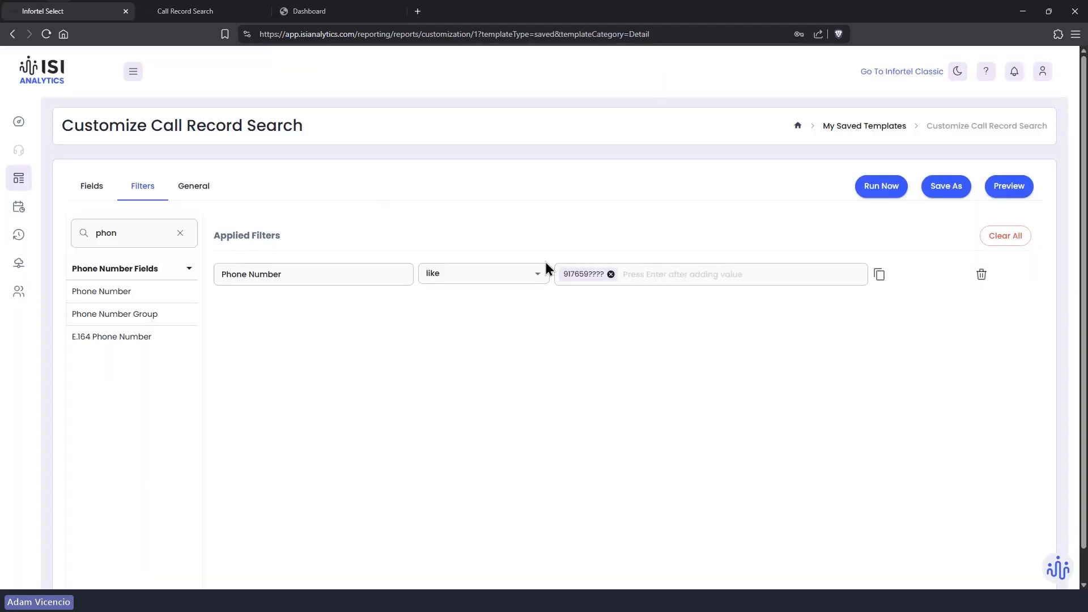
# Step: Change the Phone Number value to the six-digit prefix plus '*', commit it, and start the run
pyautogui.click(611, 274)
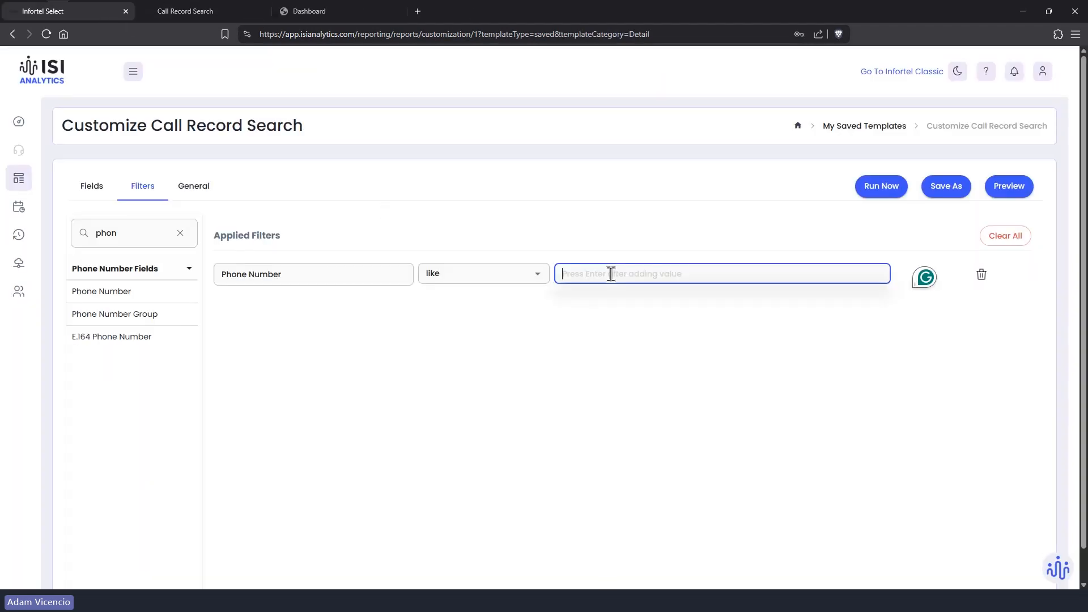
pyautogui.write('9')
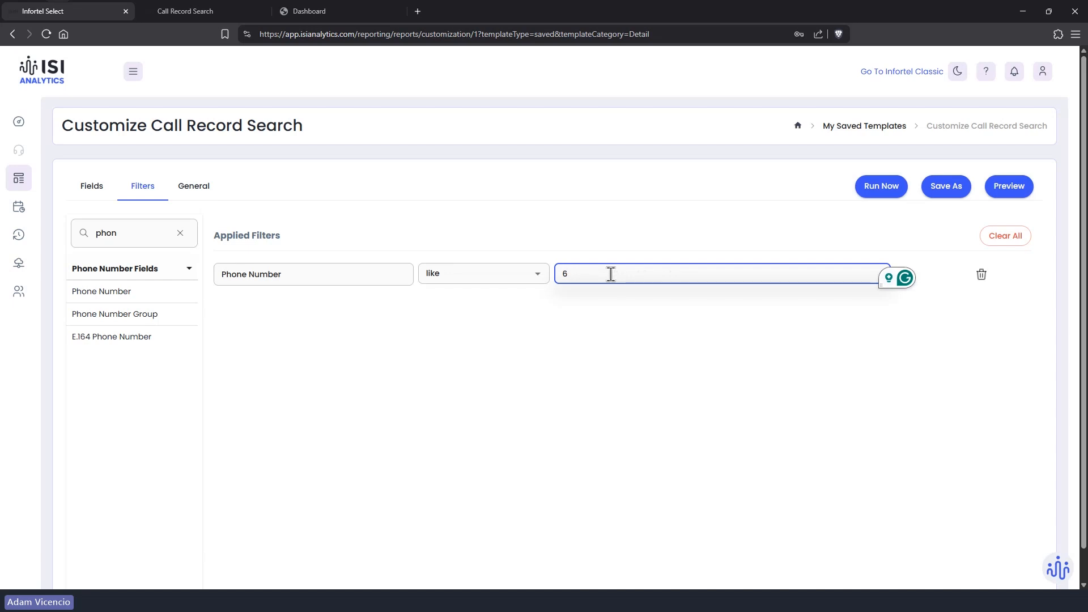
pyautogui.press('BackSpace')
pyautogui.write('917659*')
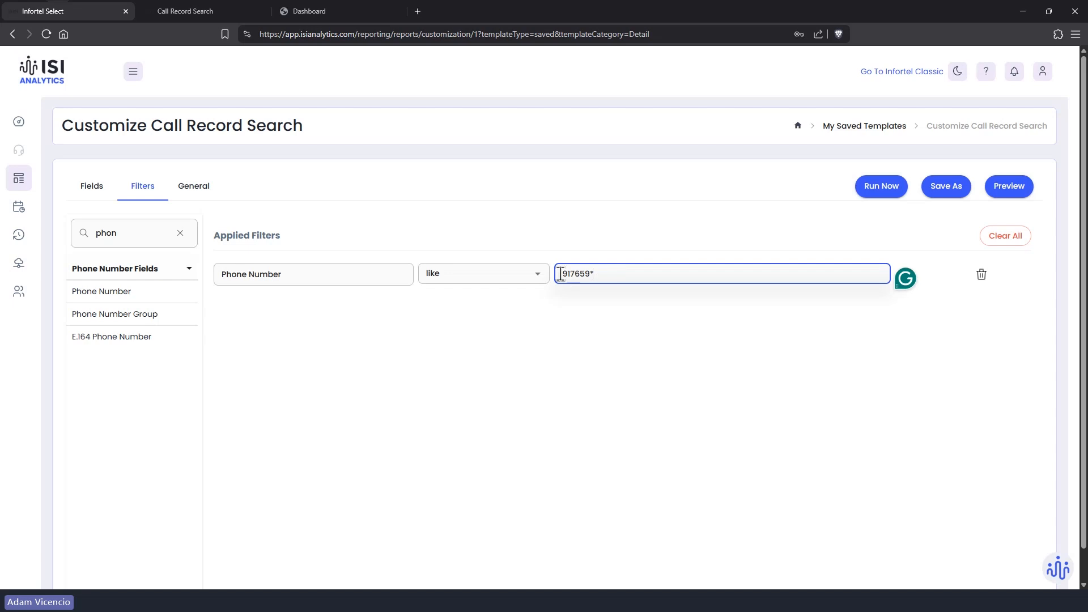
pyautogui.moveTo(559, 275); pyautogui.dragTo(591, 273)
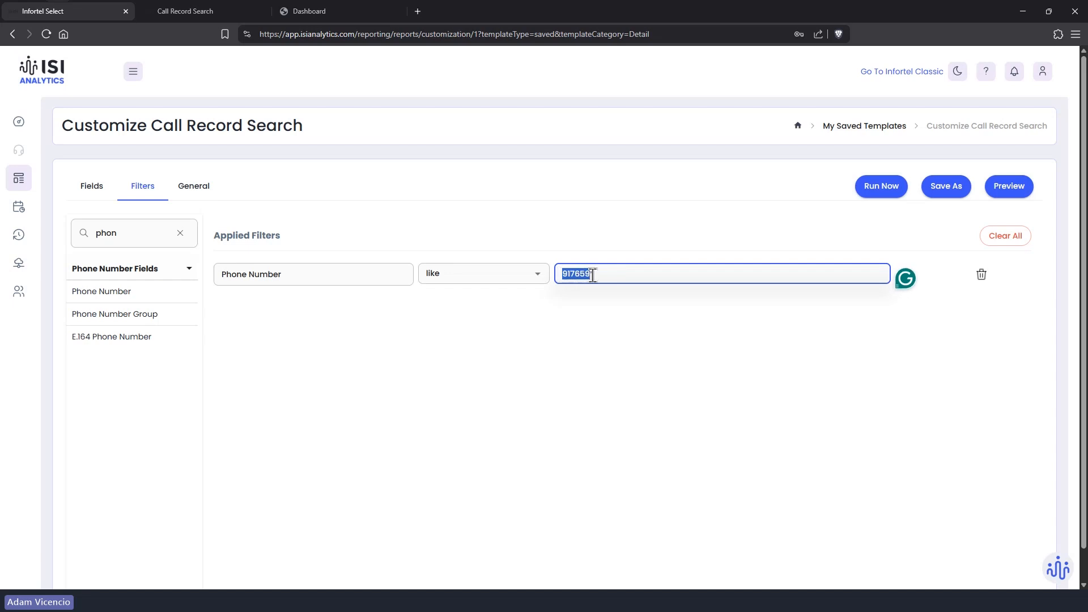
pyautogui.click(591, 274)
pyautogui.moveTo(590, 275); pyautogui.dragTo(604, 274)
pyautogui.click(868, 193)
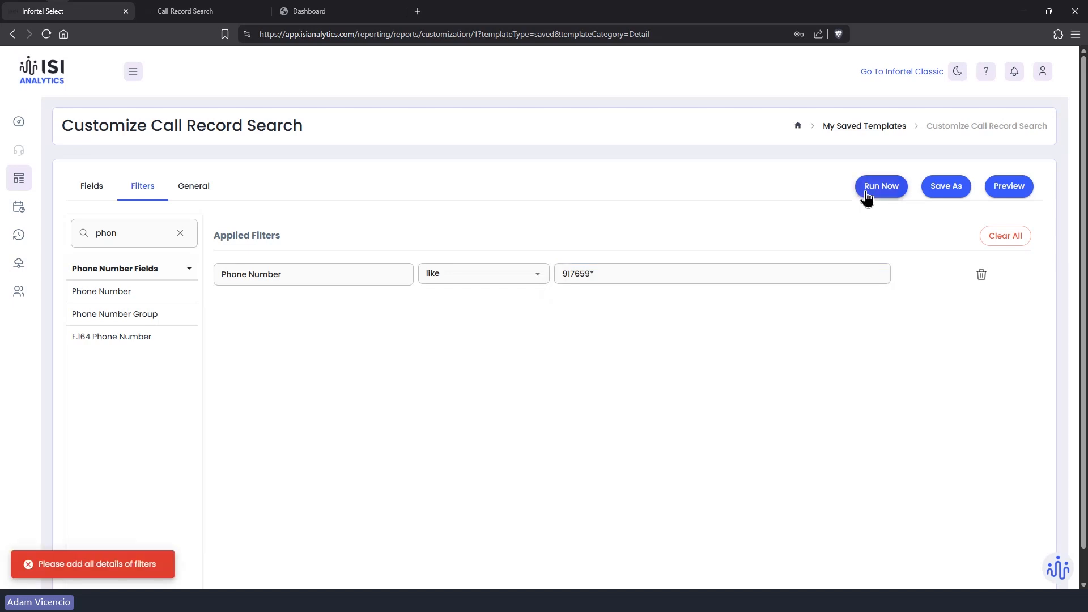
pyautogui.click(618, 278)
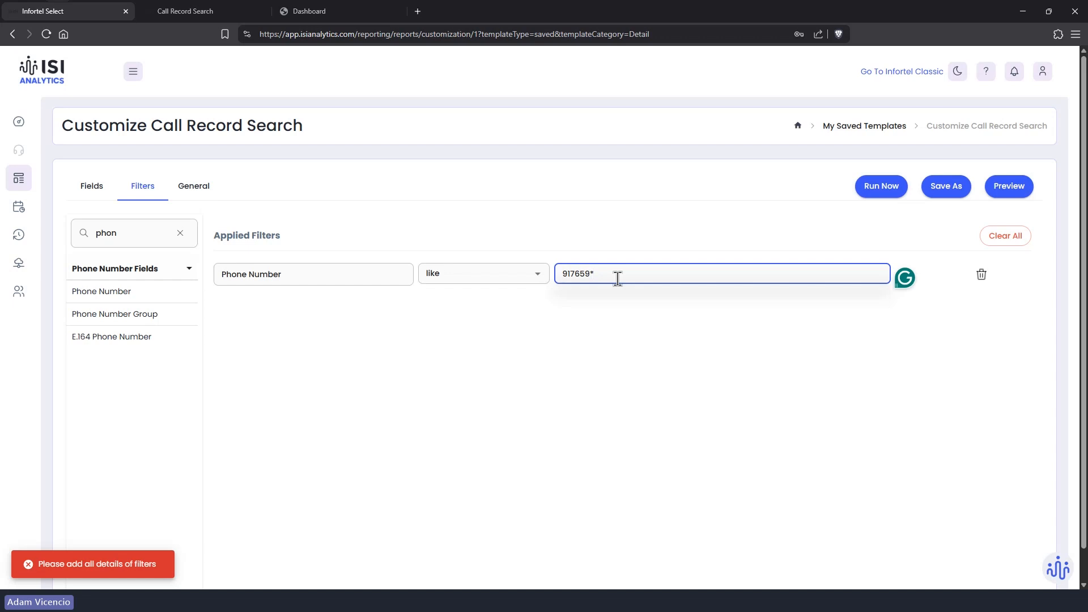
pyautogui.click(897, 186)
# Step: Run the prefix-plus-'*' search, scroll through the matching calls, and close the results tab
pyautogui.click(798, 477)
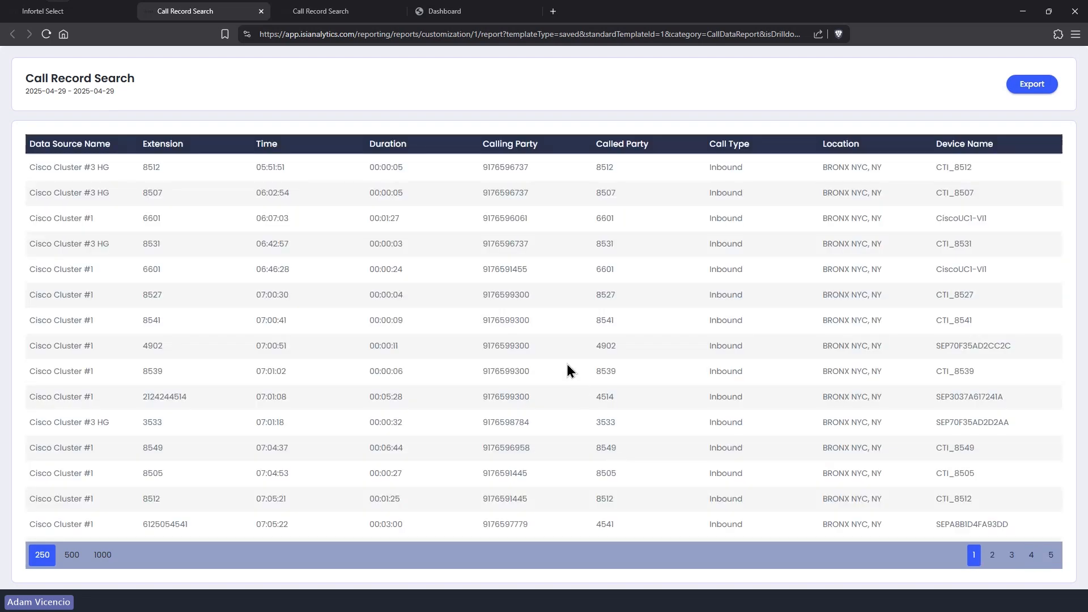
pyautogui.scroll(-3, 536, 344)
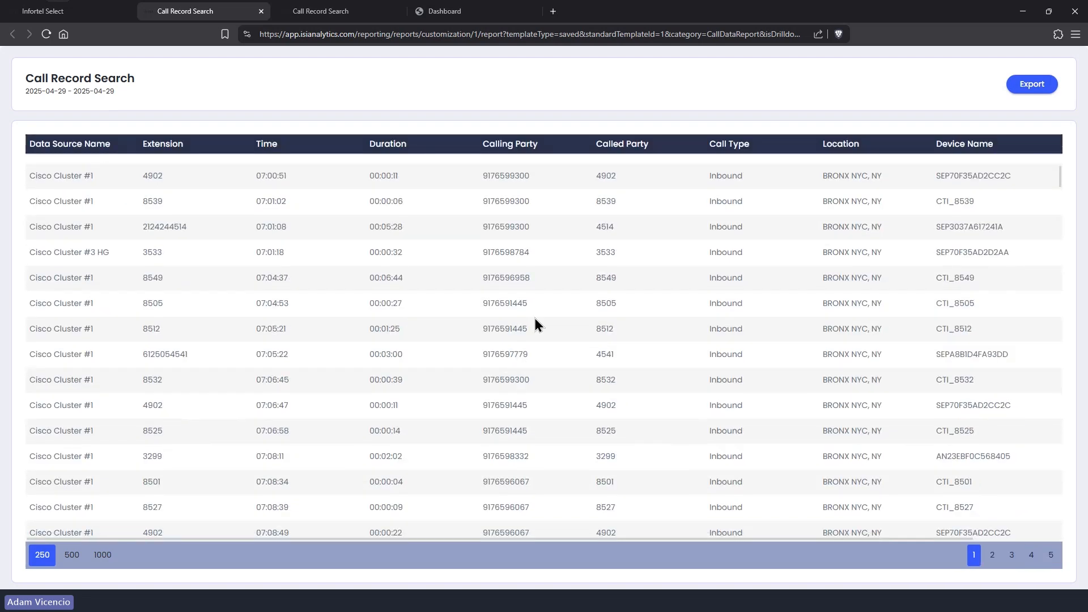
pyautogui.scroll(-2, 519, 334)
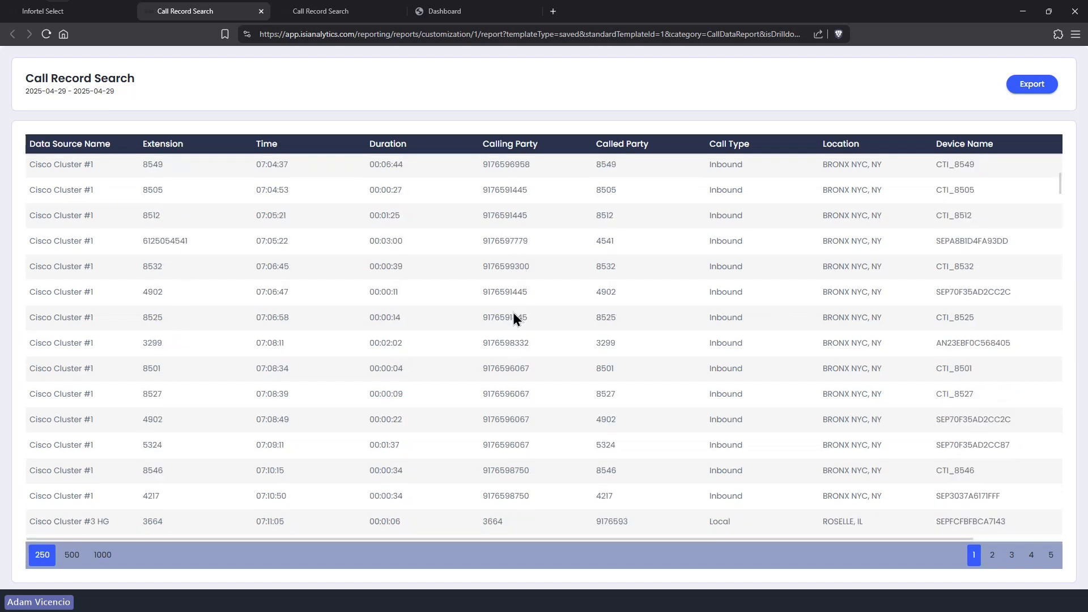
pyautogui.scroll(-1, 510, 345)
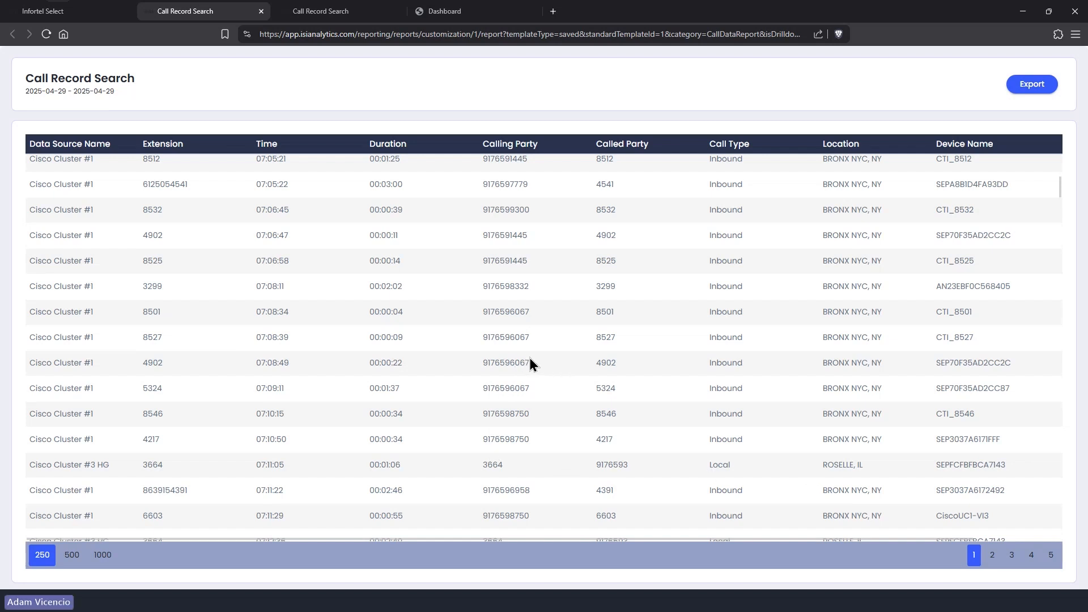
pyautogui.scroll(1, 526, 352)
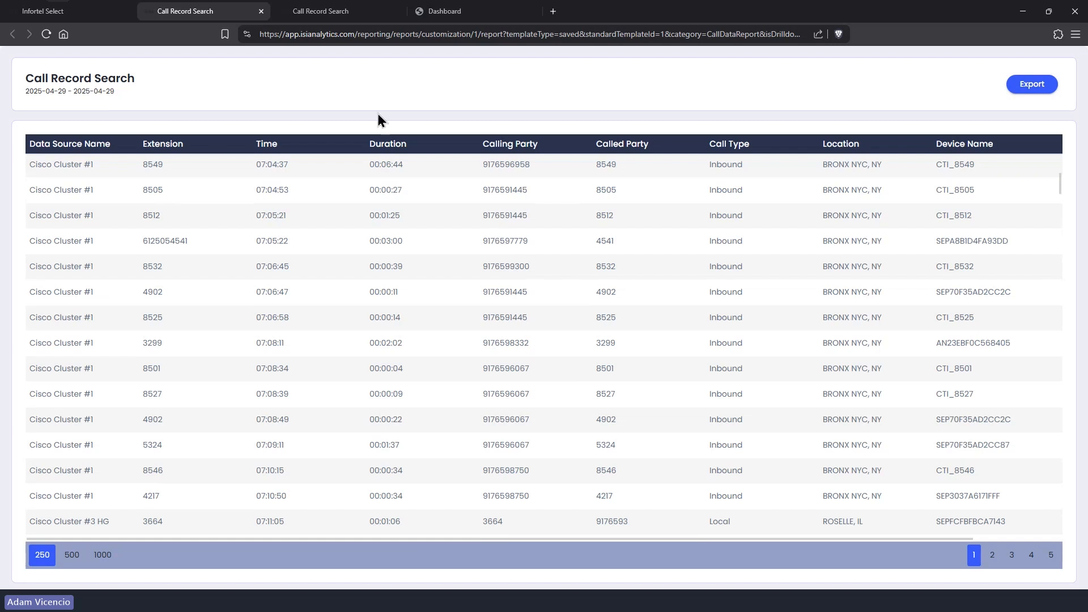
pyautogui.click(261, 11)
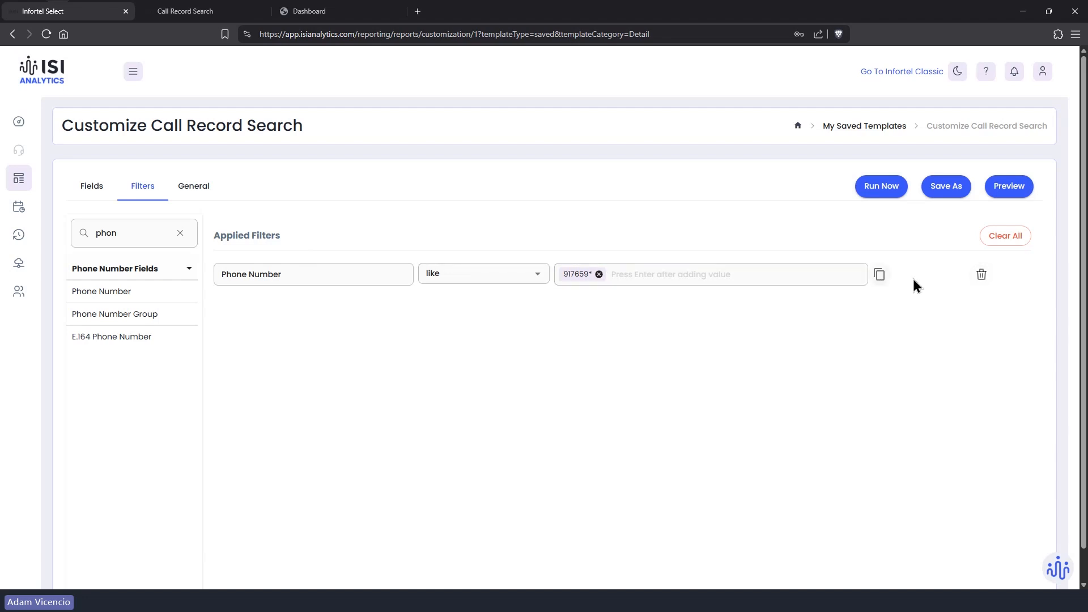
# Step: Swap the phone filter for a Device Name filter using the like operator
pyautogui.click(982, 274)
pyautogui.doubleClick(130, 234)
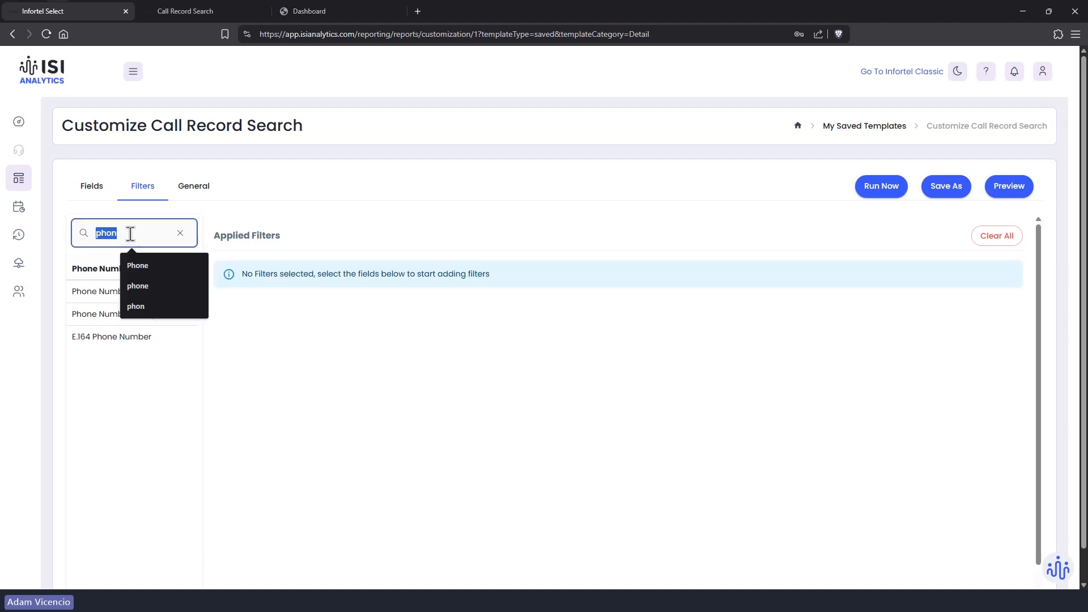
pyautogui.press('BackSpace')
pyautogui.write('di')
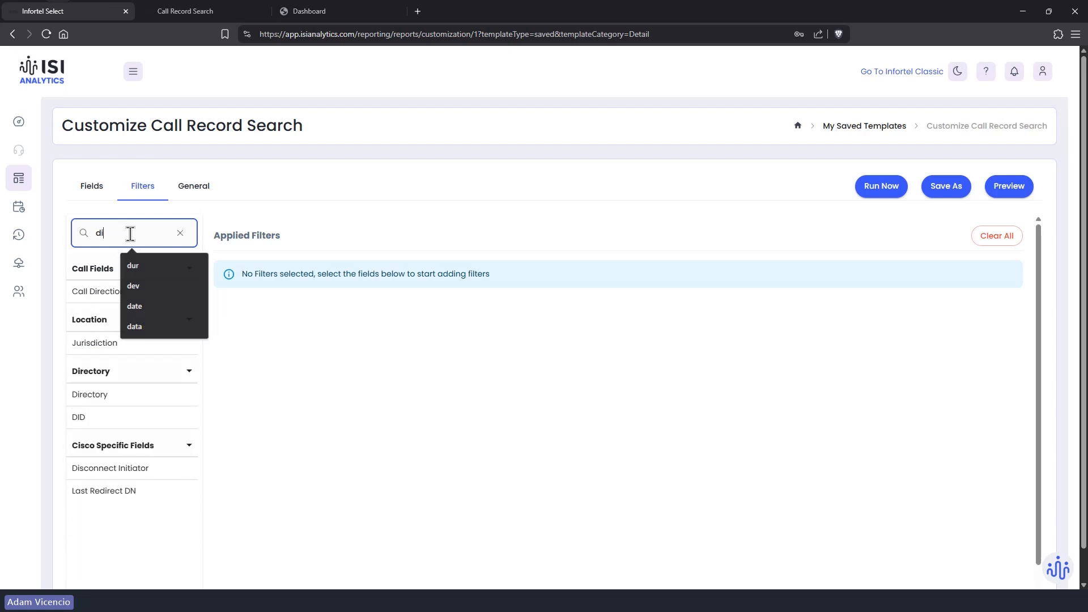
pyautogui.press('BackSpace')
pyautogui.write('evi')
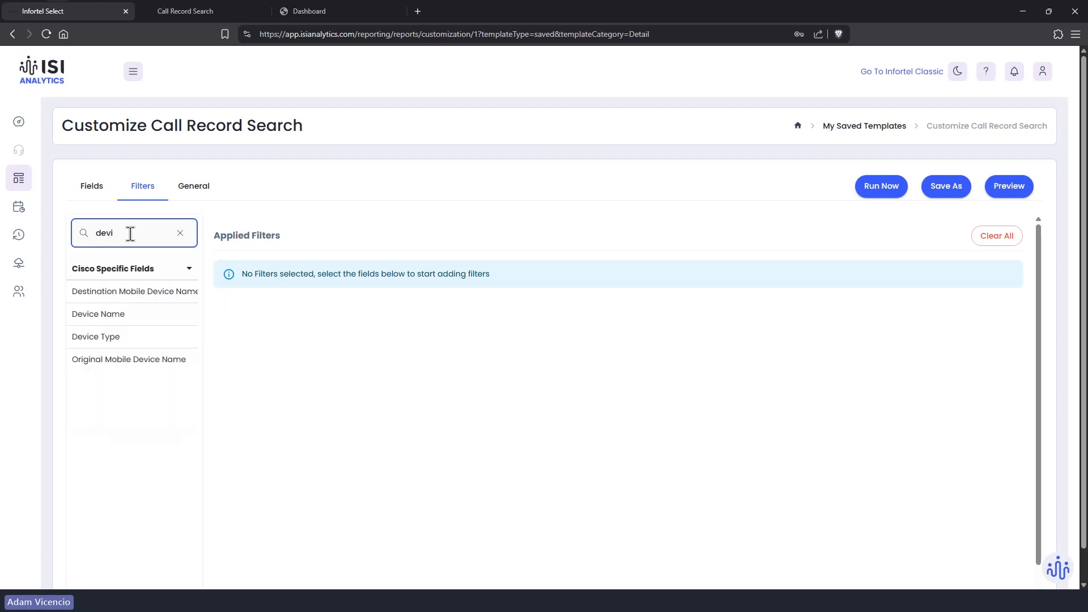
pyautogui.click(114, 314)
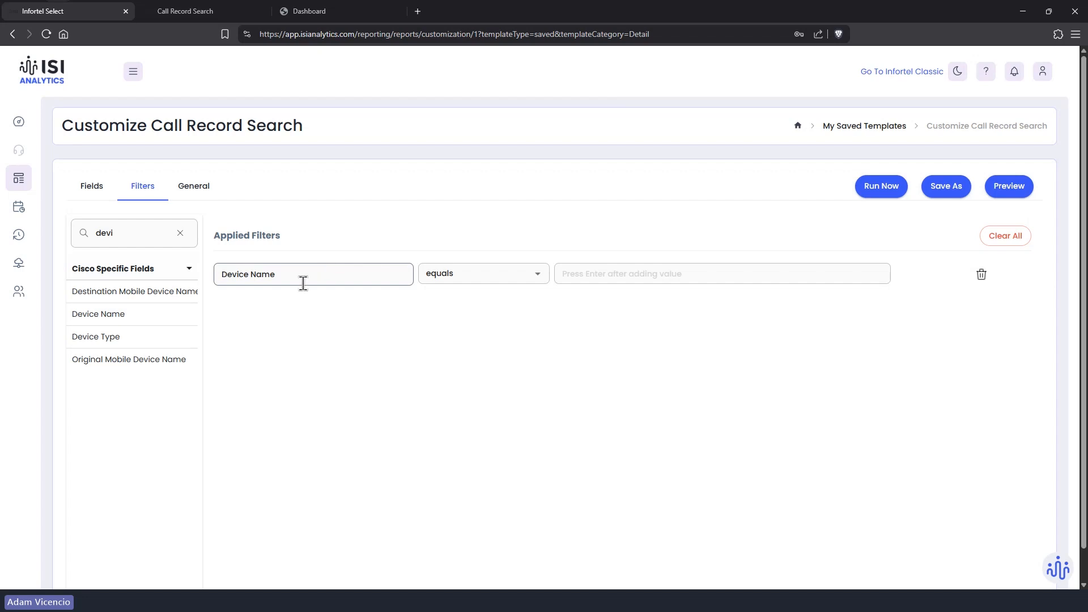
pyautogui.click(491, 281)
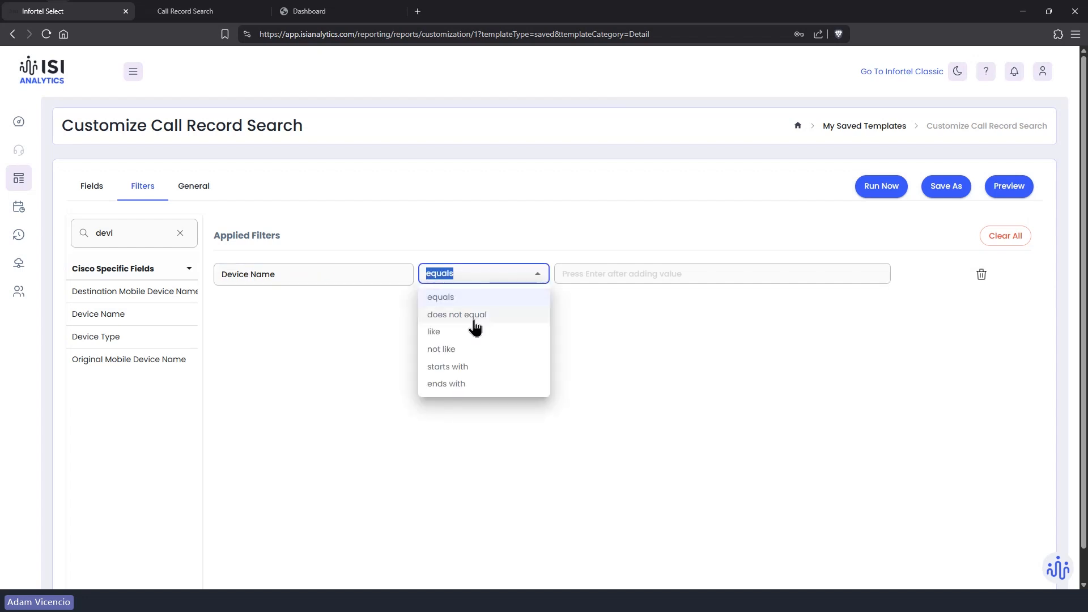
pyautogui.click(466, 333)
# Step: Enter AN* as the Device Name value and commit it
pyautogui.click(607, 274)
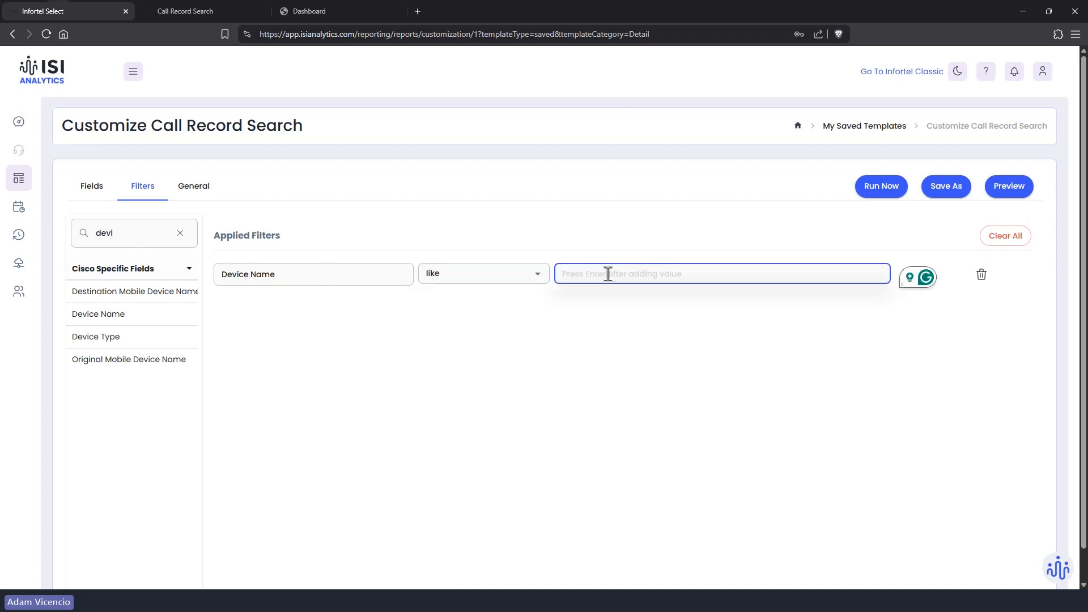
pyautogui.write('AN*')
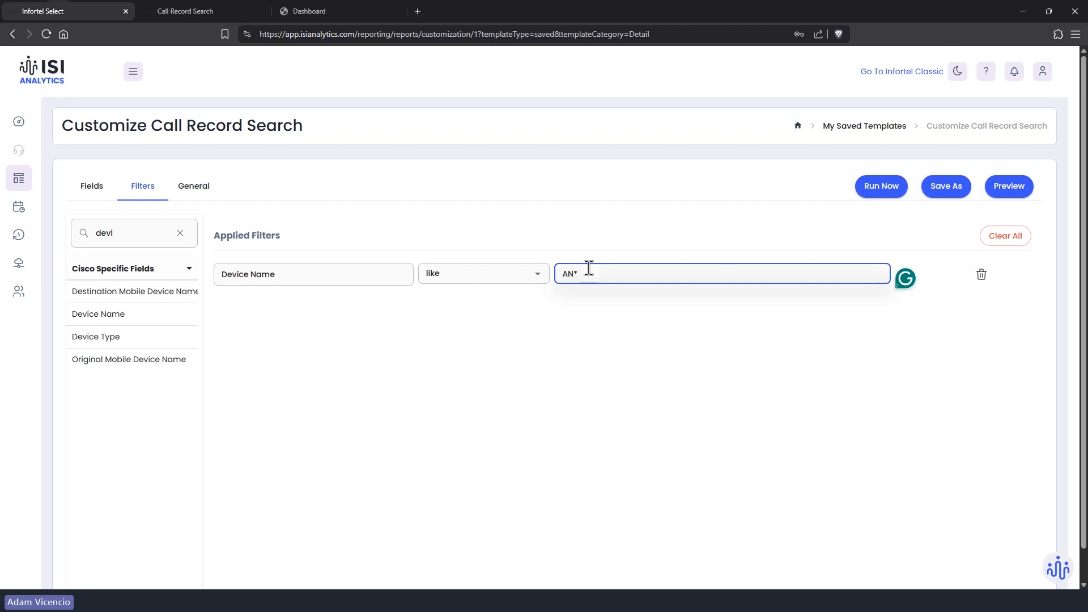
pyautogui.click(882, 187)
pyautogui.click(684, 282)
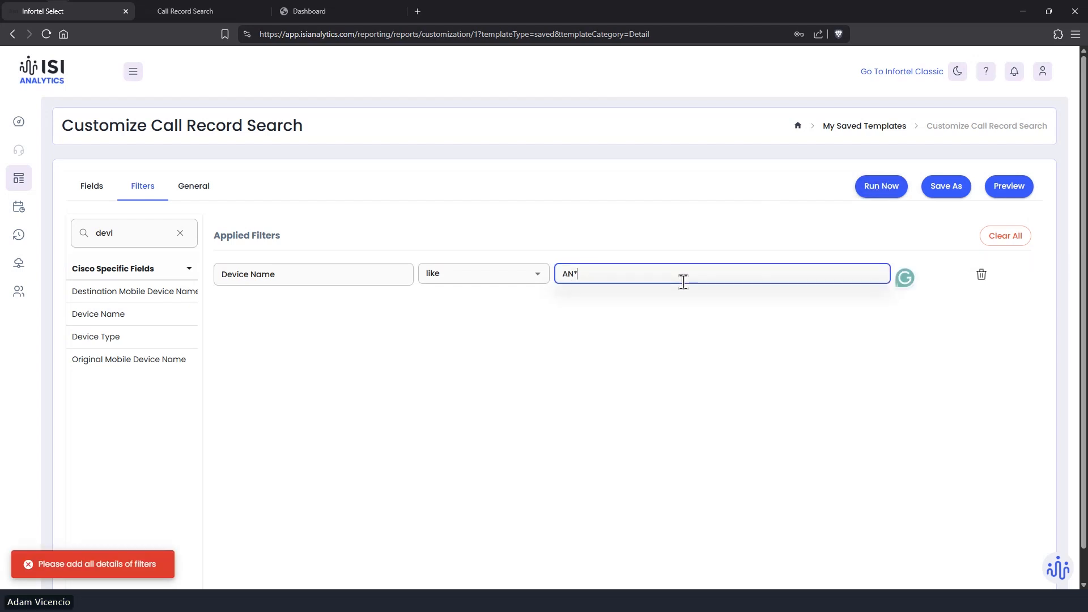
pyautogui.press('Return')
# Step: Run the AN* device report, review the results, and close the results tab
pyautogui.click(889, 188)
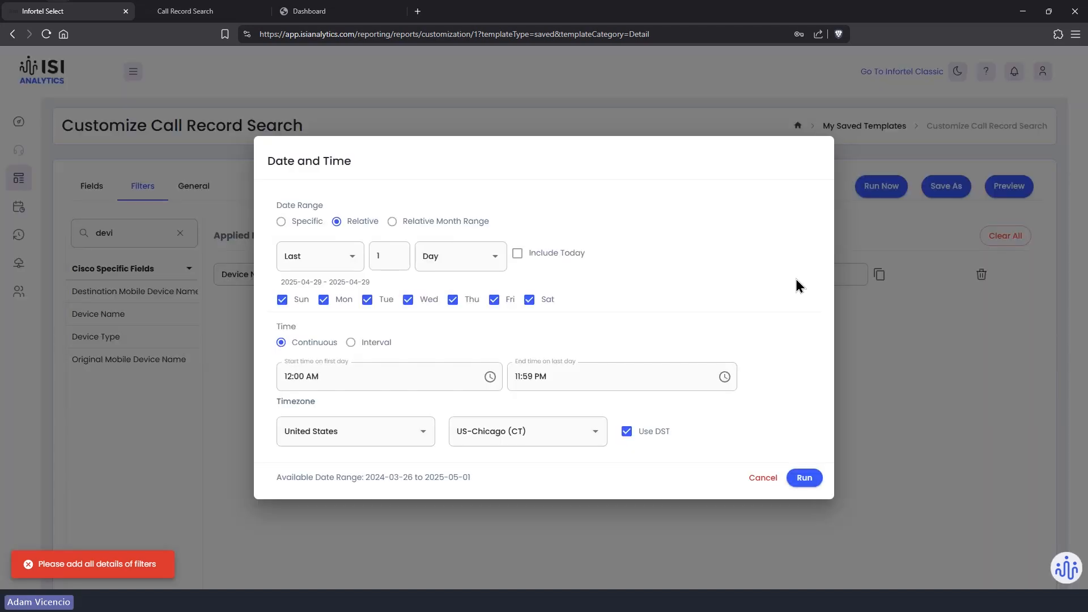
pyautogui.click(805, 479)
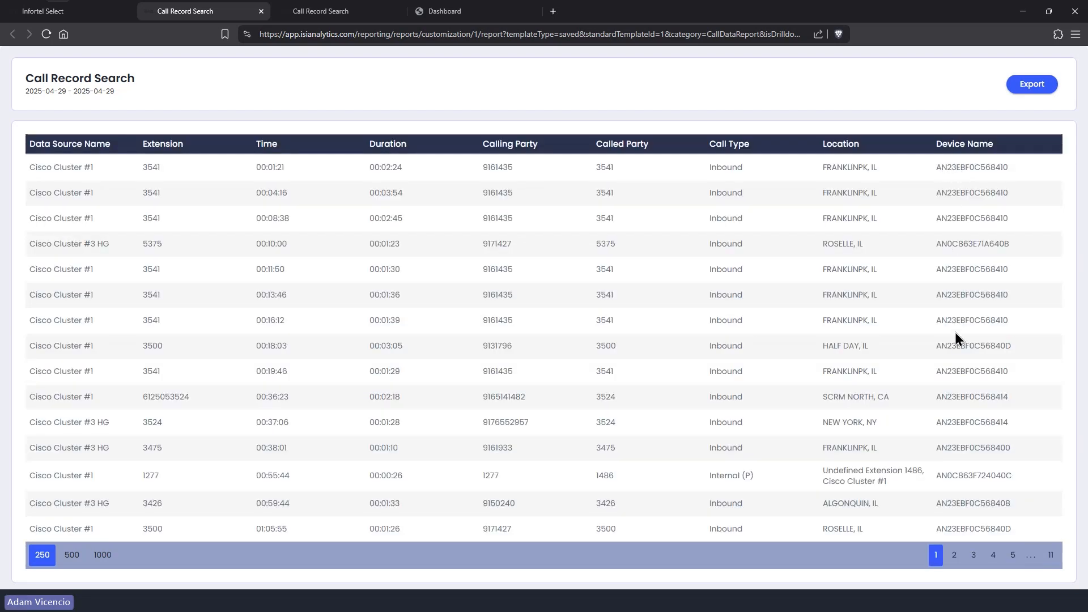
pyautogui.scroll(-3, 955, 334)
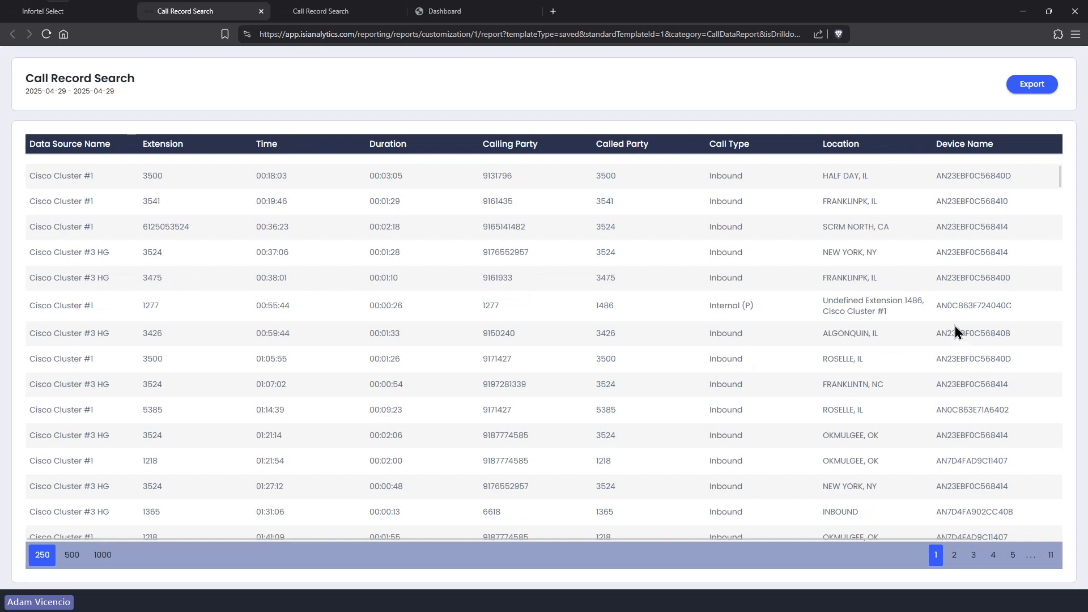
pyautogui.scroll(3, 954, 331)
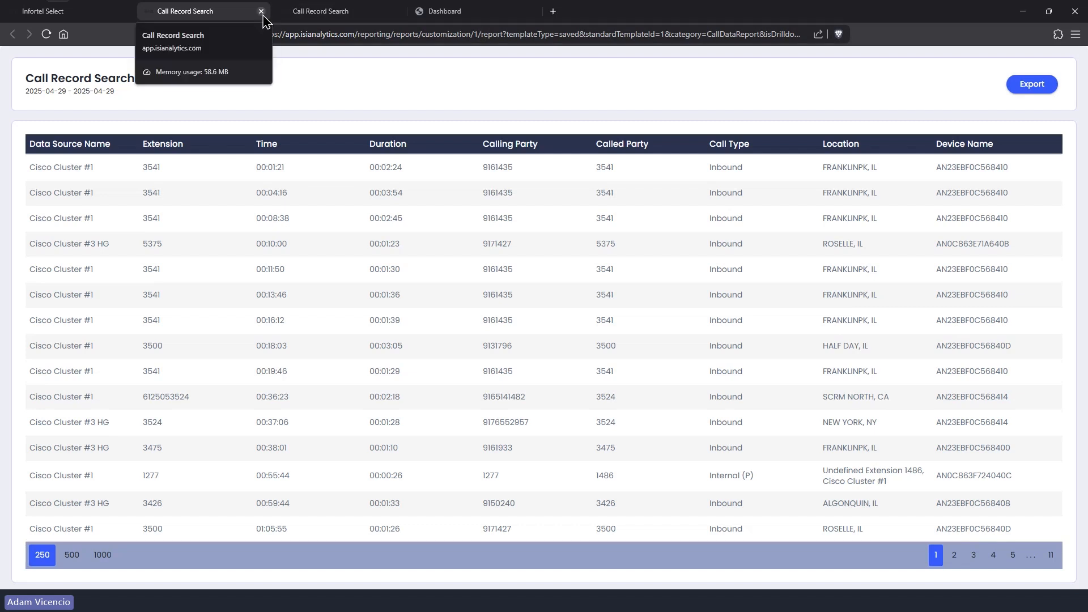
pyautogui.click(261, 12)
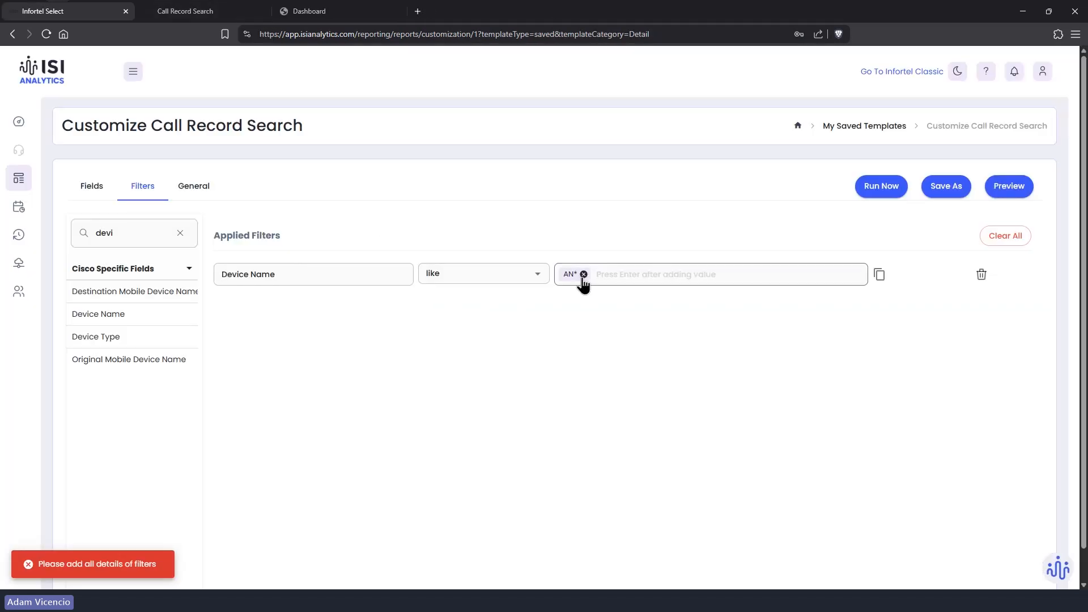
# Step: Remove the Device Name filter and add a Phone Number filter with the like operator
pyautogui.click(584, 276)
pyautogui.click(575, 278)
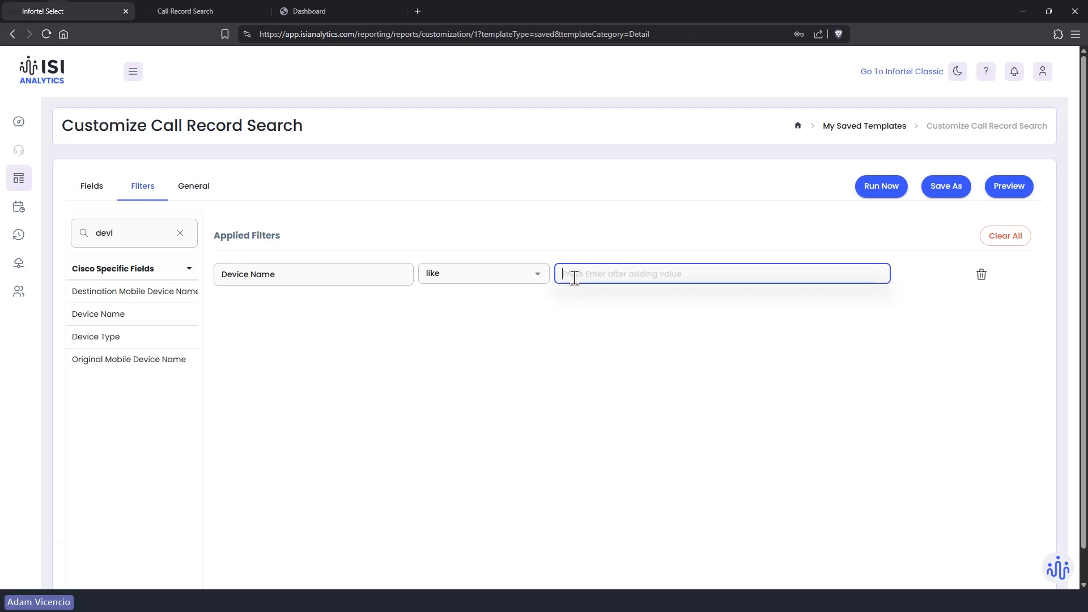
pyautogui.write('*')
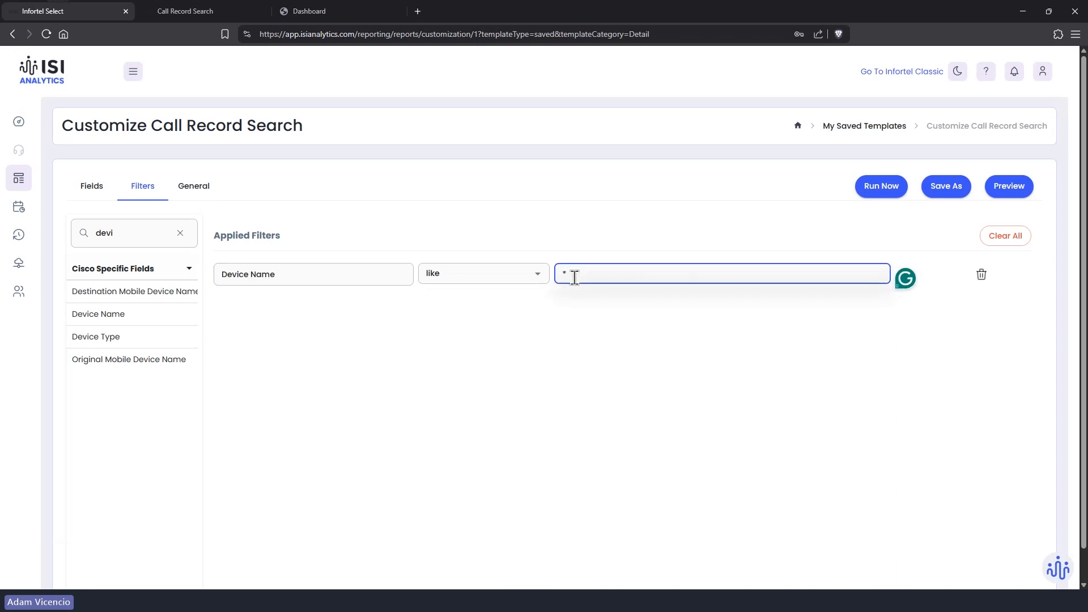
pyautogui.click(979, 273)
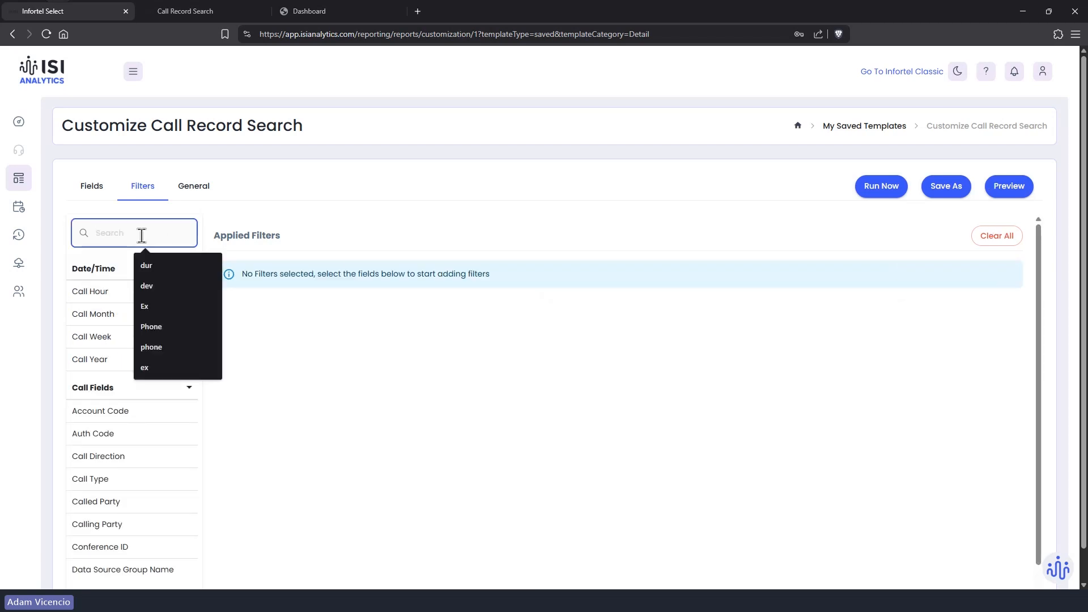
pyautogui.write('phone')
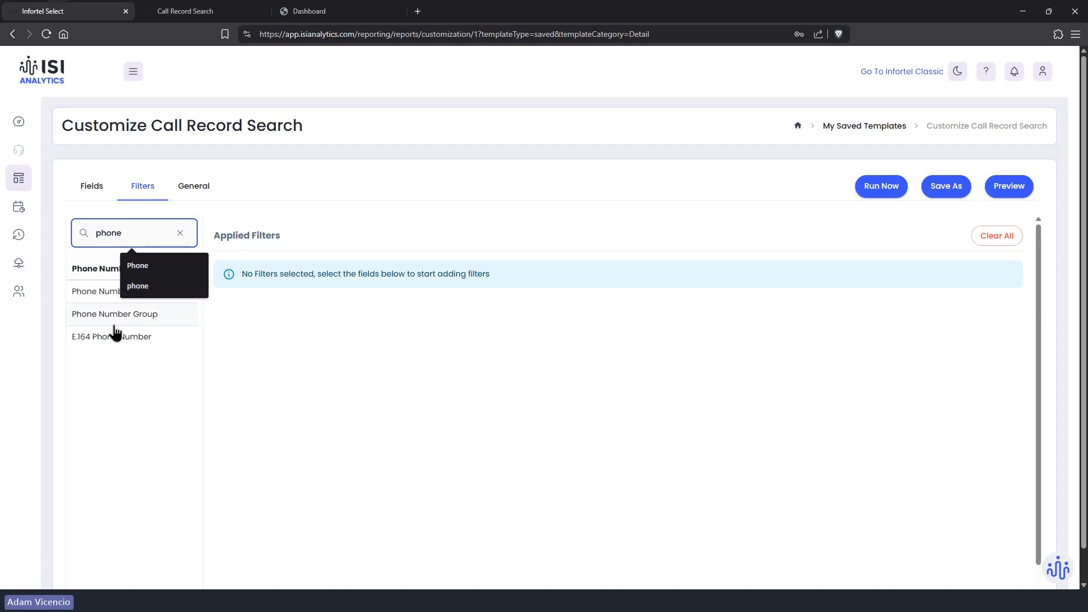
pyautogui.click(106, 292)
pyautogui.click(493, 282)
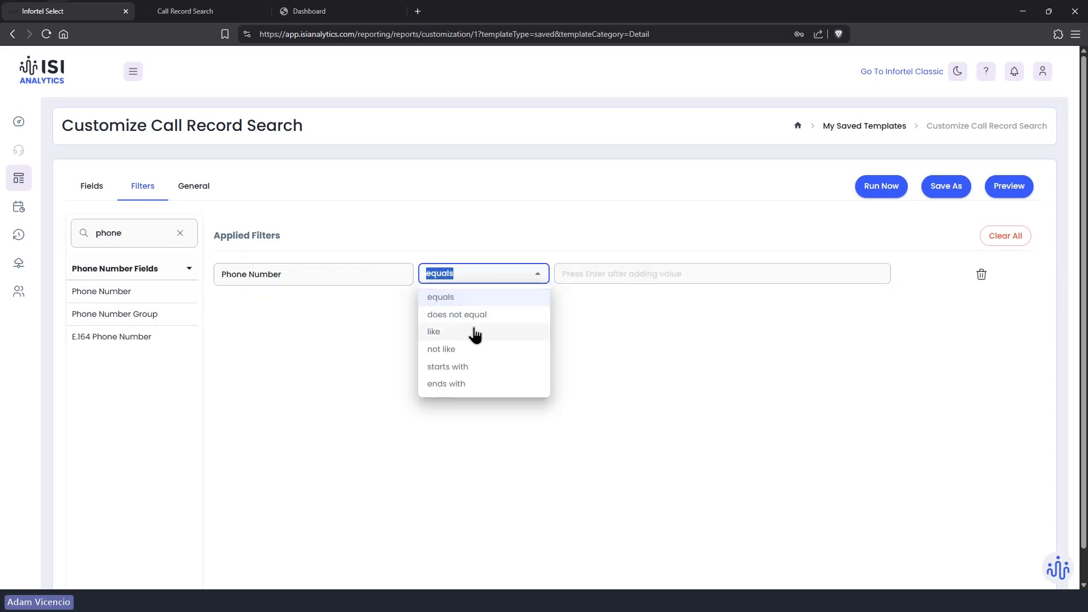
pyautogui.click(472, 333)
# Step: Enter *1447 as the Phone Number value and commit it
pyautogui.click(567, 271)
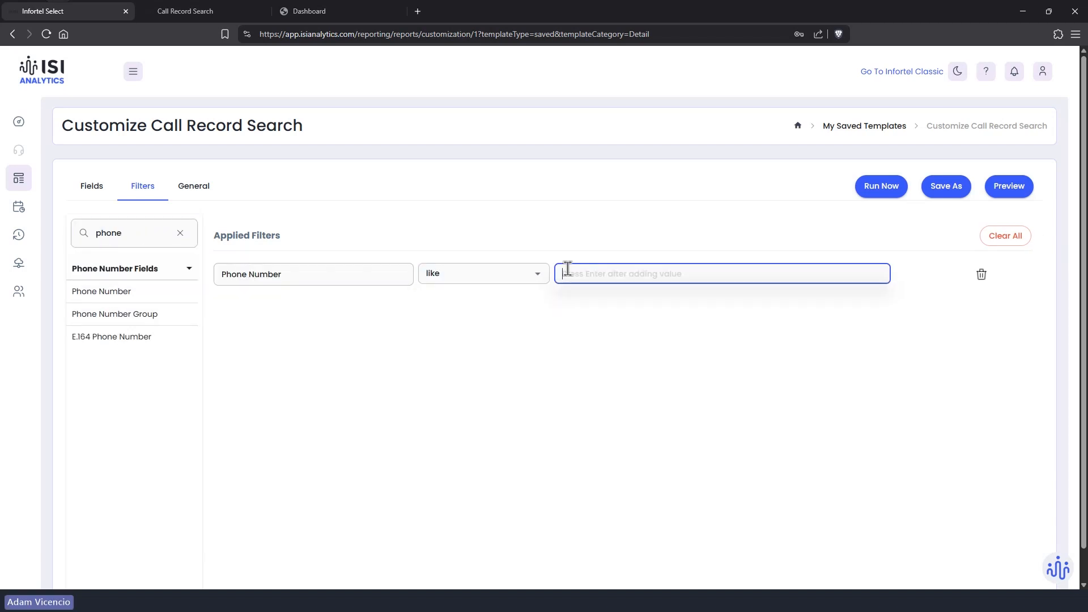
pyautogui.write('*')
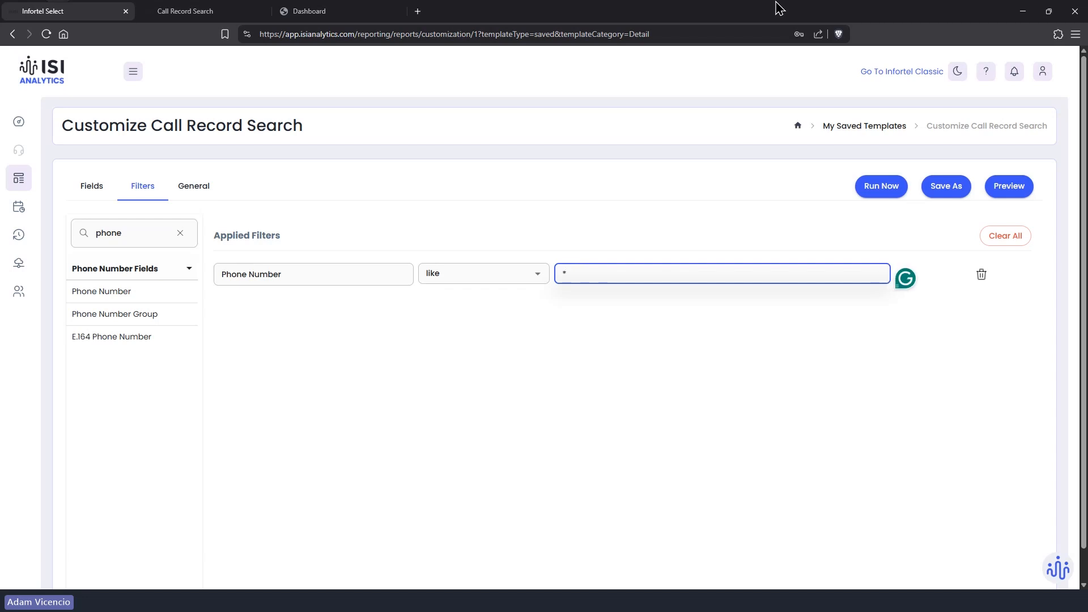
pyautogui.write('1447')
pyautogui.click(875, 187)
pyautogui.moveTo(730, 267); pyautogui.dragTo(731, 272)
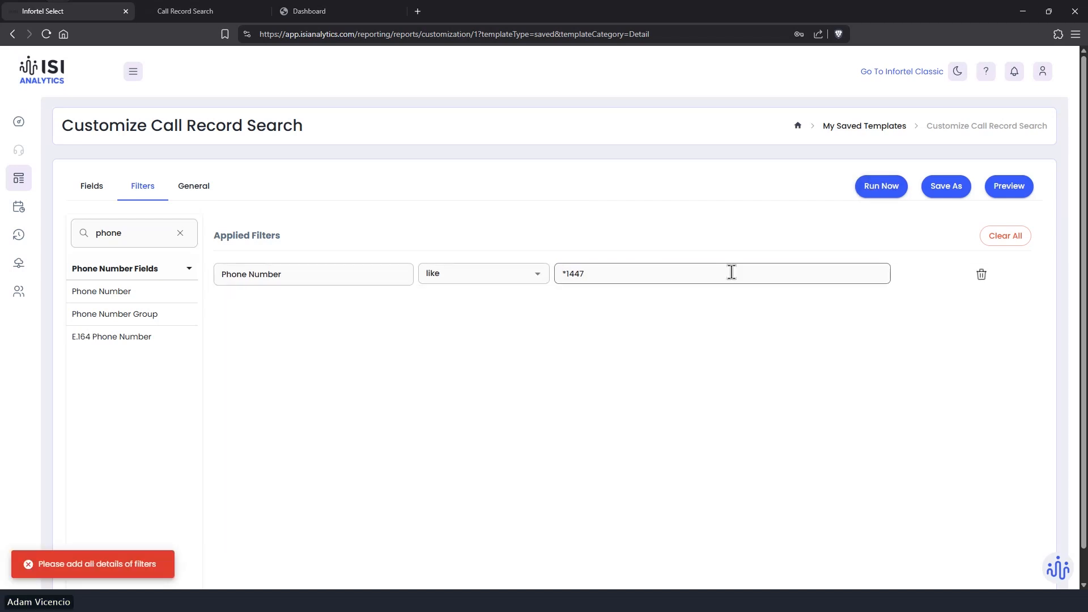
pyautogui.click(732, 272)
pyautogui.press('Return')
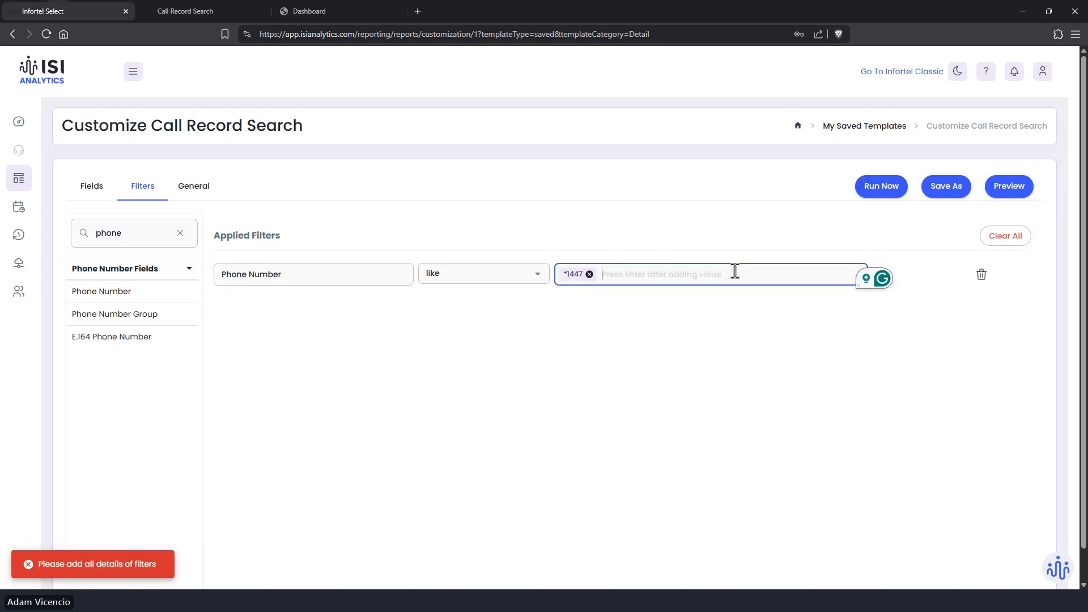
# Step: Run the *1447 report for the last day and close its results
pyautogui.click(873, 196)
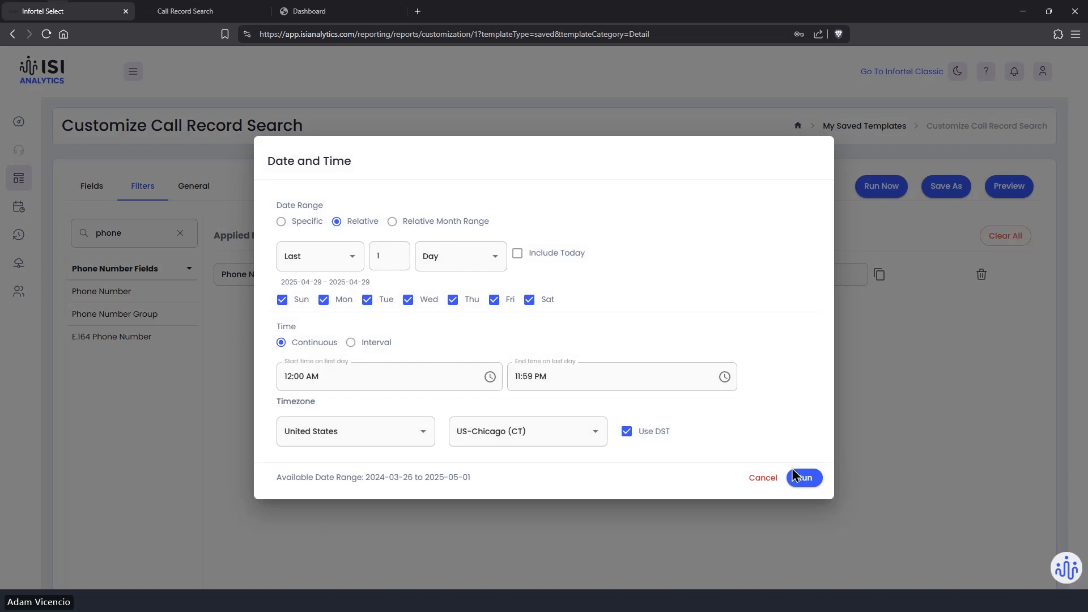
pyautogui.click(803, 478)
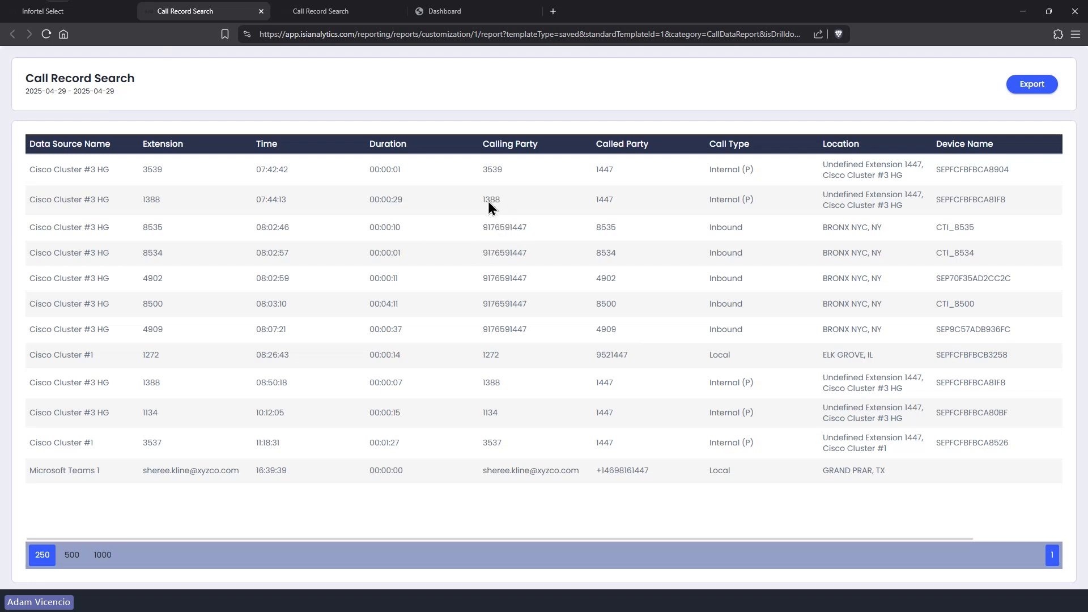
pyautogui.click(261, 12)
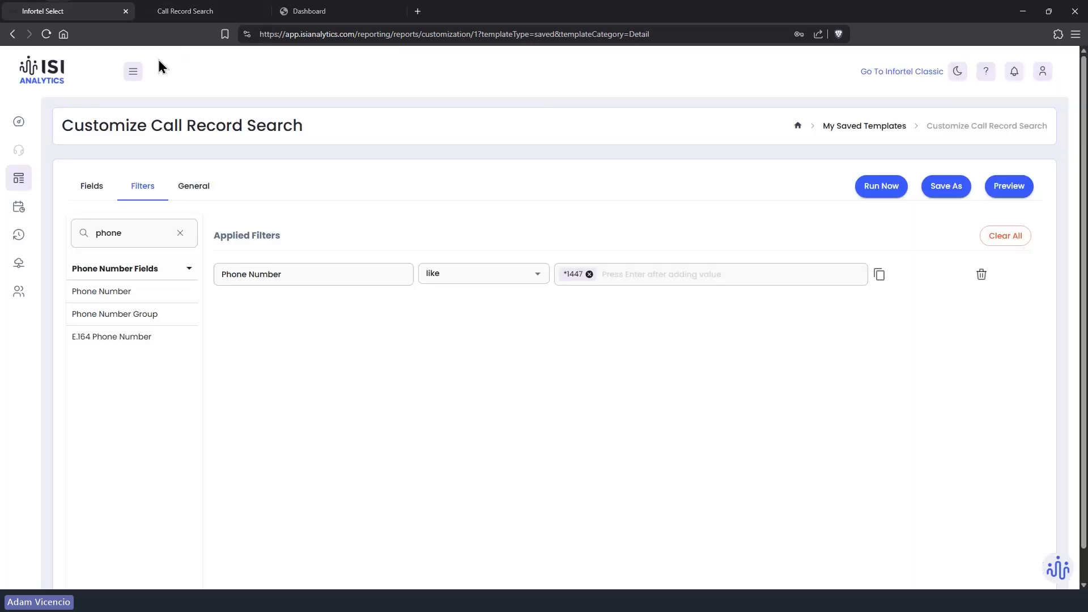
# Step: Search the column fields for 'phone' and add Phone Number as a report column
pyautogui.click(89, 191)
pyautogui.click(117, 267)
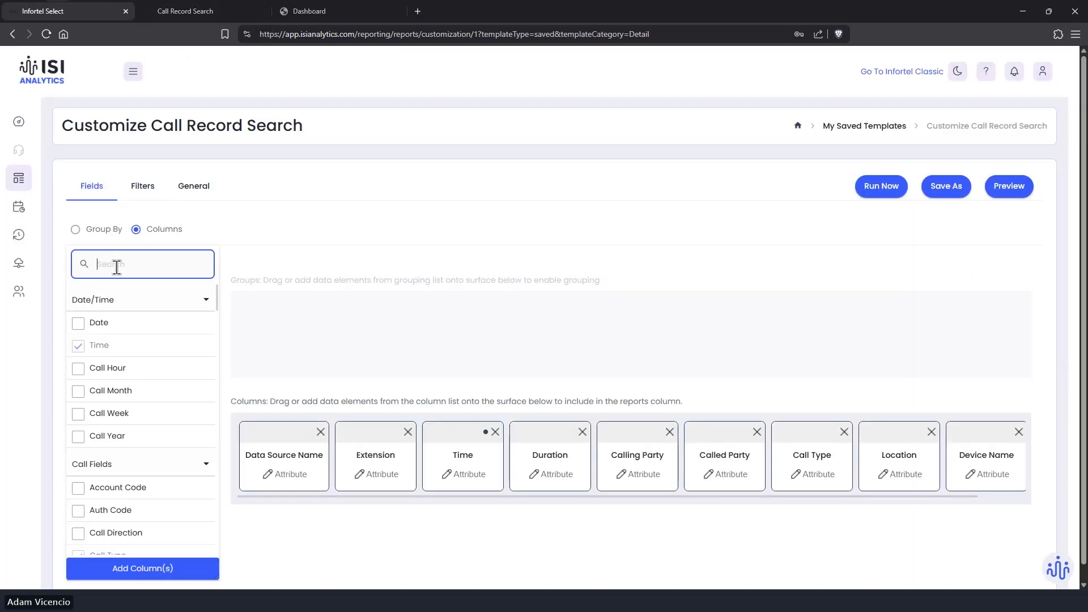
pyautogui.click(117, 267)
pyautogui.write('phone')
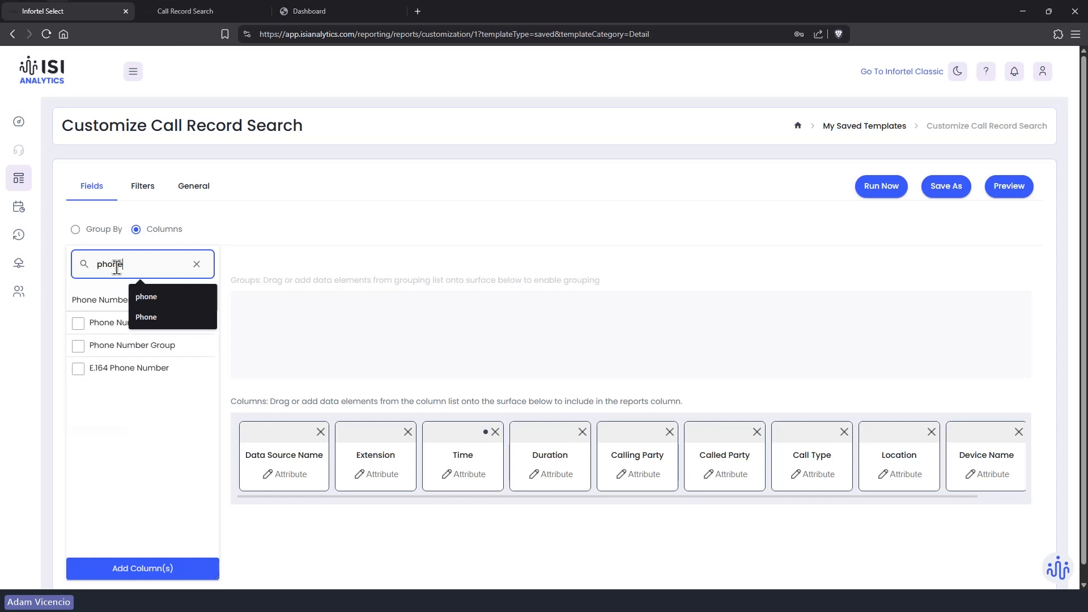
pyautogui.moveTo(117, 329); pyautogui.dragTo(442, 453)
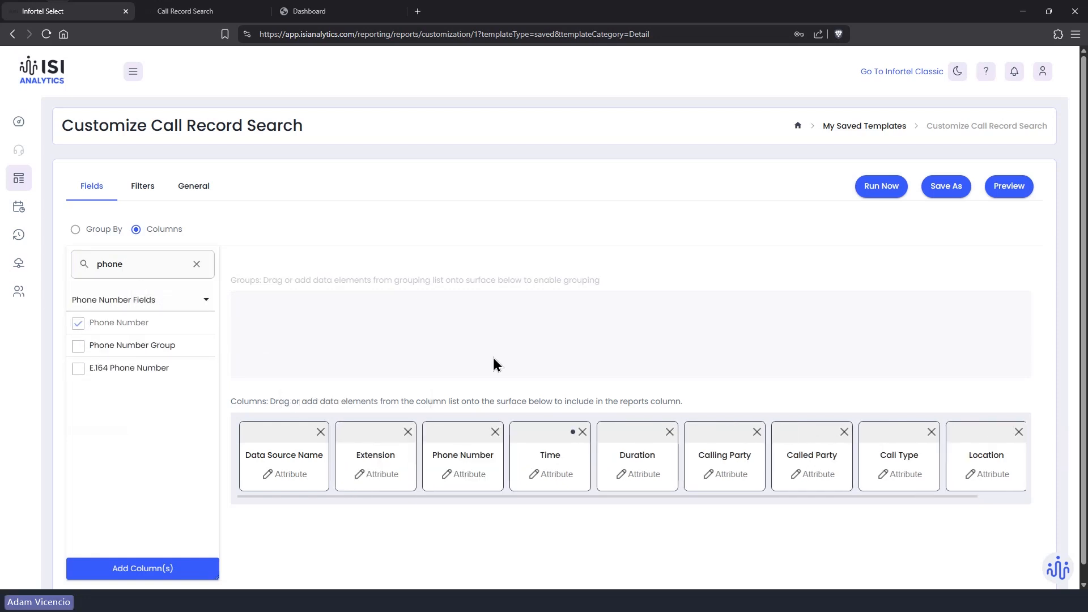
# Step: Run the report for the last day, then close the results tab
pyautogui.click(881, 189)
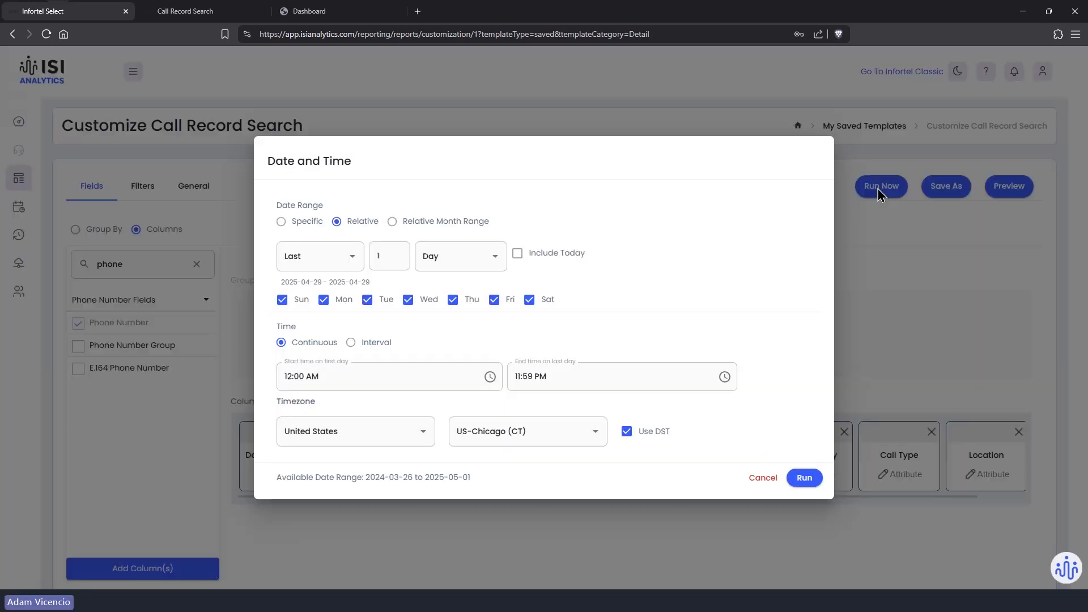
pyautogui.click(802, 479)
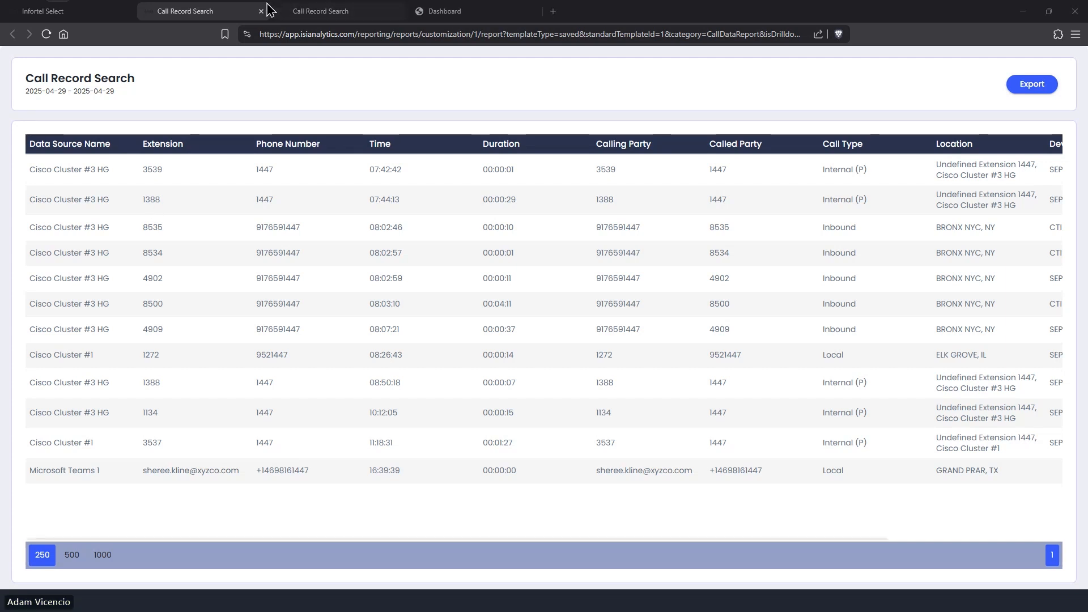
pyautogui.click(261, 11)
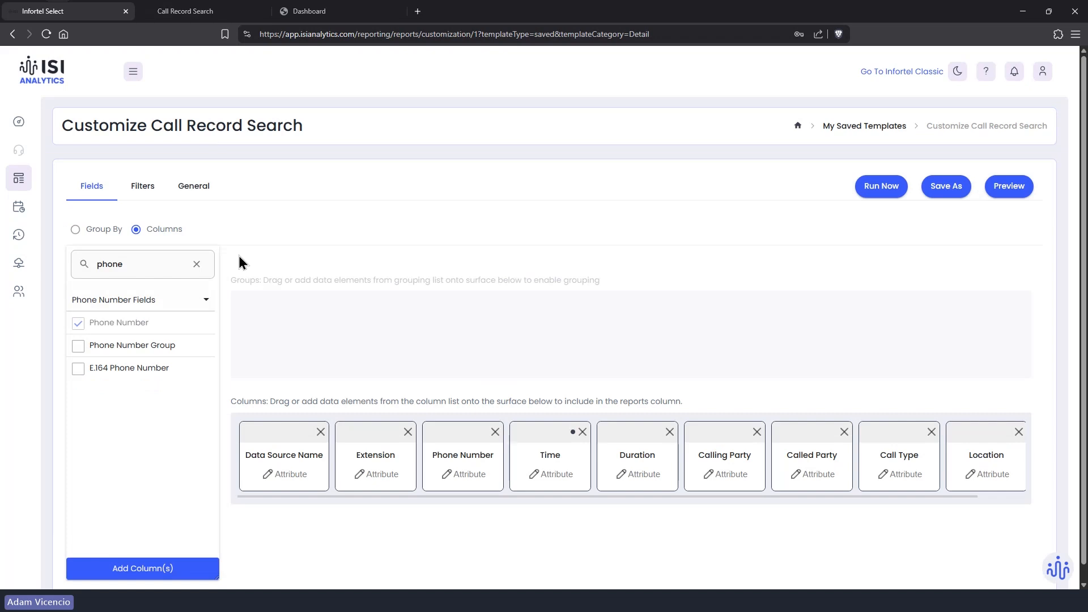
# Step: Review the Phone Number filter's operator list on the Filters tab, then return to Infortel Classic
pyautogui.click(142, 185)
pyautogui.click(479, 273)
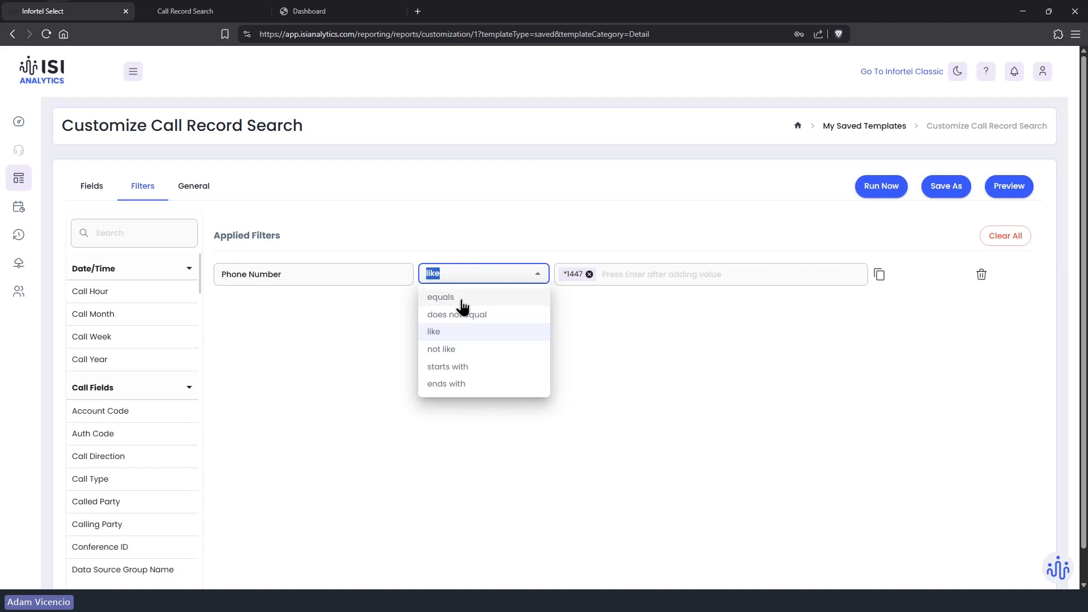
pyautogui.click(461, 230)
pyautogui.click(465, 277)
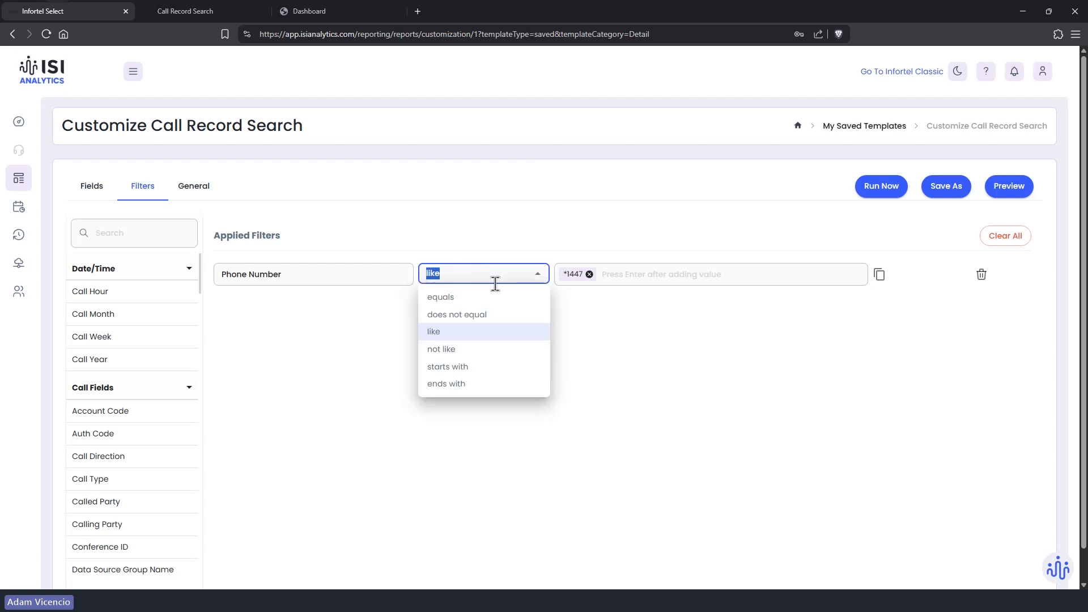
pyautogui.click(309, 12)
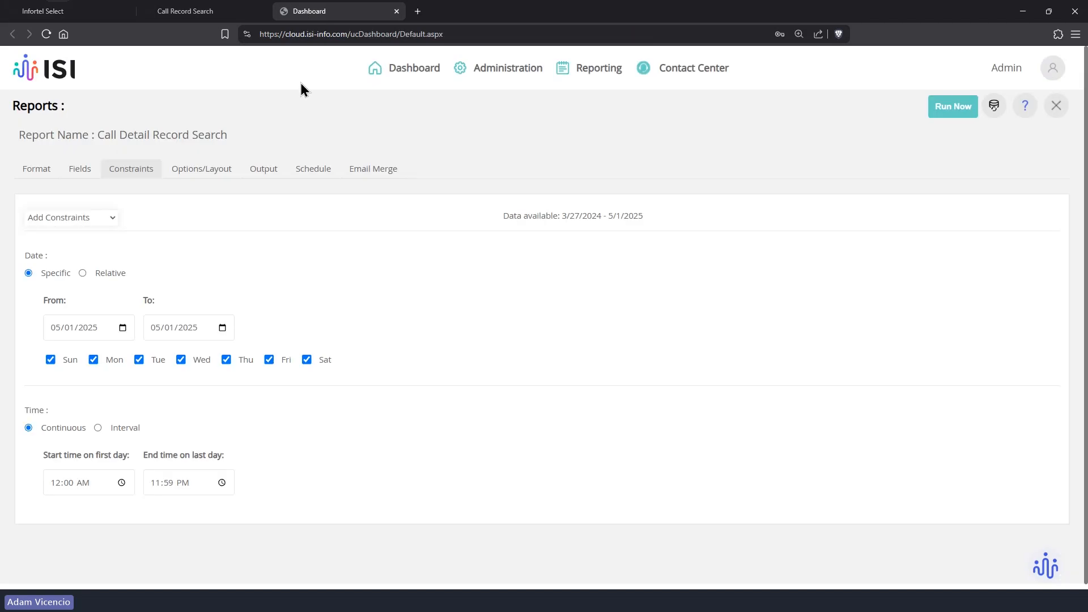
# Step: Add an Auth Code constraint and view its Includes matching options
pyautogui.click(116, 221)
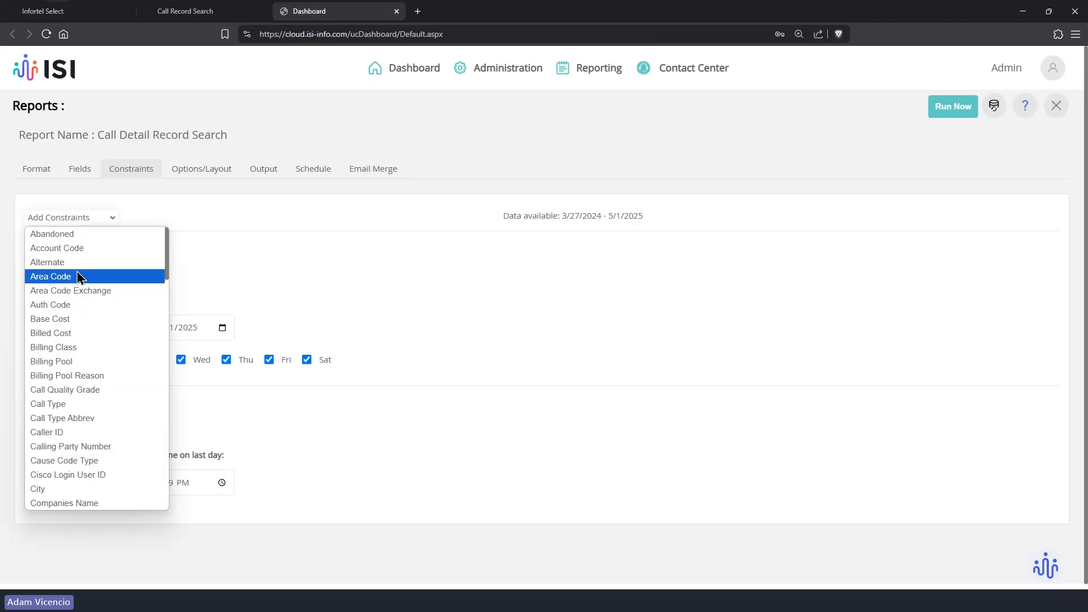
pyautogui.click(74, 291)
pyautogui.scroll(-2, 326, 493)
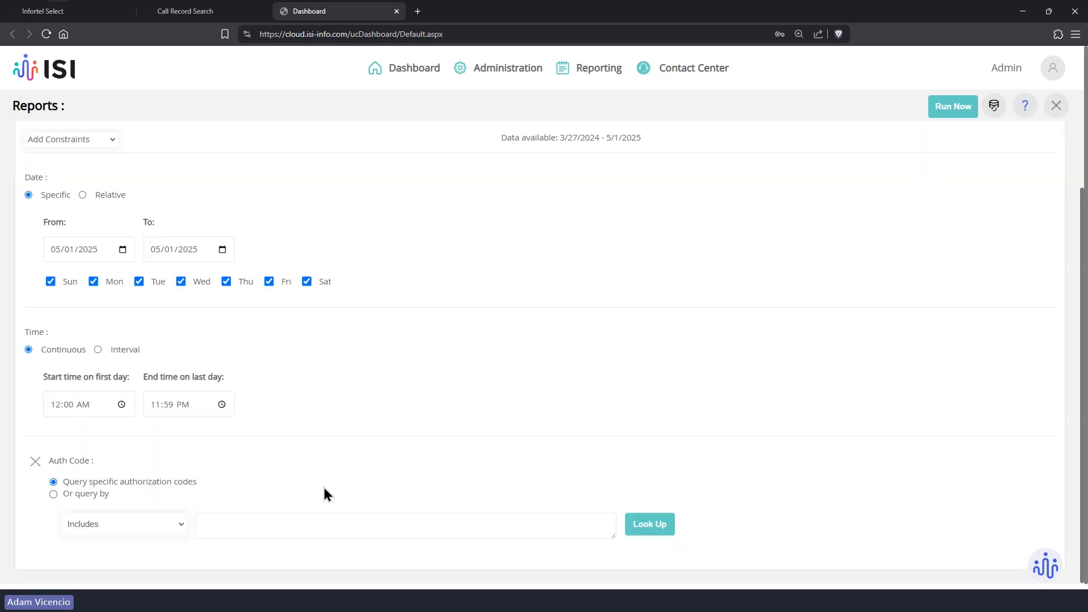
pyautogui.click(130, 536)
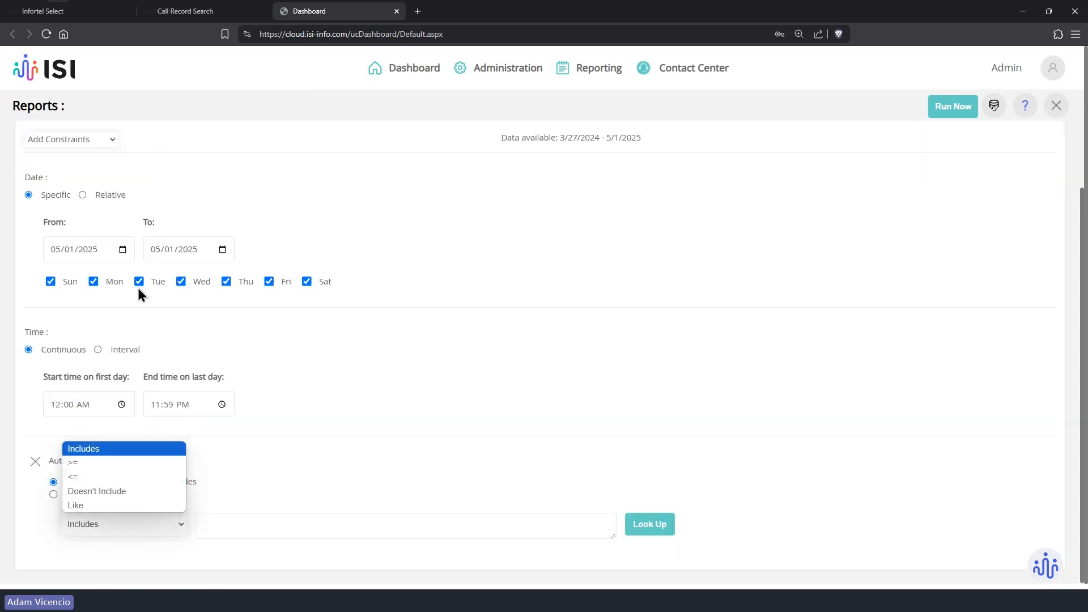
# Step: Add an Extension constraint, remove Auth Code, and view Extension's matching options
pyautogui.click(101, 138)
pyautogui.scroll(-4, 91, 323)
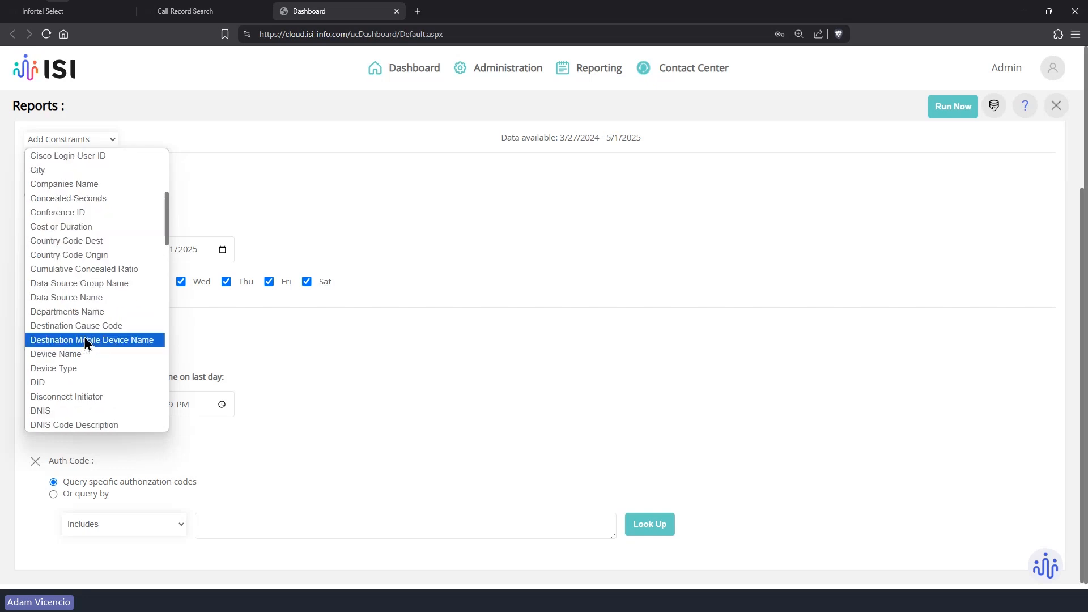
pyautogui.scroll(-4, 86, 340)
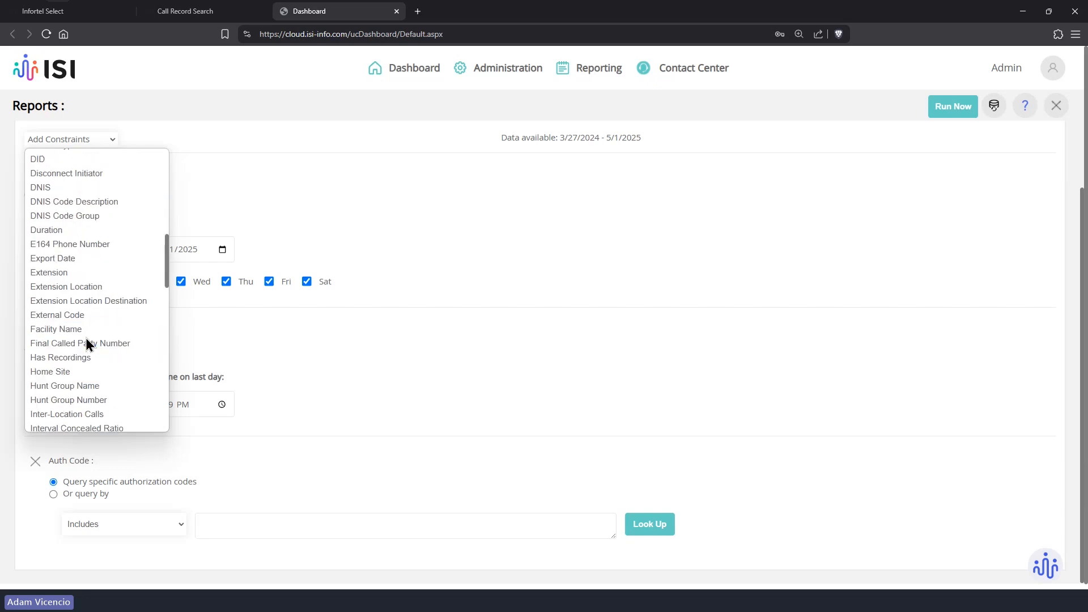
pyautogui.click(69, 274)
pyautogui.scroll(-2, 250, 408)
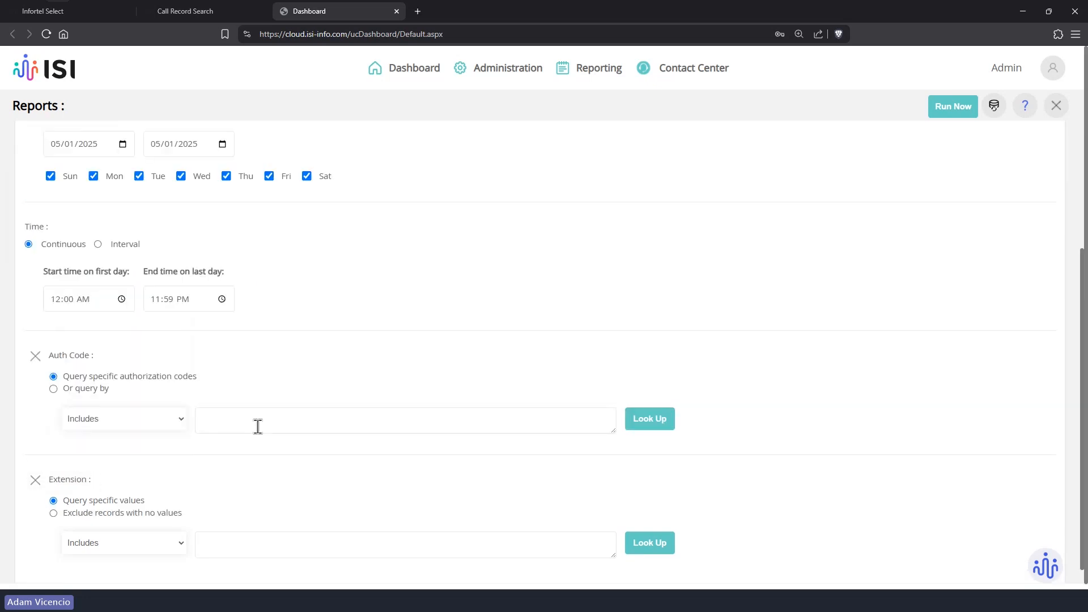
pyautogui.click(35, 355)
pyautogui.click(137, 532)
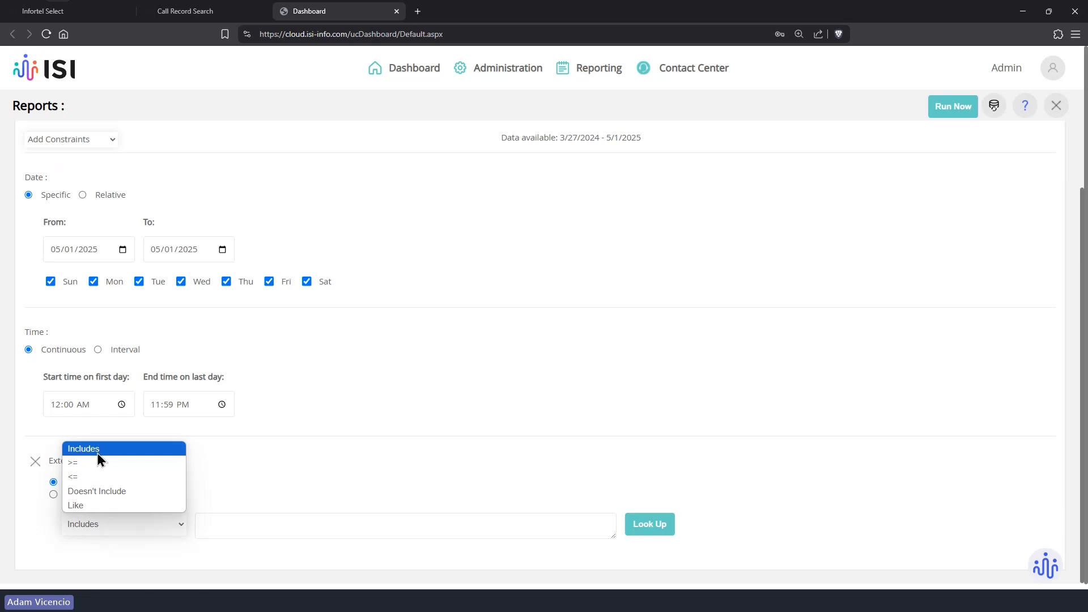
# Step: Keep the Phone Number operator as 'like' and remove its *1447 value
pyautogui.click(90, 11)
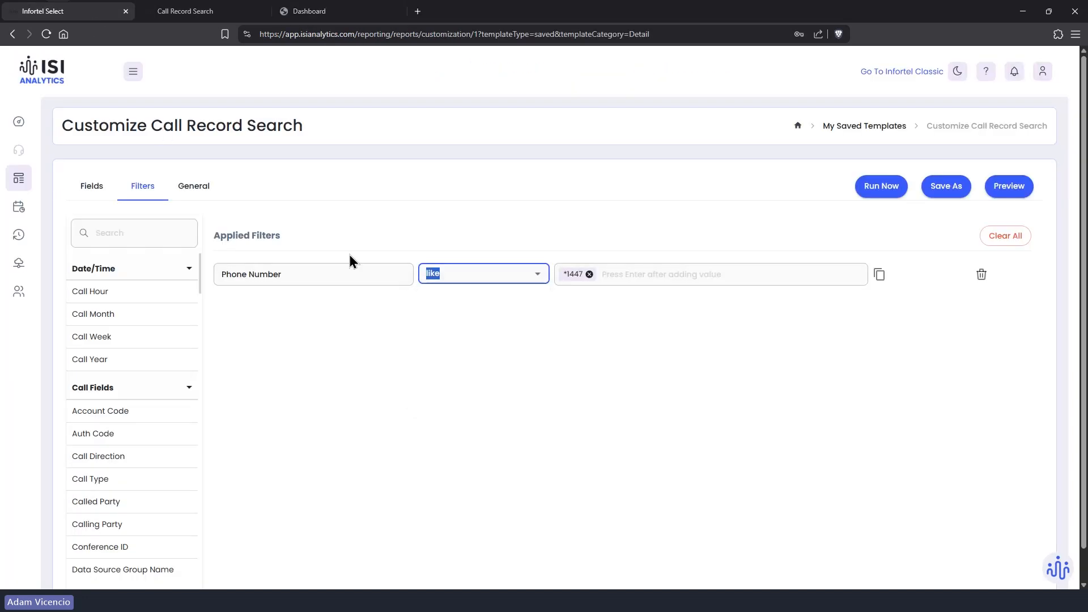
pyautogui.click(475, 275)
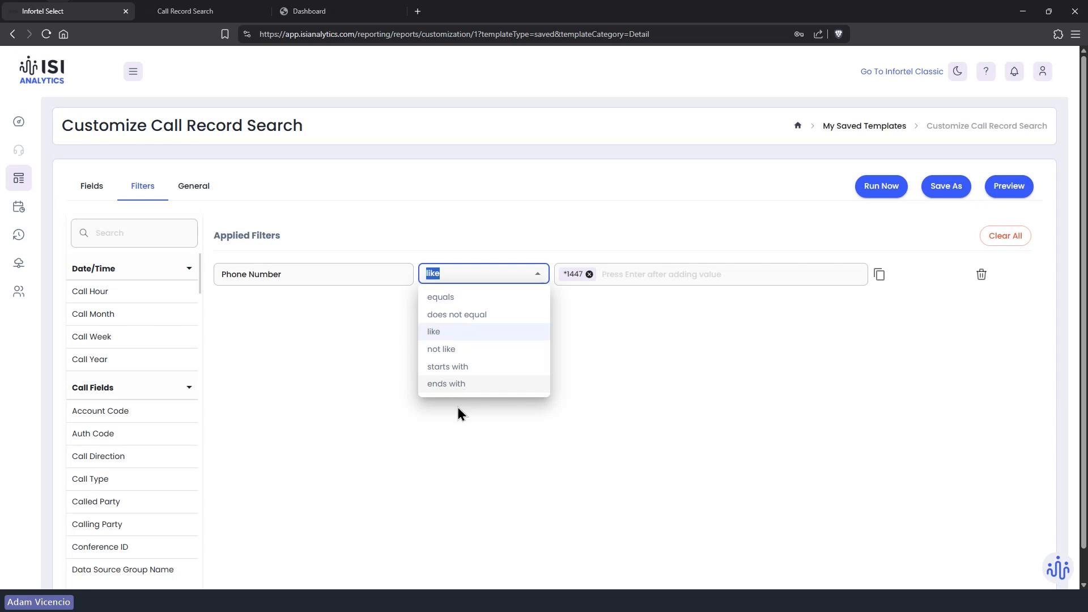
pyautogui.click(458, 409)
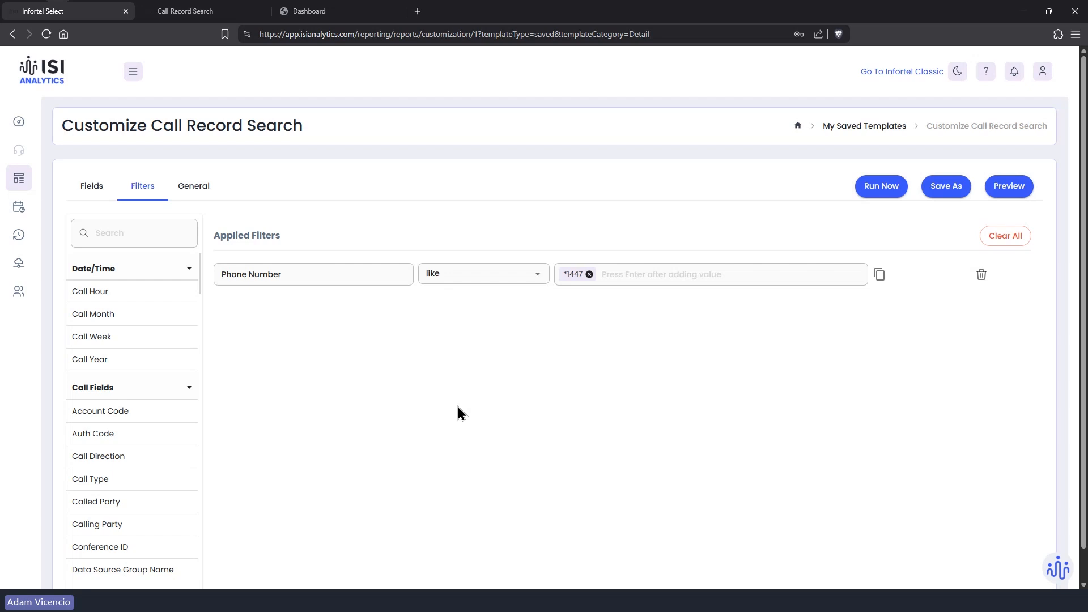
pyautogui.click(588, 277)
pyautogui.click(588, 275)
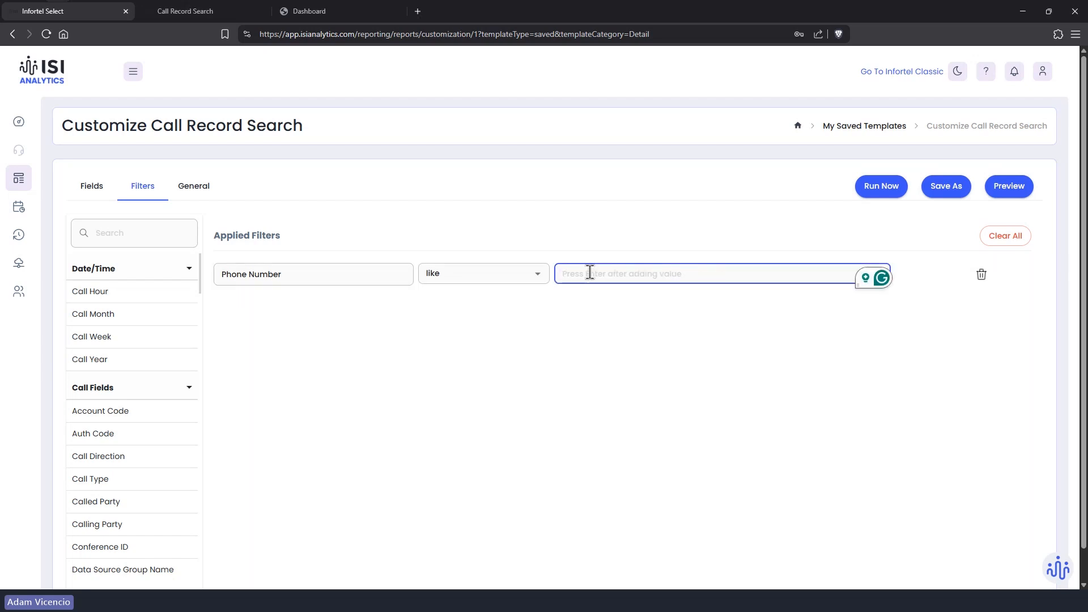